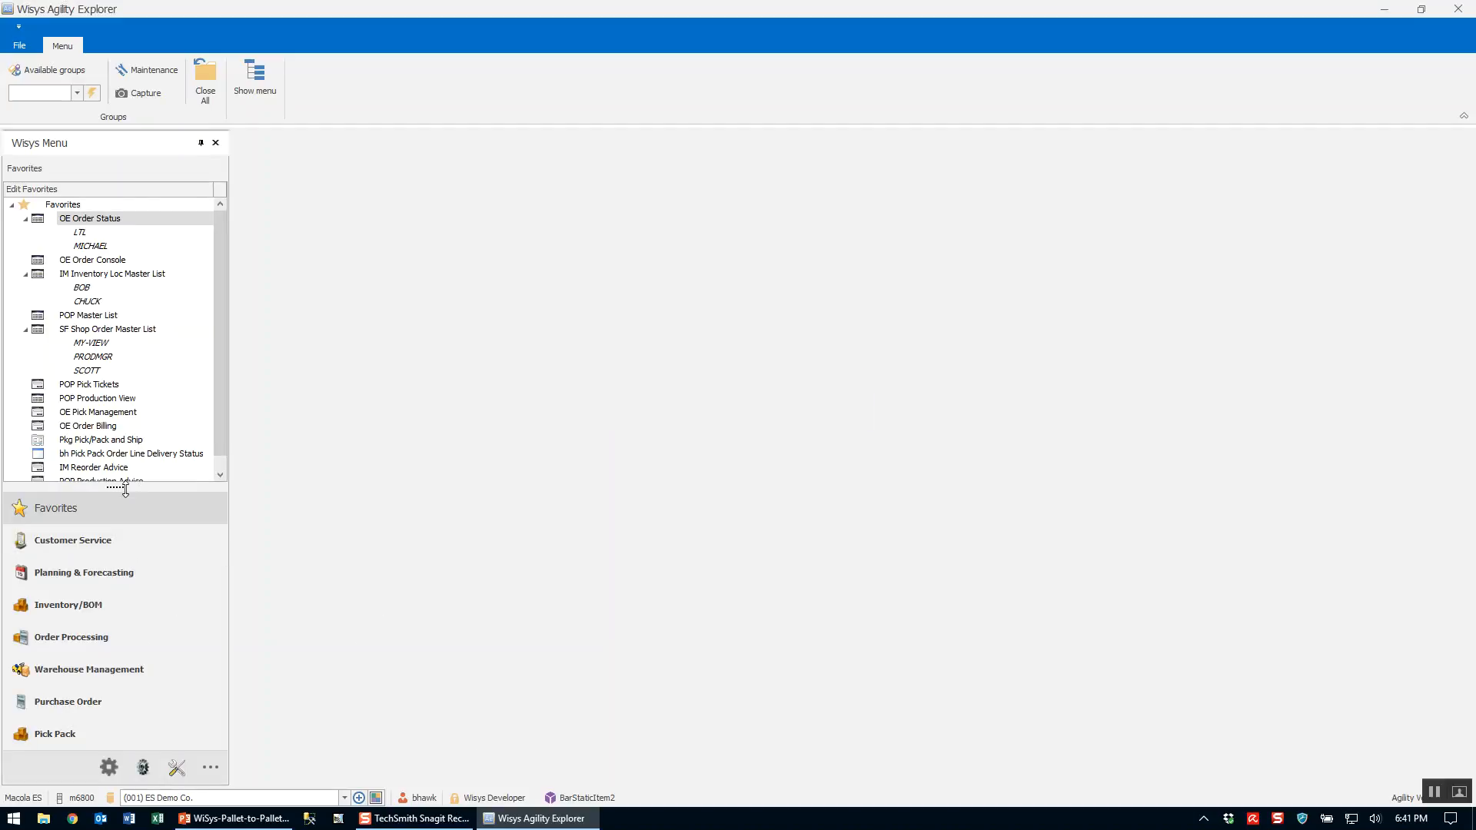
Add the -Pkg Bin Item View from the Inventory/BOM group to the Favorites folder
left_click_drag(117, 490, 116, 616)
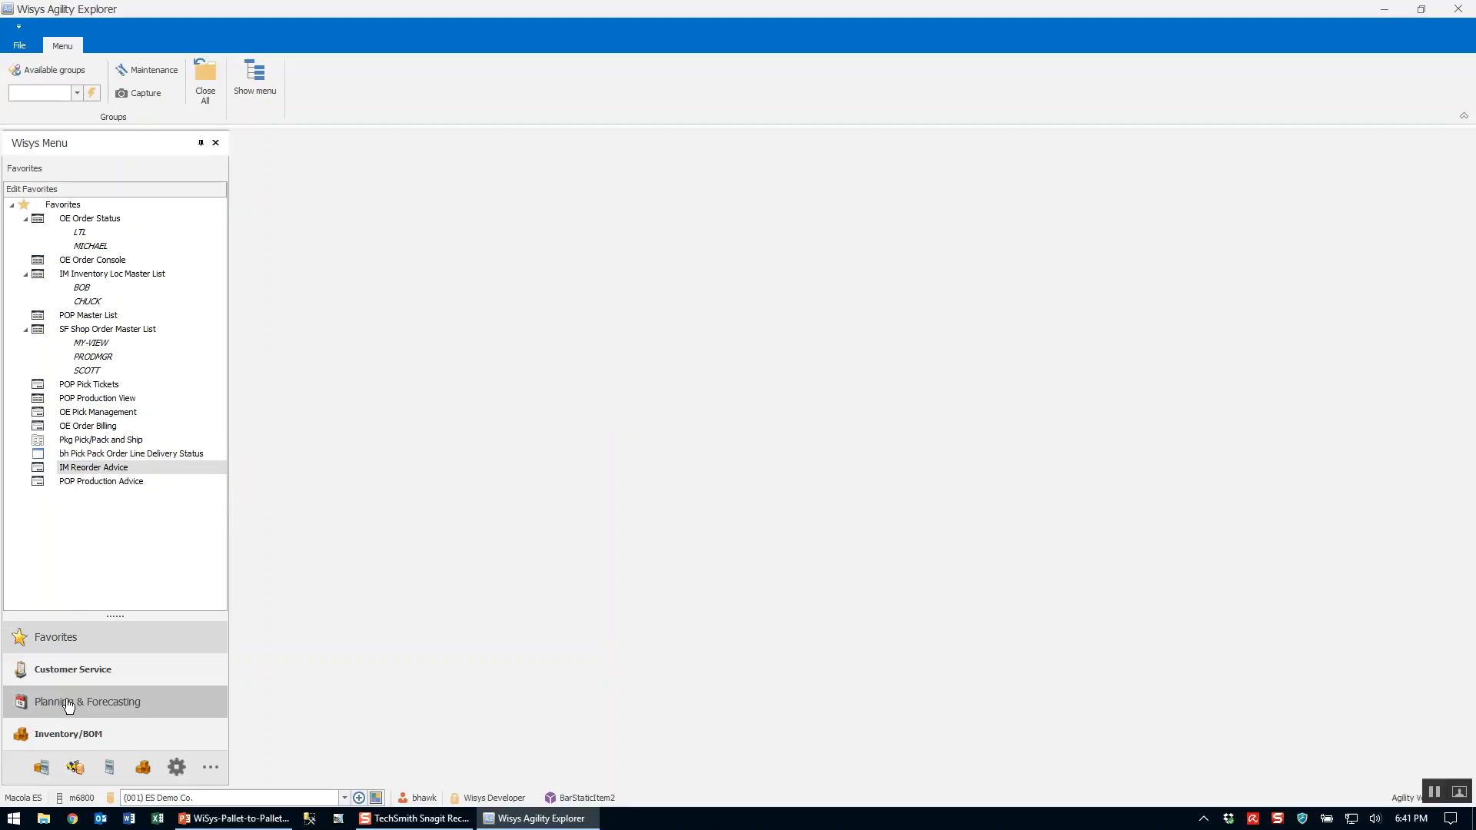
left_click(56, 743)
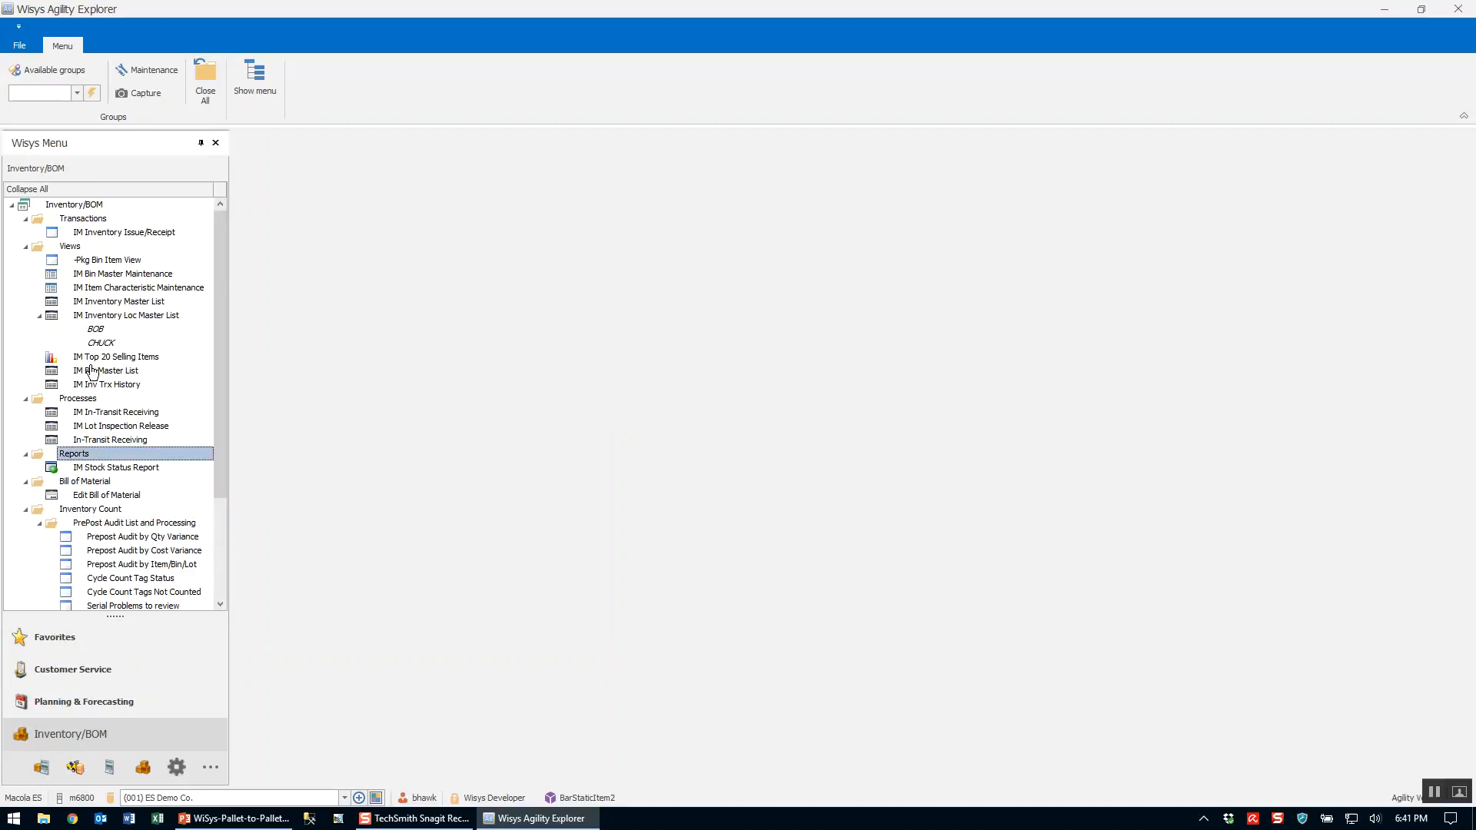
right_click(108, 263)
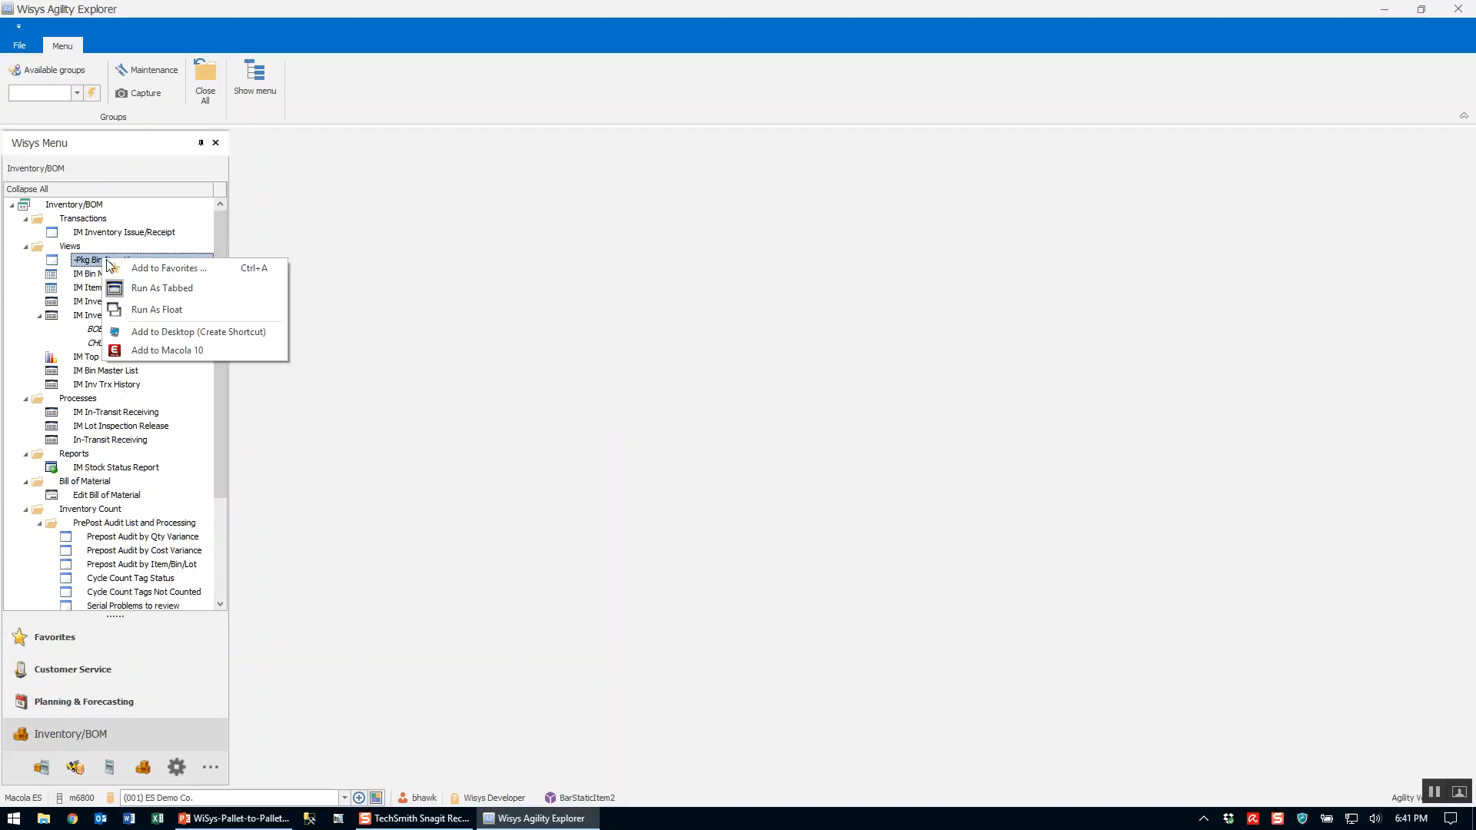
left_click(151, 270)
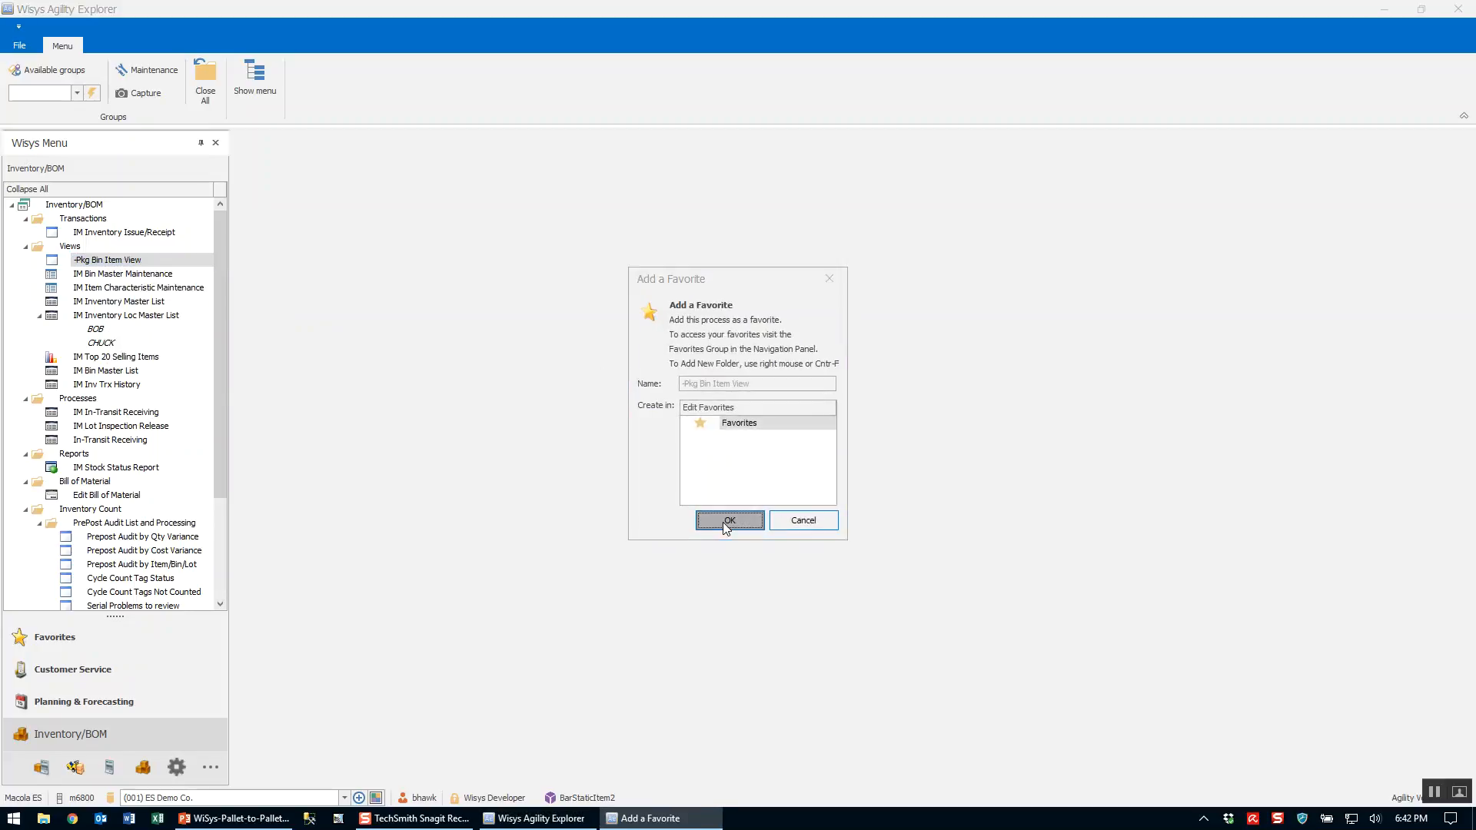
left_click(726, 520)
Open the -Pkg Bin Item View from the favorites and examine the pallet in bin 1 holding item 1994-1
left_click(77, 637)
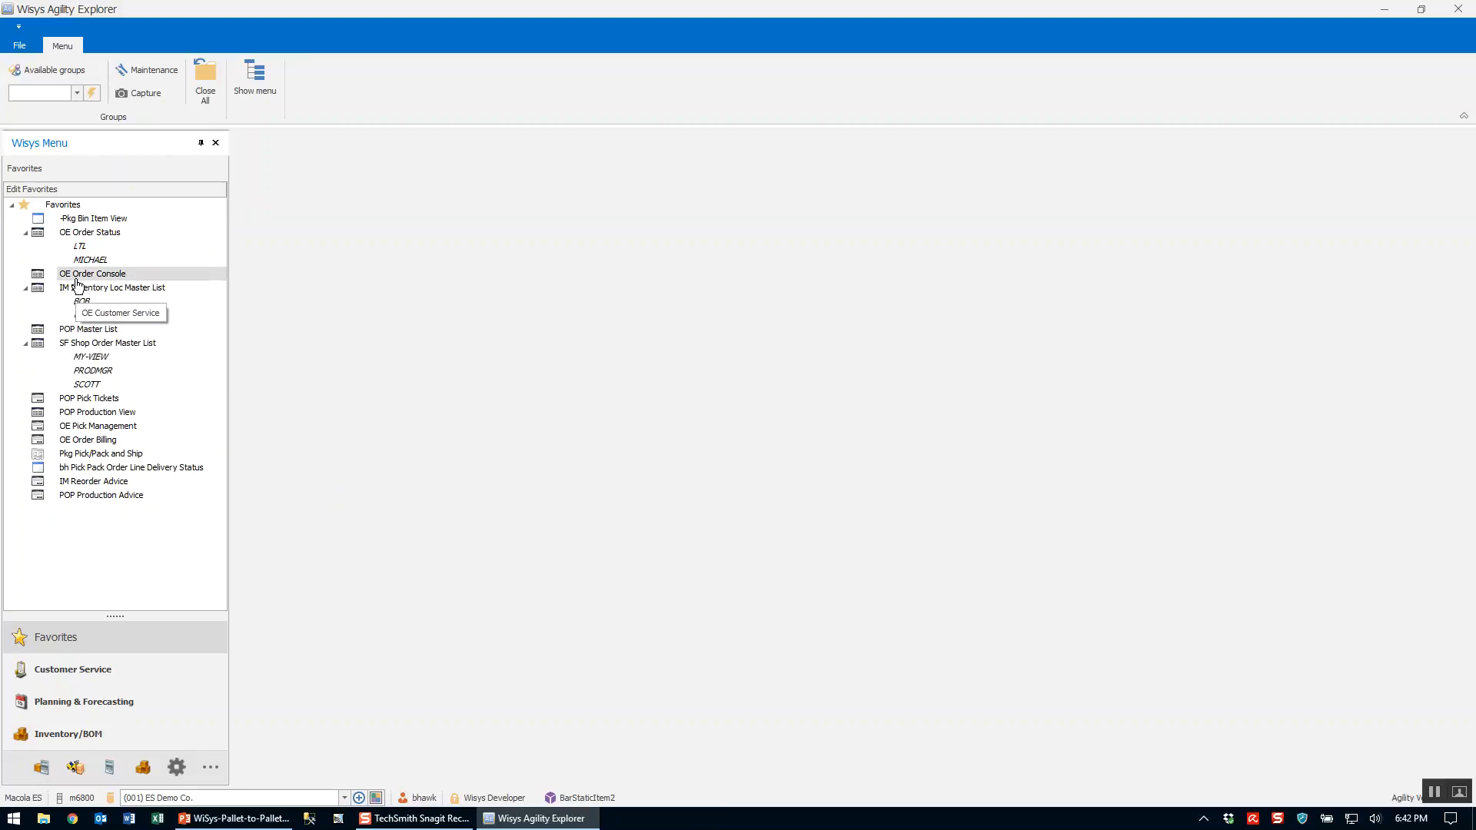
double_click(125, 219)
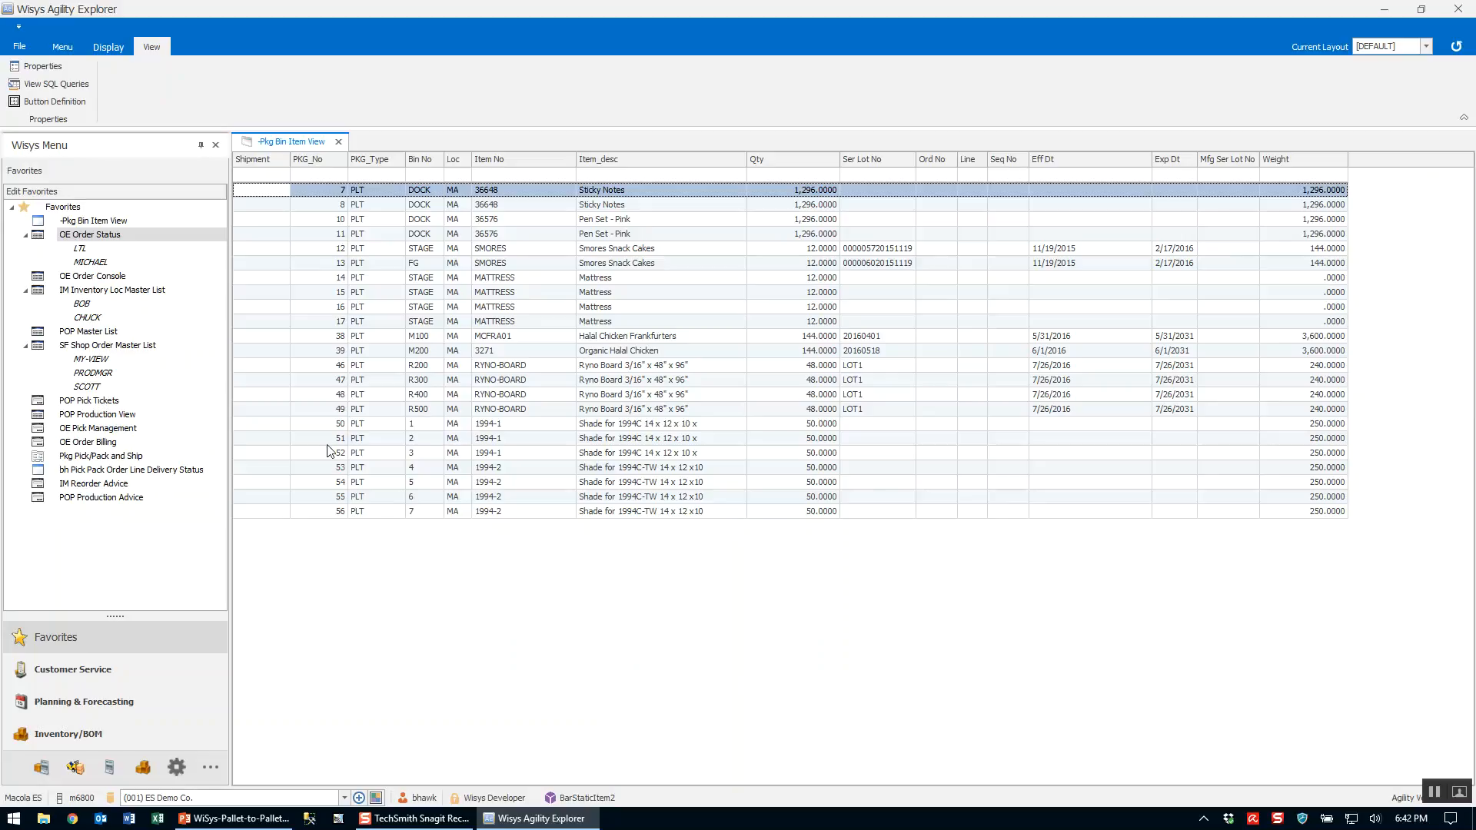
left_click(329, 425)
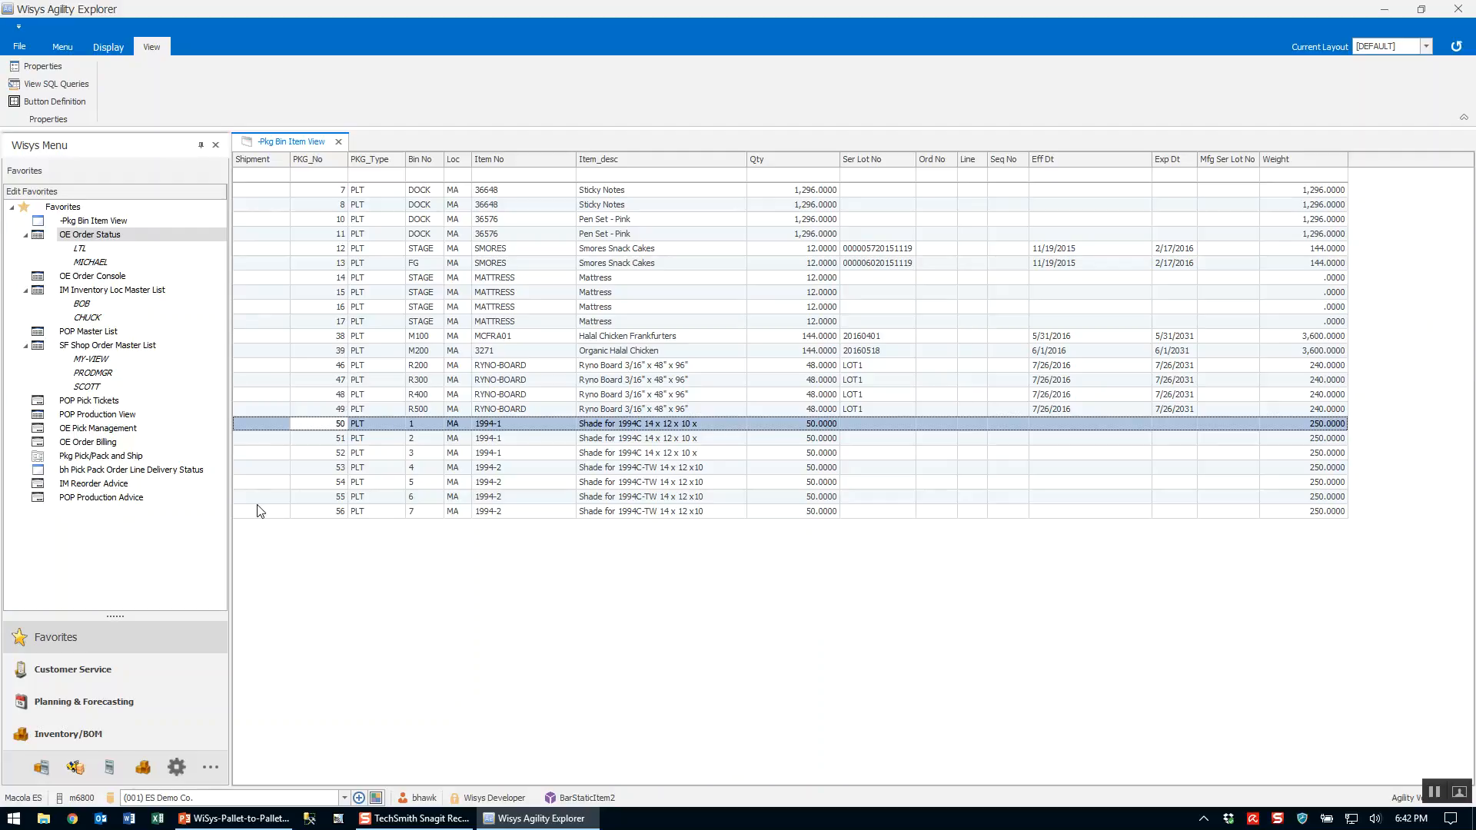
Open the OE Order Console from the favorites and enlarge its order list above the order lines
left_click(106, 277)
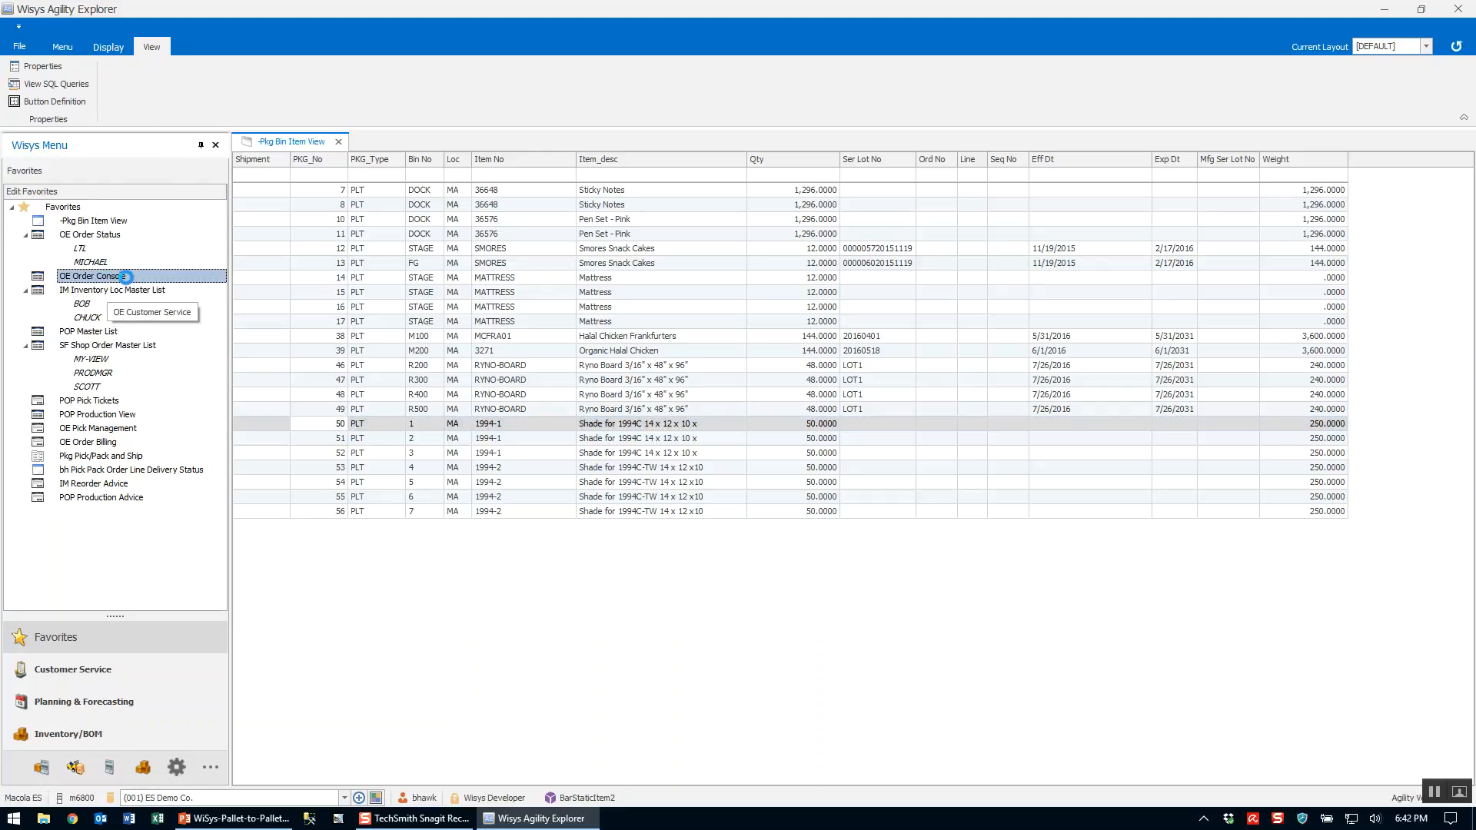
left_click(127, 290)
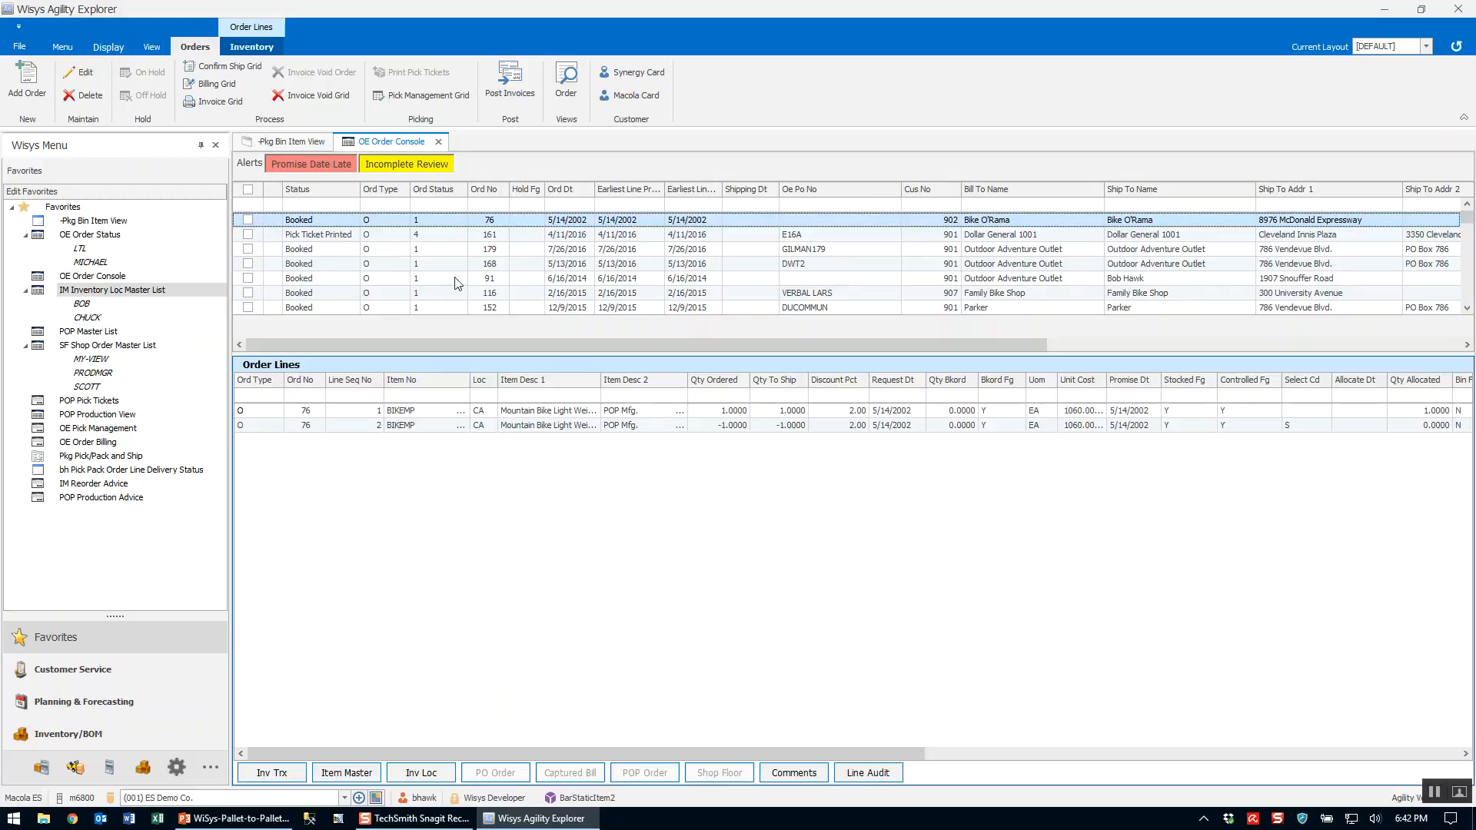
left_click_drag(468, 354, 468, 492)
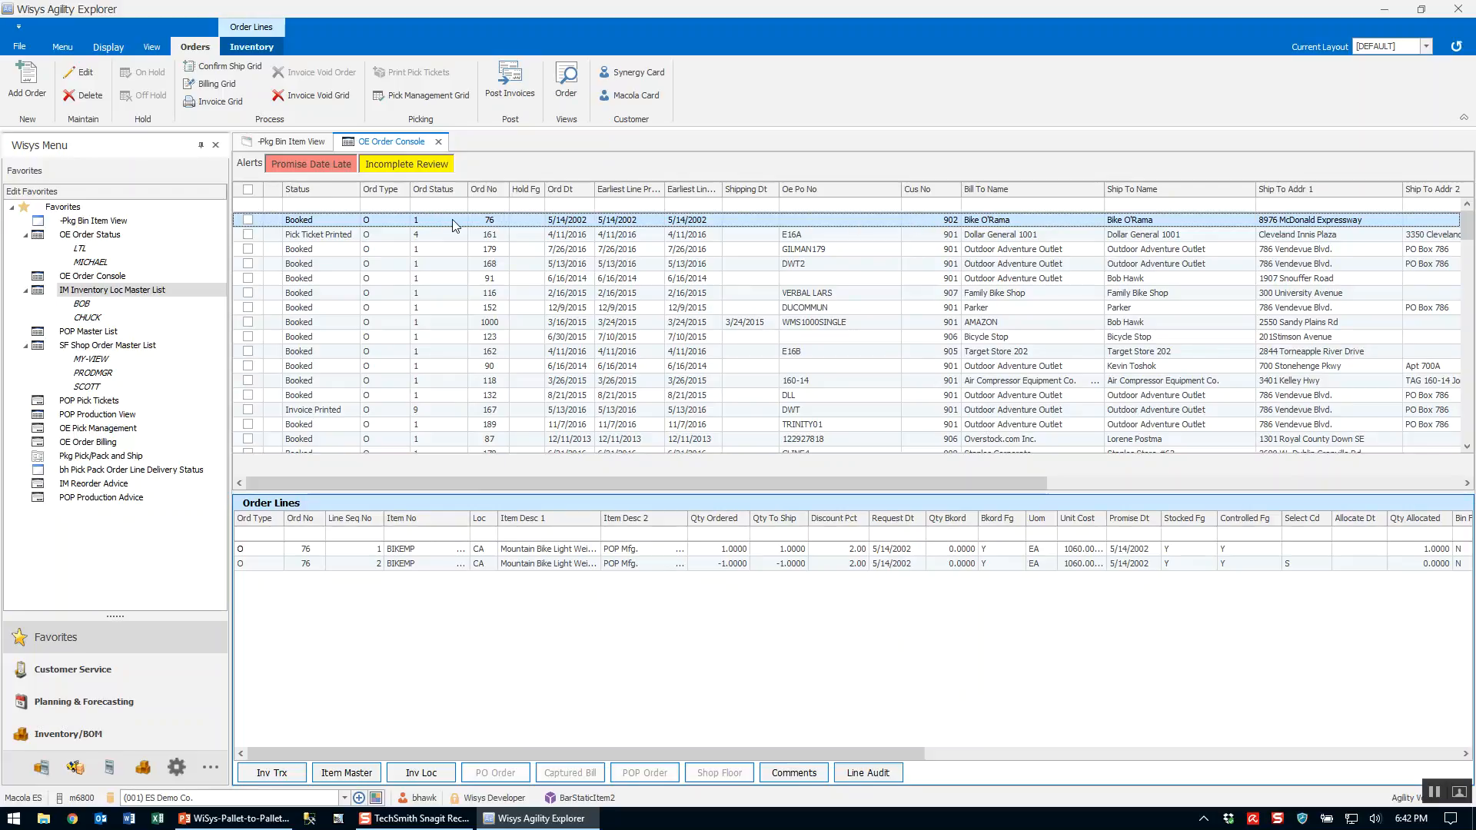
Filter the order list to order status 1 and the Outdoor Adventure Outlet customer number
left_click(434, 206)
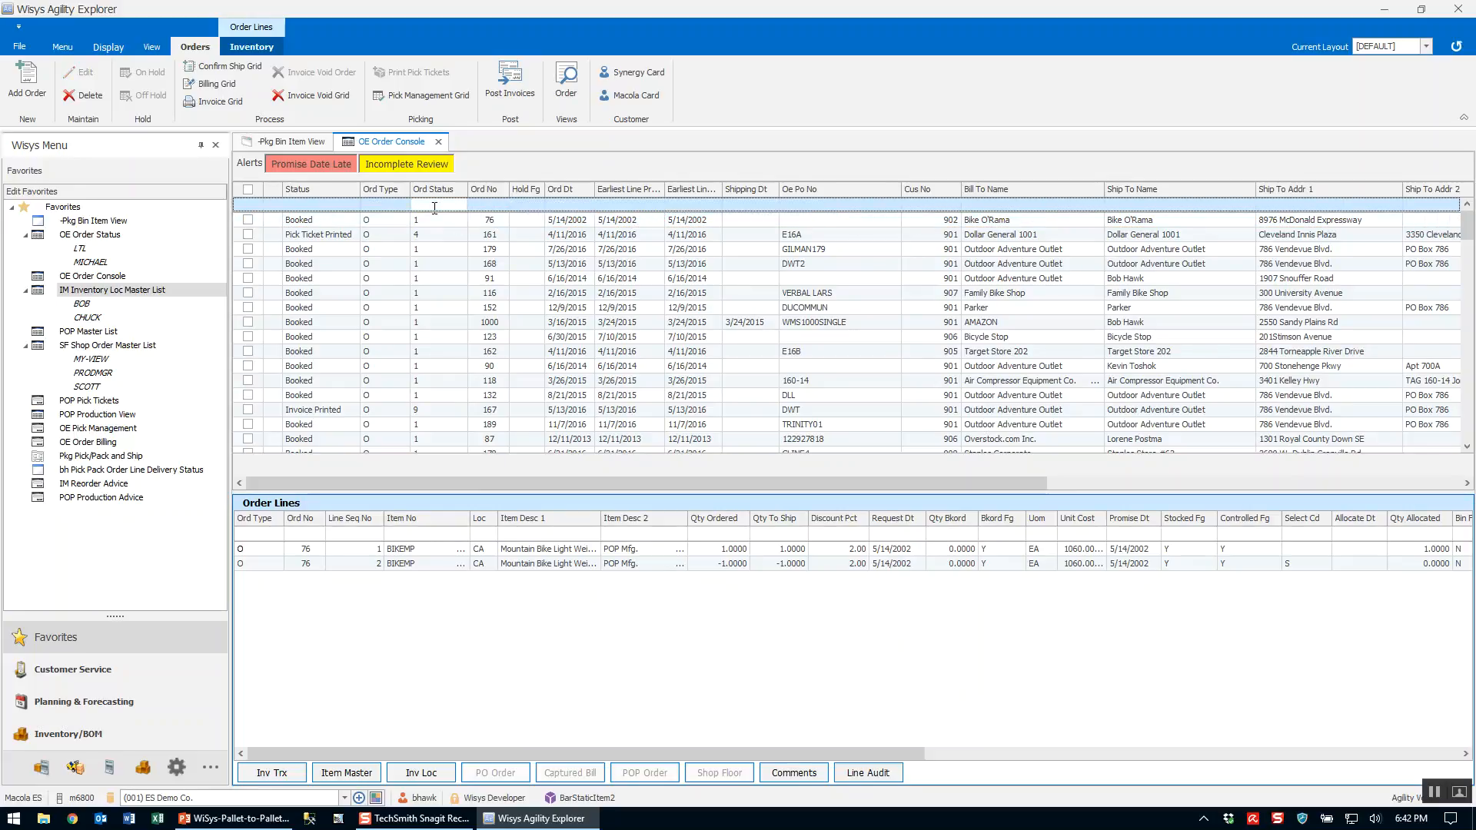
type("1")
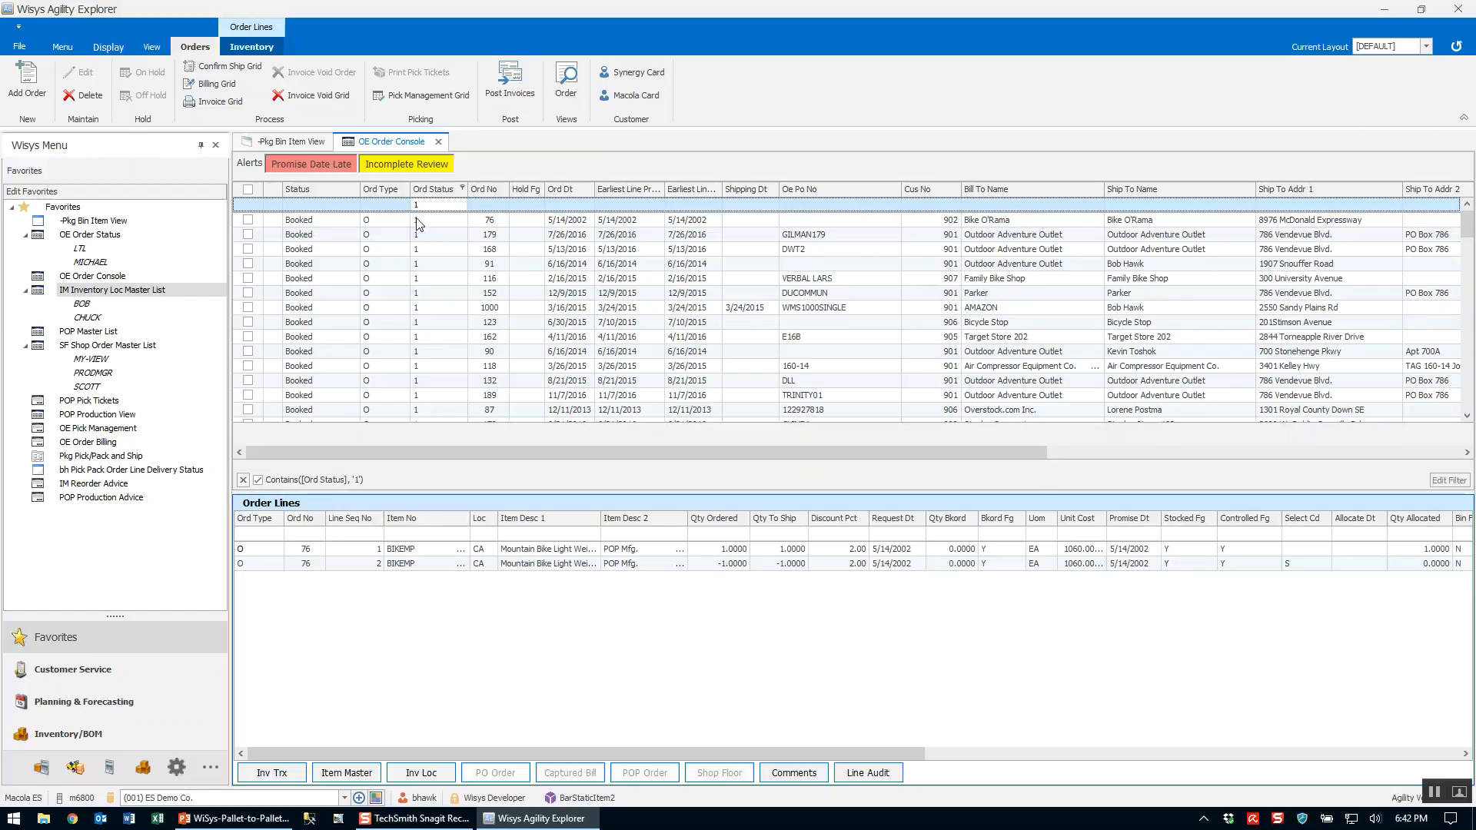
double_click(417, 206)
left_click(949, 206)
type("901")
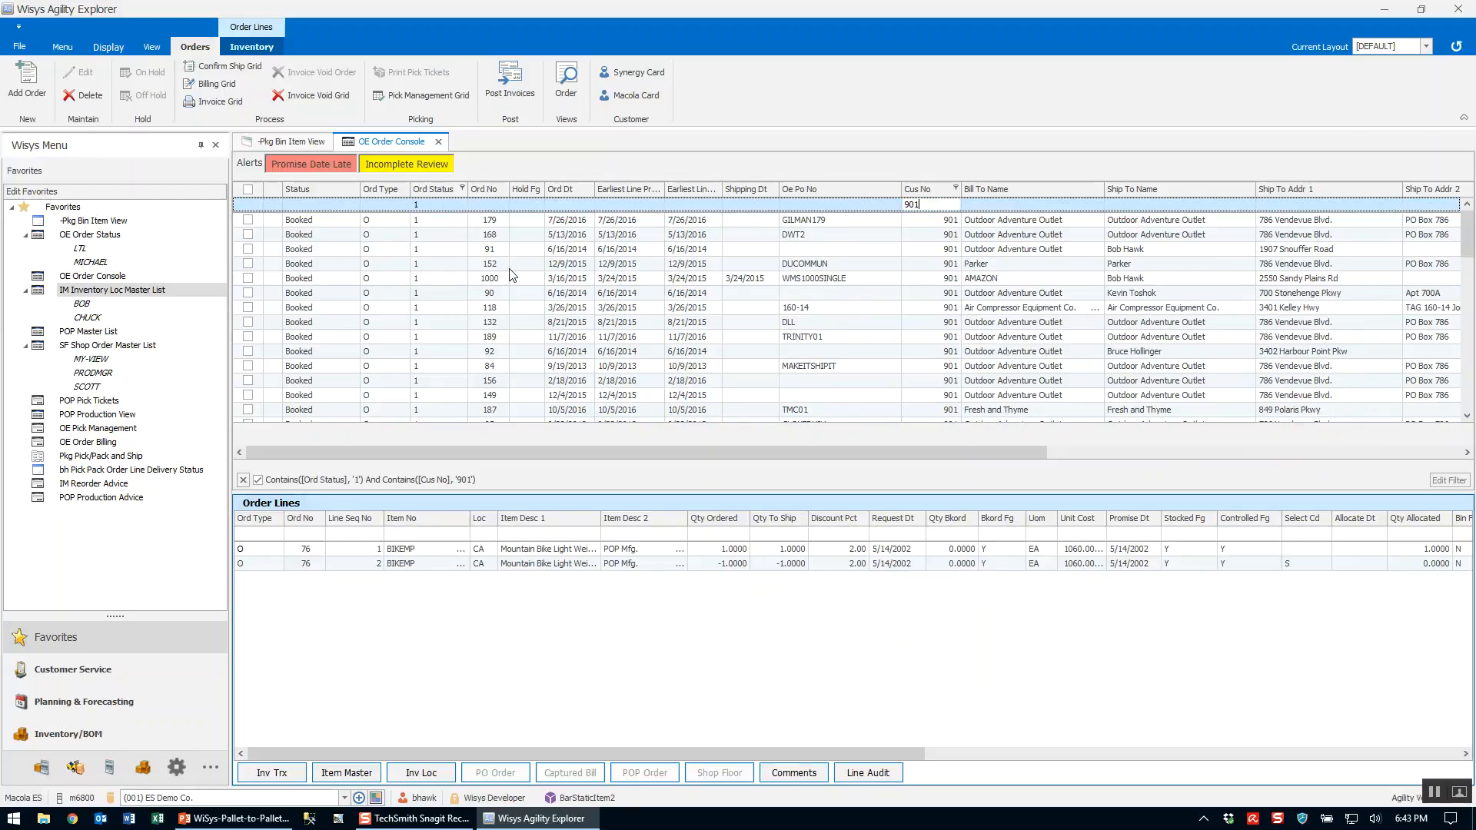
Sort the filtered orders by ascending order number and check the last order dated 11/7/2016
left_click(483, 189)
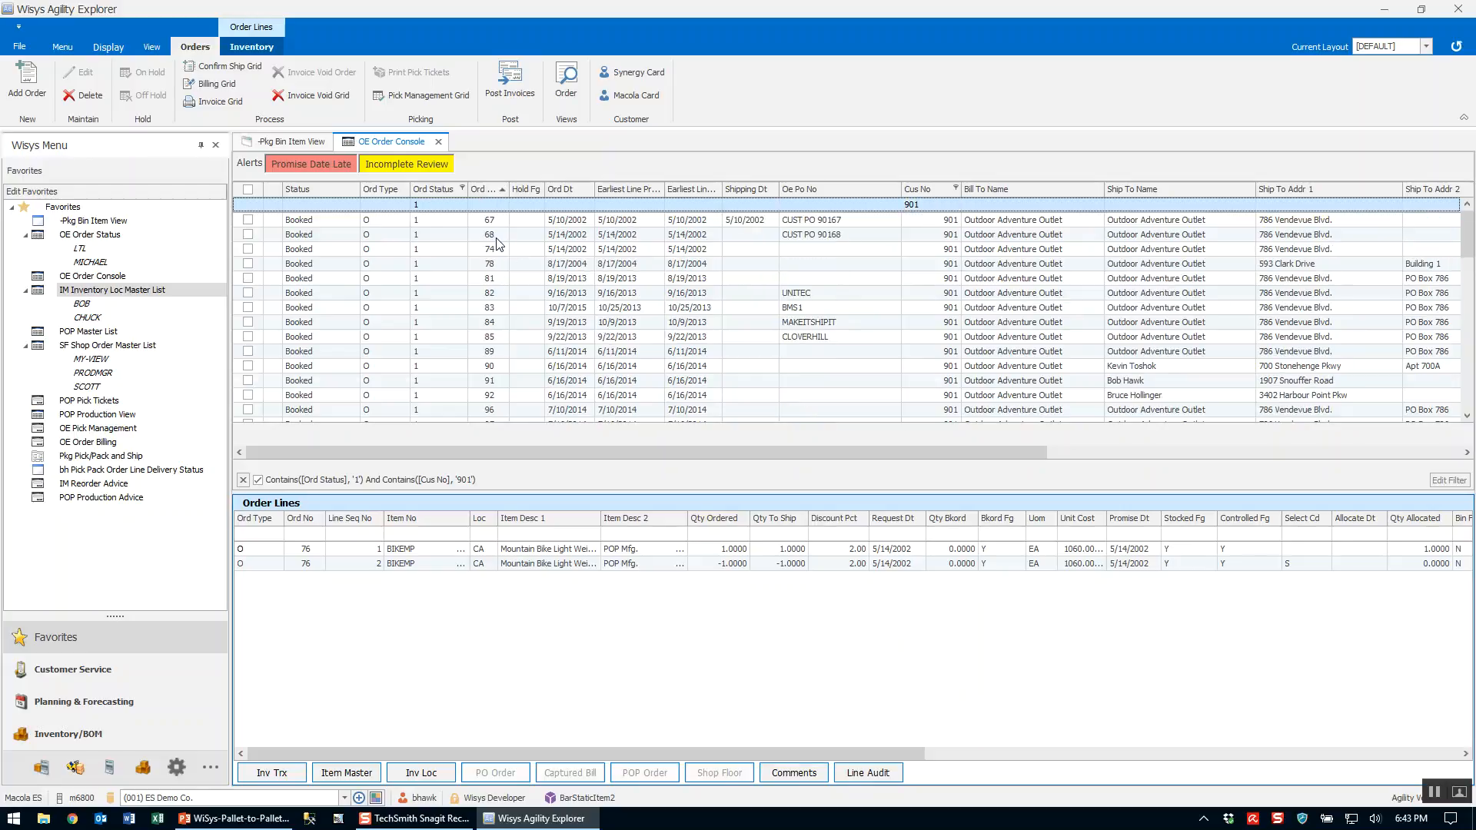
scroll(503, 277, "down", 10)
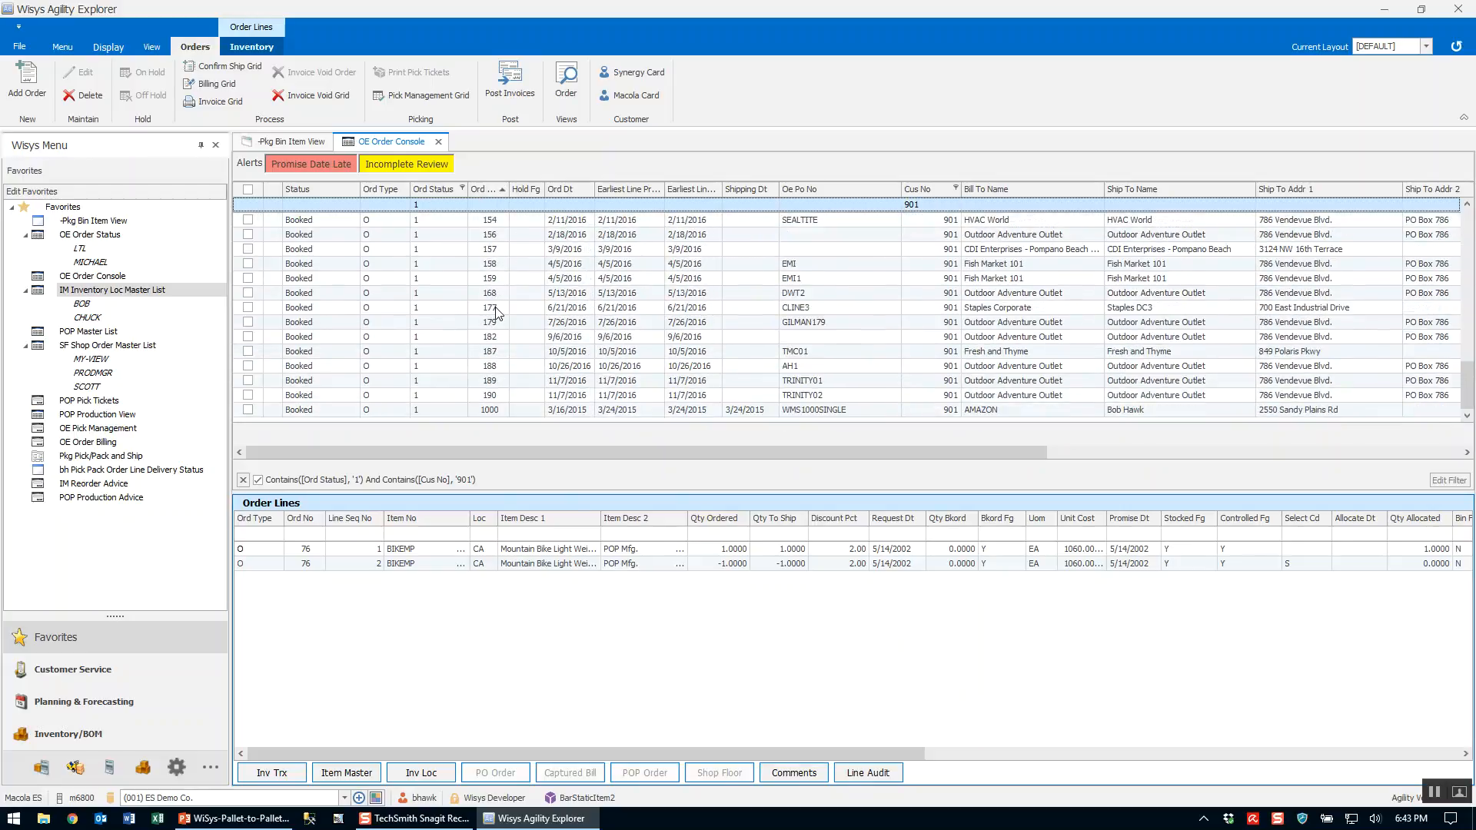
left_click(472, 397)
left_click(248, 395)
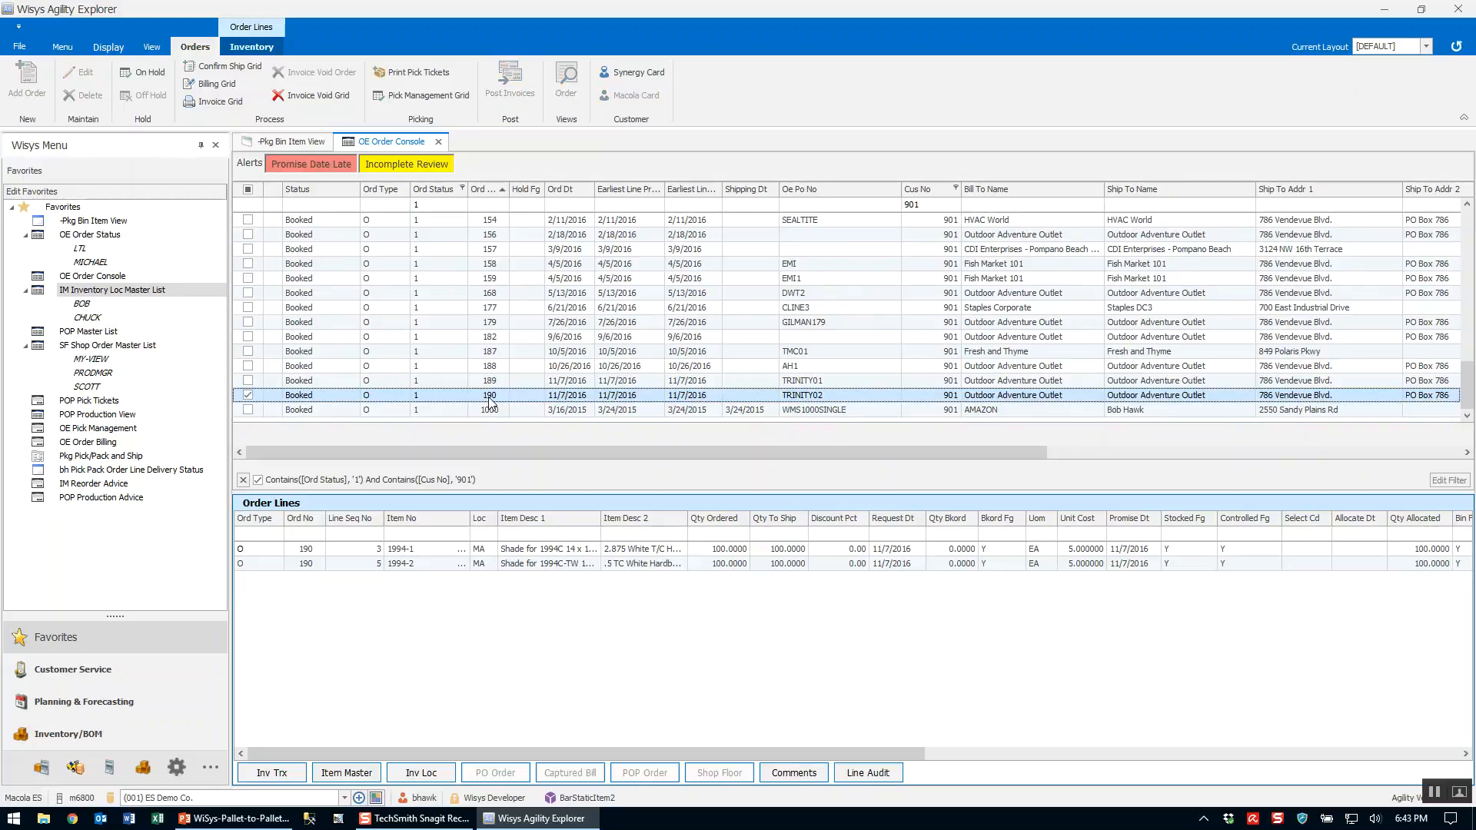
Examine the checked order's lines for items 1994-1 and 1994-2, and uncheck the order again
left_click(422, 551)
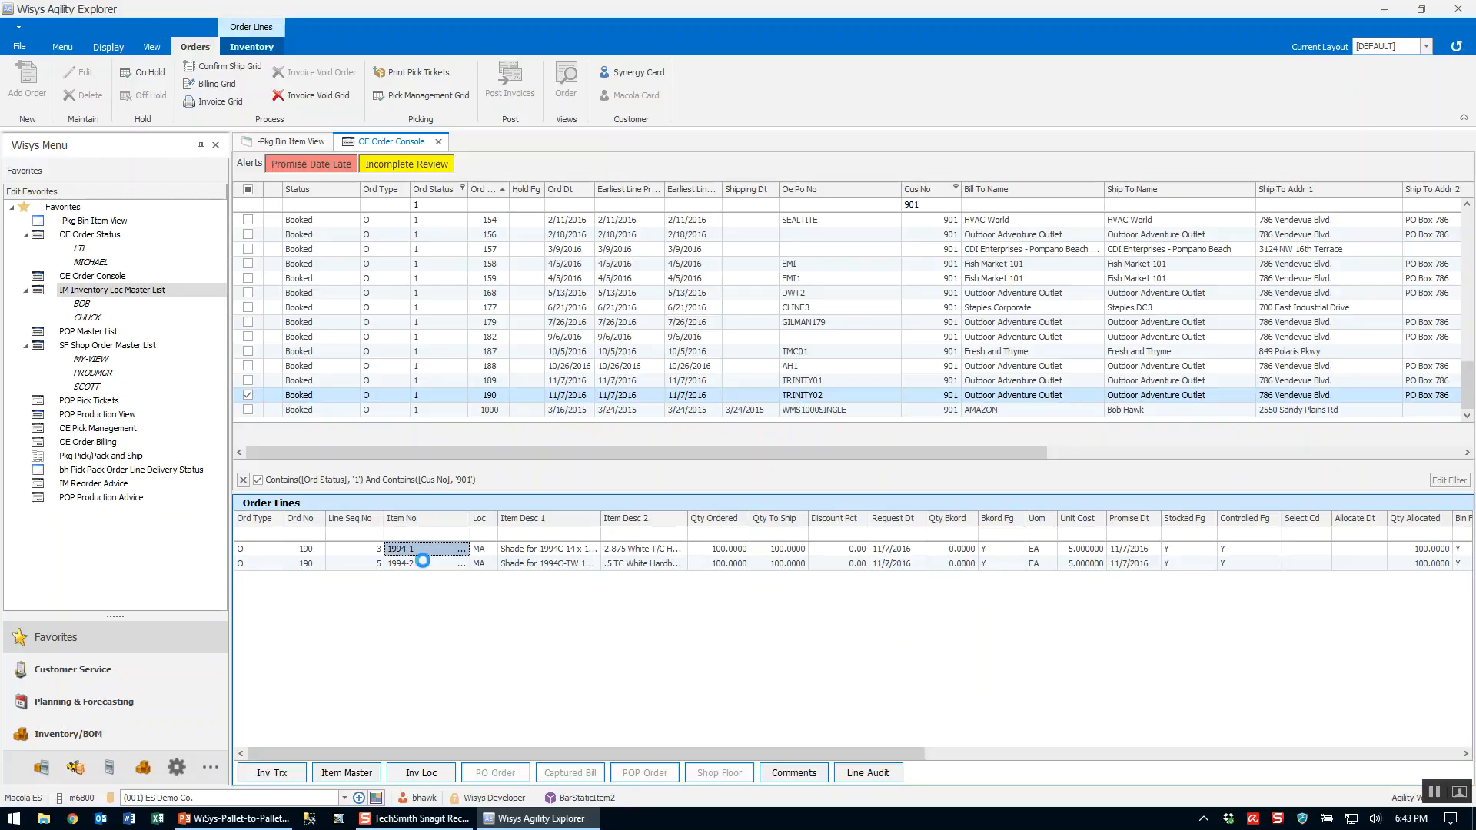
left_click(423, 562)
left_click(423, 549)
left_click(401, 396)
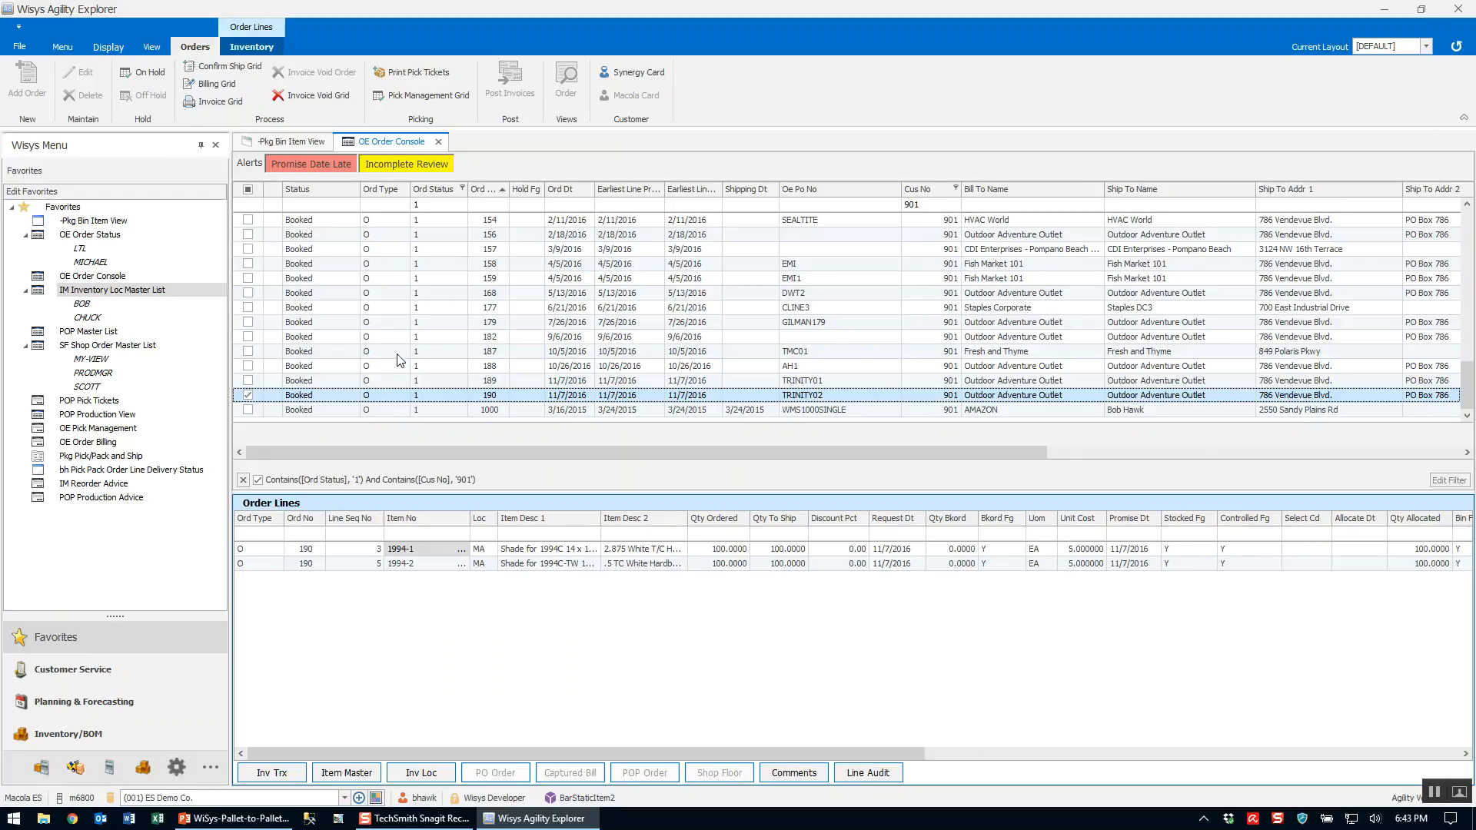
left_click(248, 395)
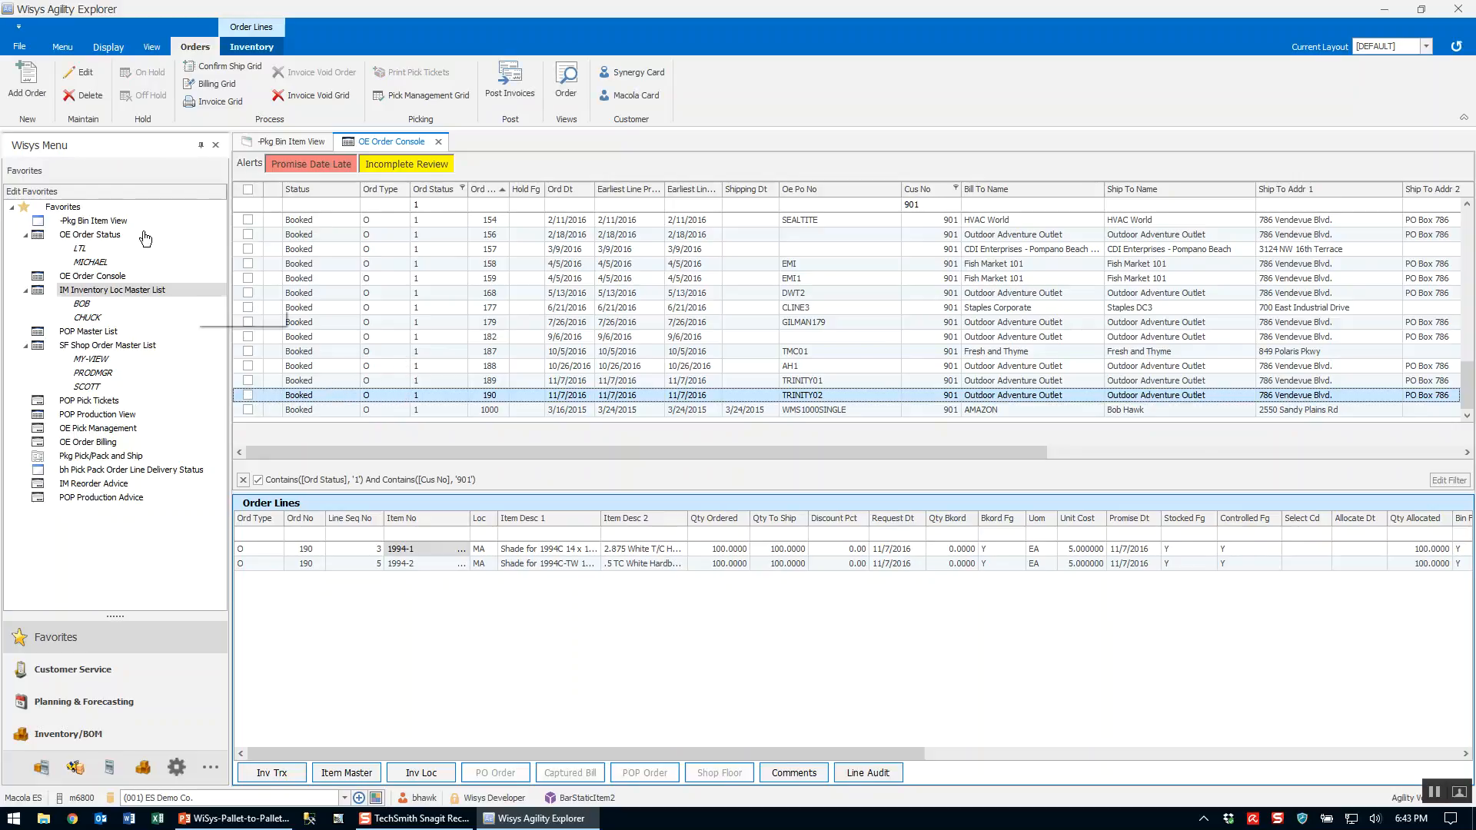
View the last 11/7/2016 order in the Enter Orders window, moving the window clear, and close it
left_click(312, 163)
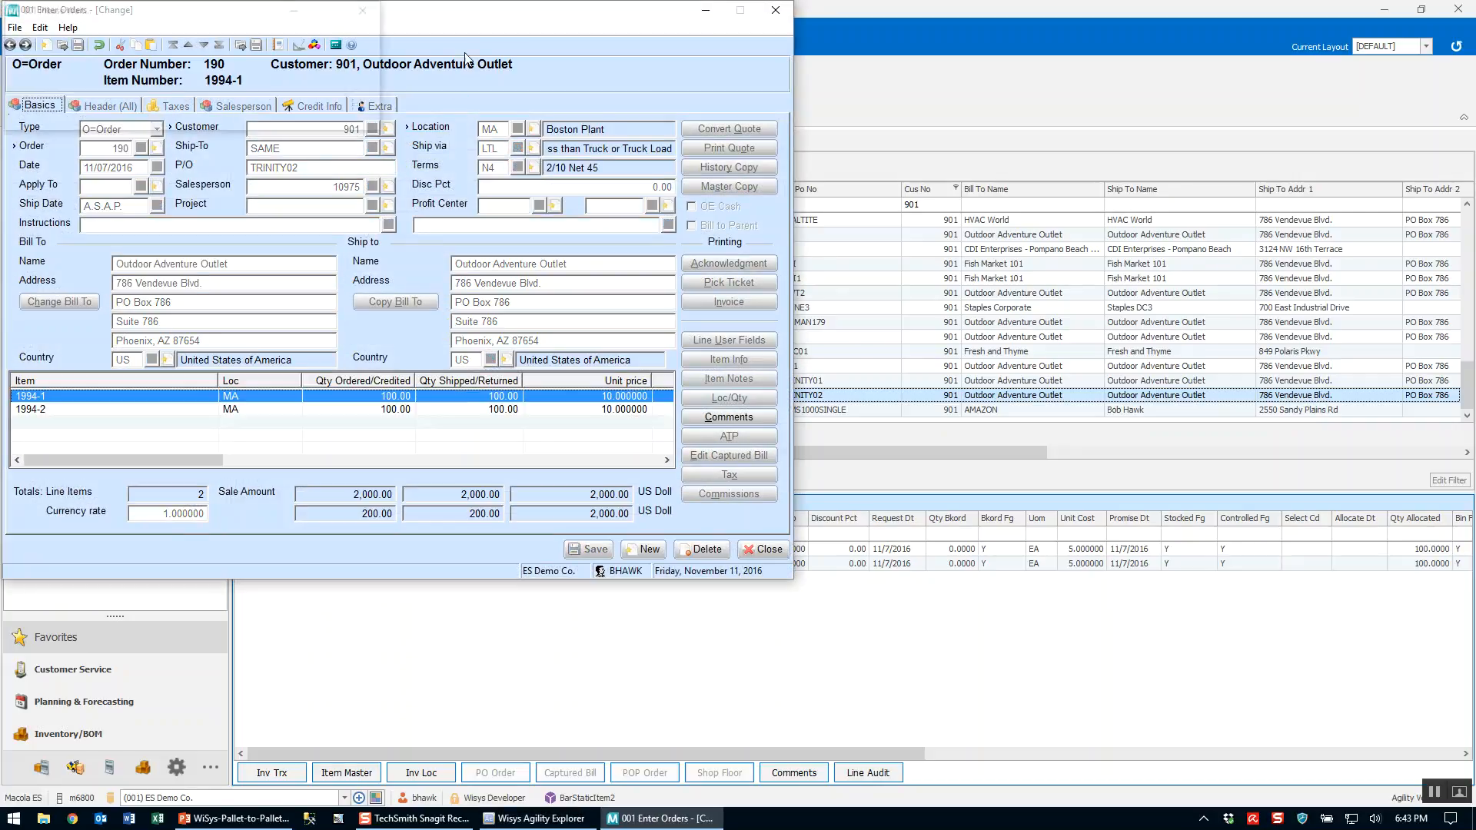
left_click_drag(446, 21, 870, 100)
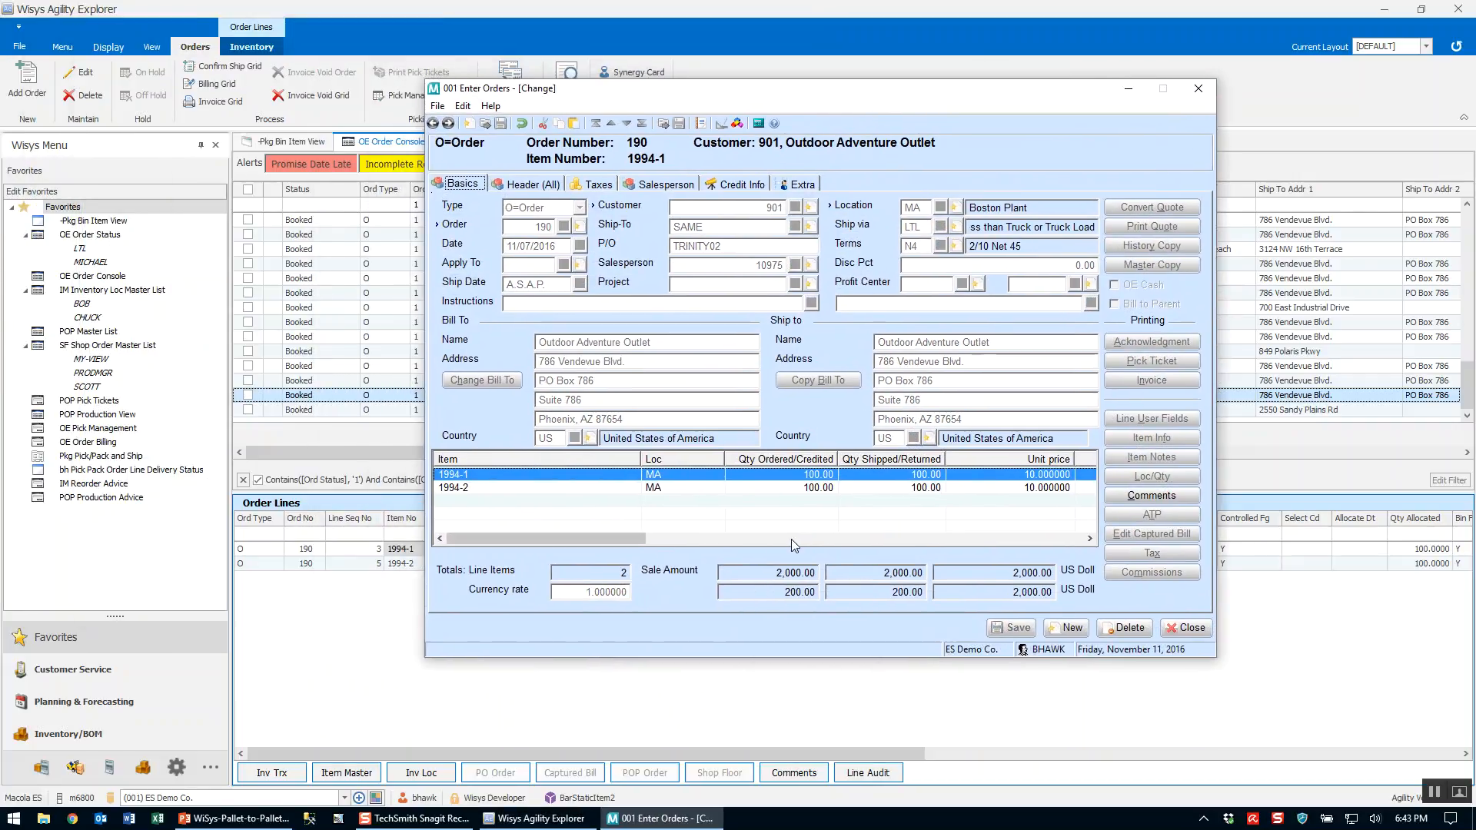
left_click(1201, 631)
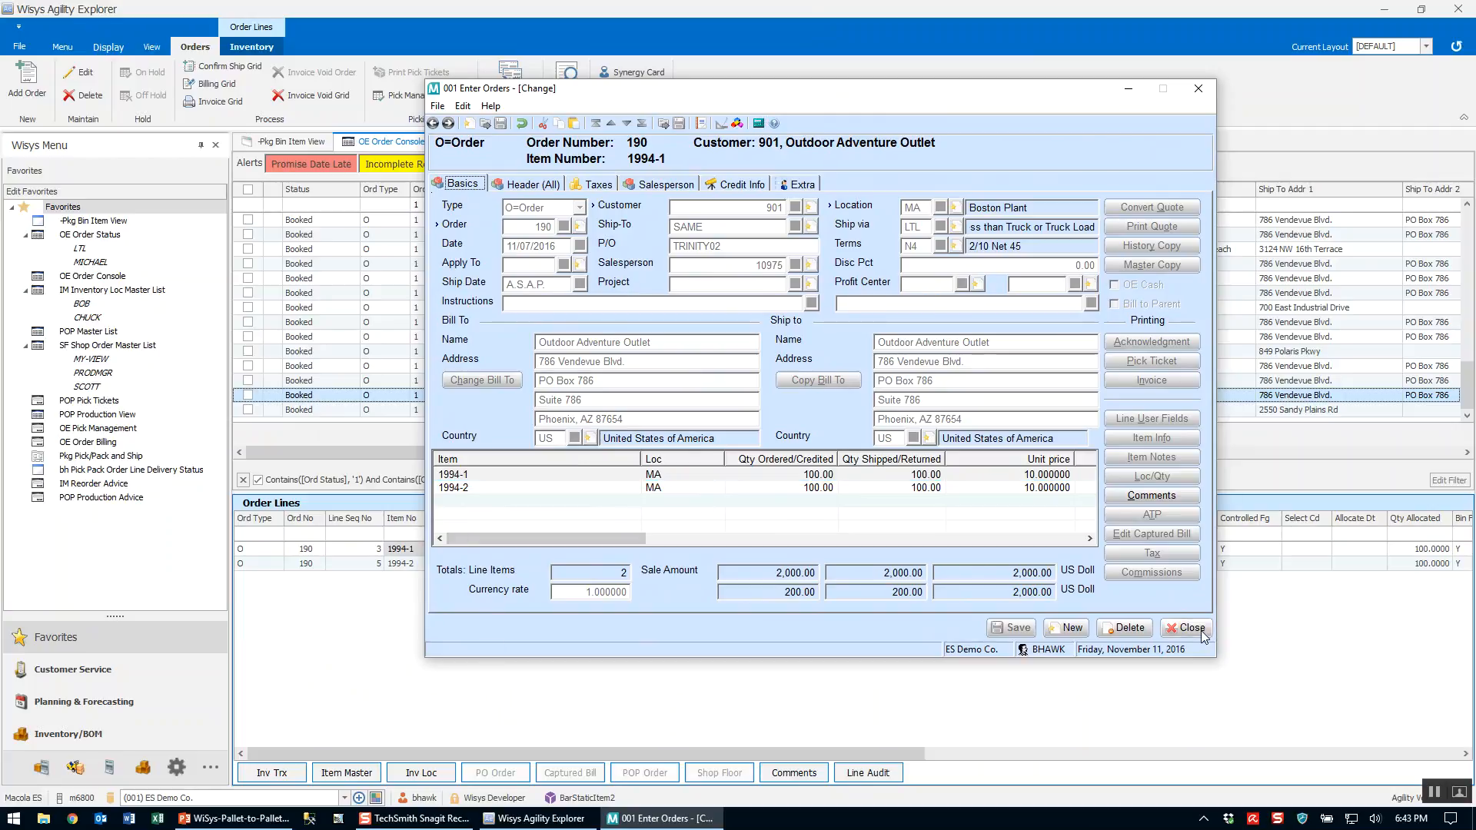
left_click(1201, 632)
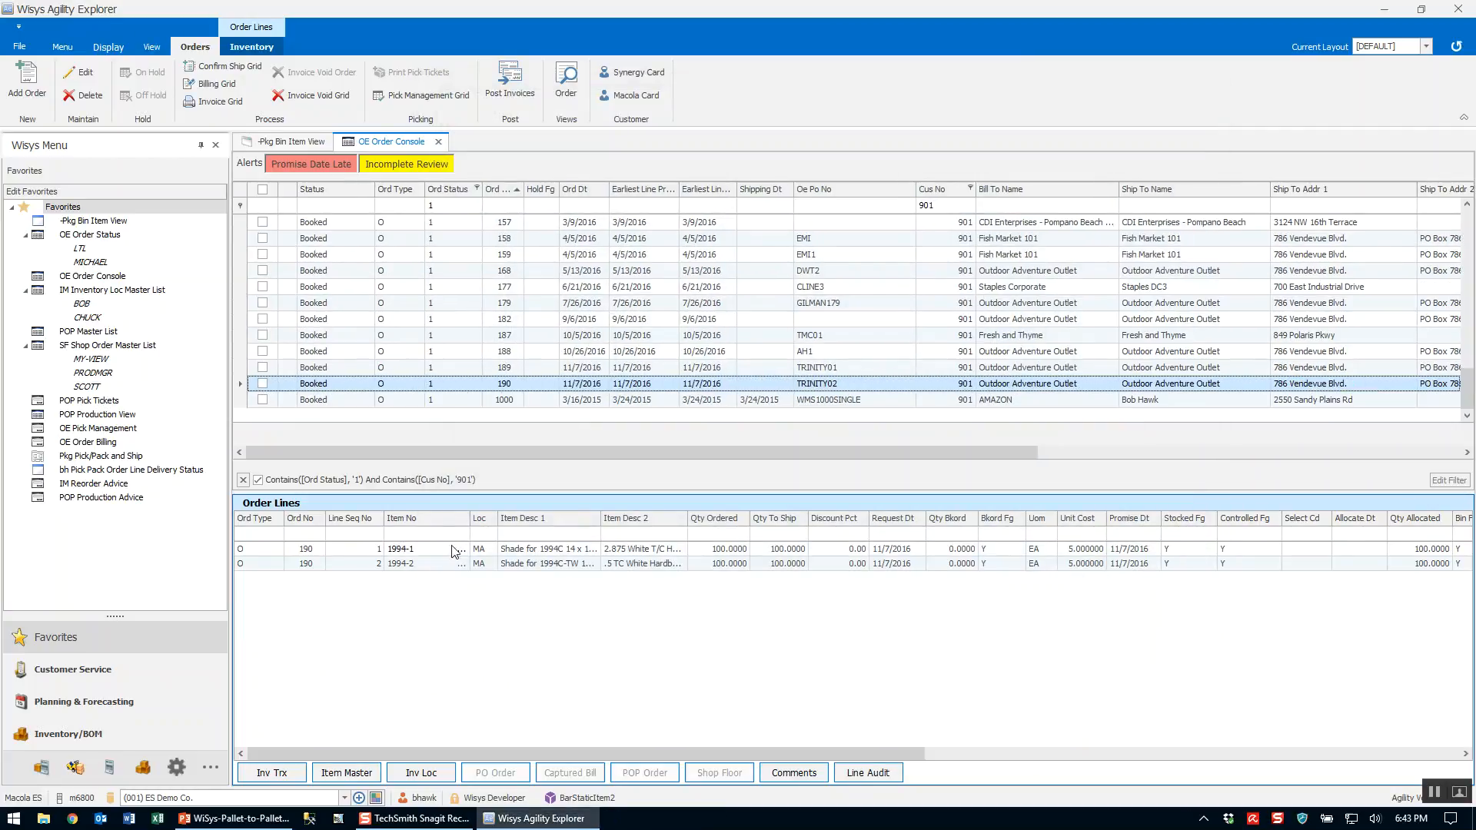
Select the 1994-1 order line, open its order for editing to review the details, and close it without changes
left_click(415, 550)
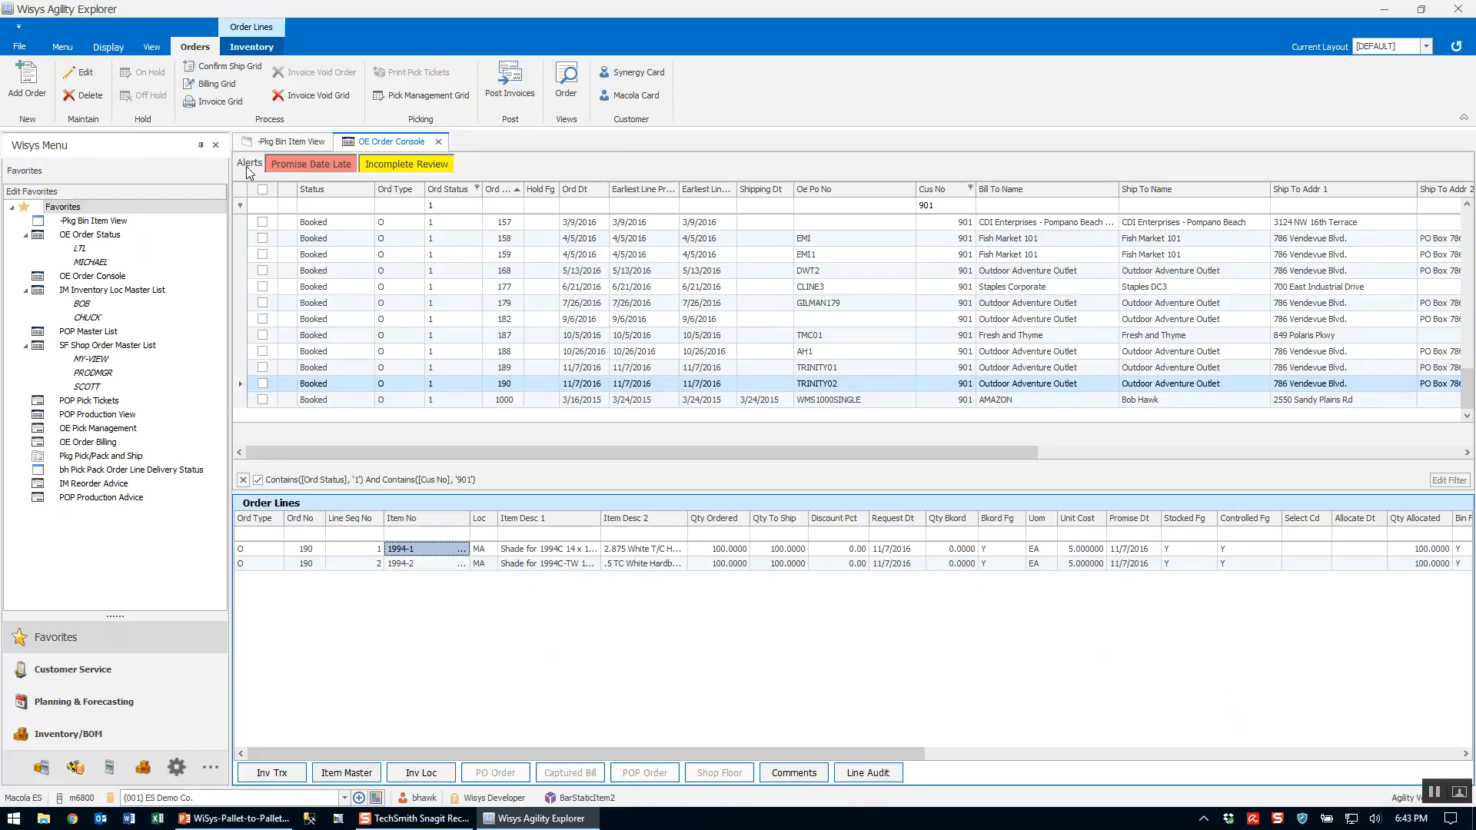
left_click(81, 73)
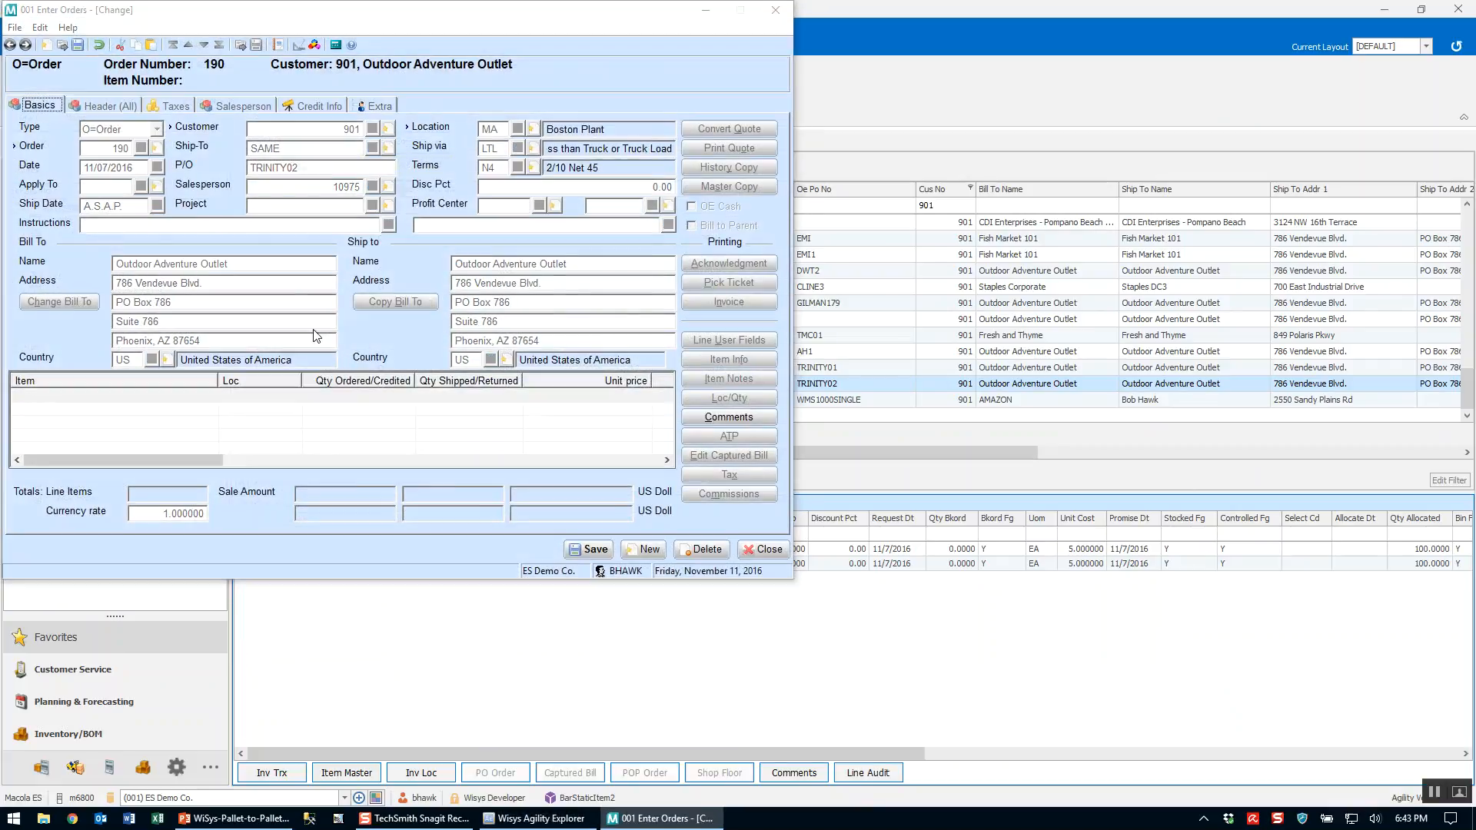
left_click_drag(356, 11, 592, 114)
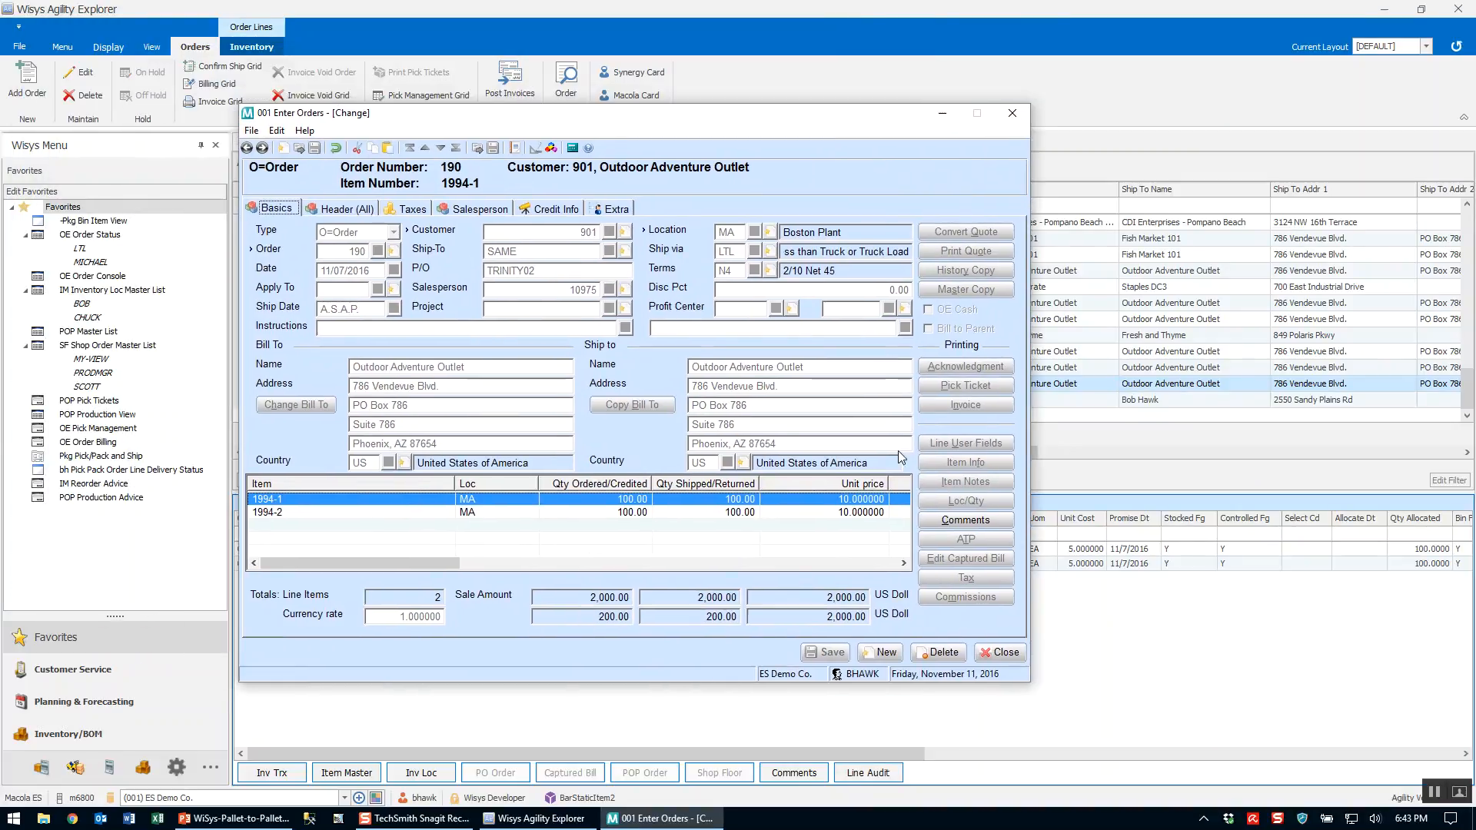
left_click(1008, 652)
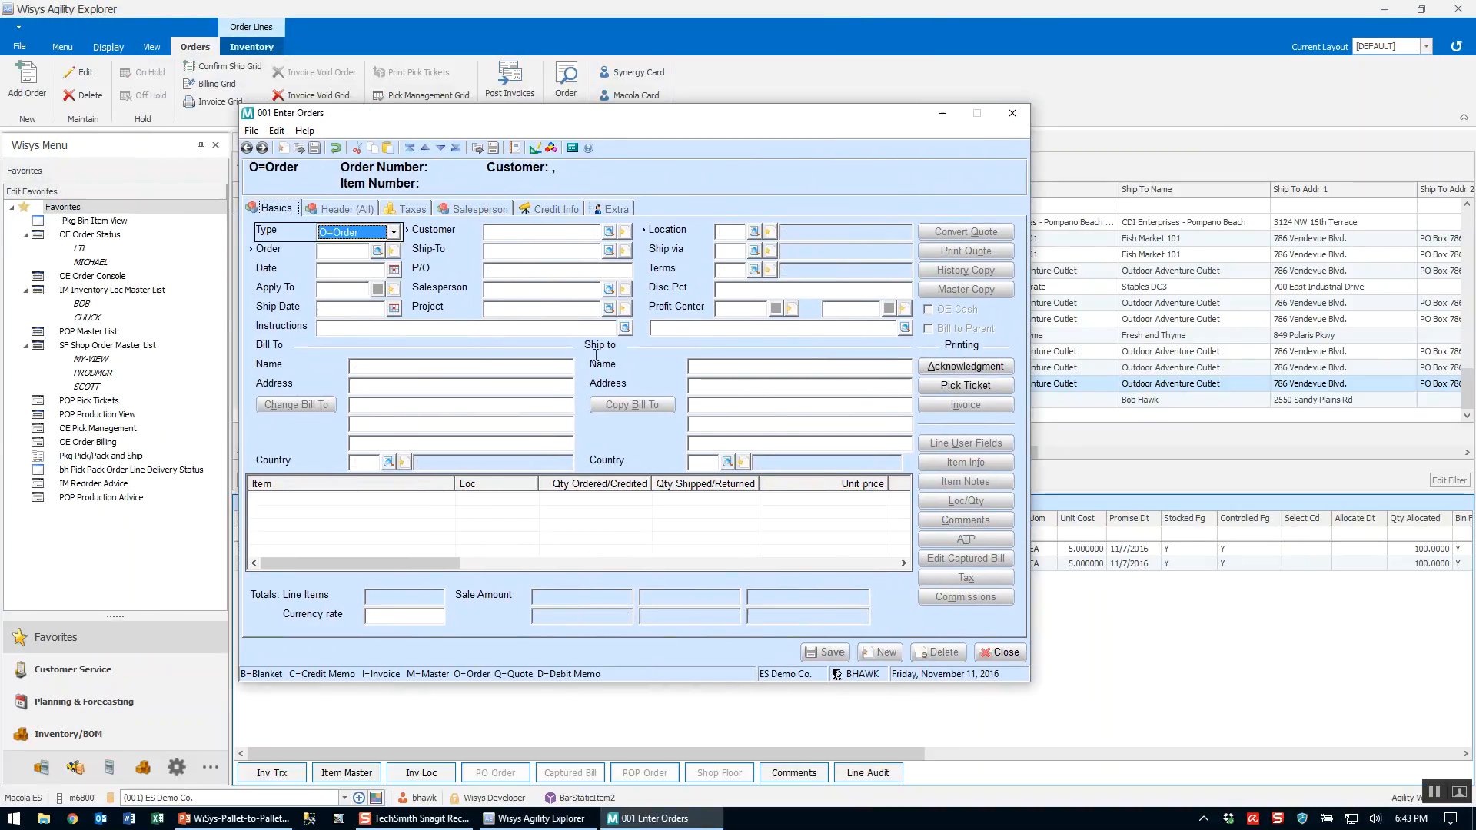
left_click(1002, 653)
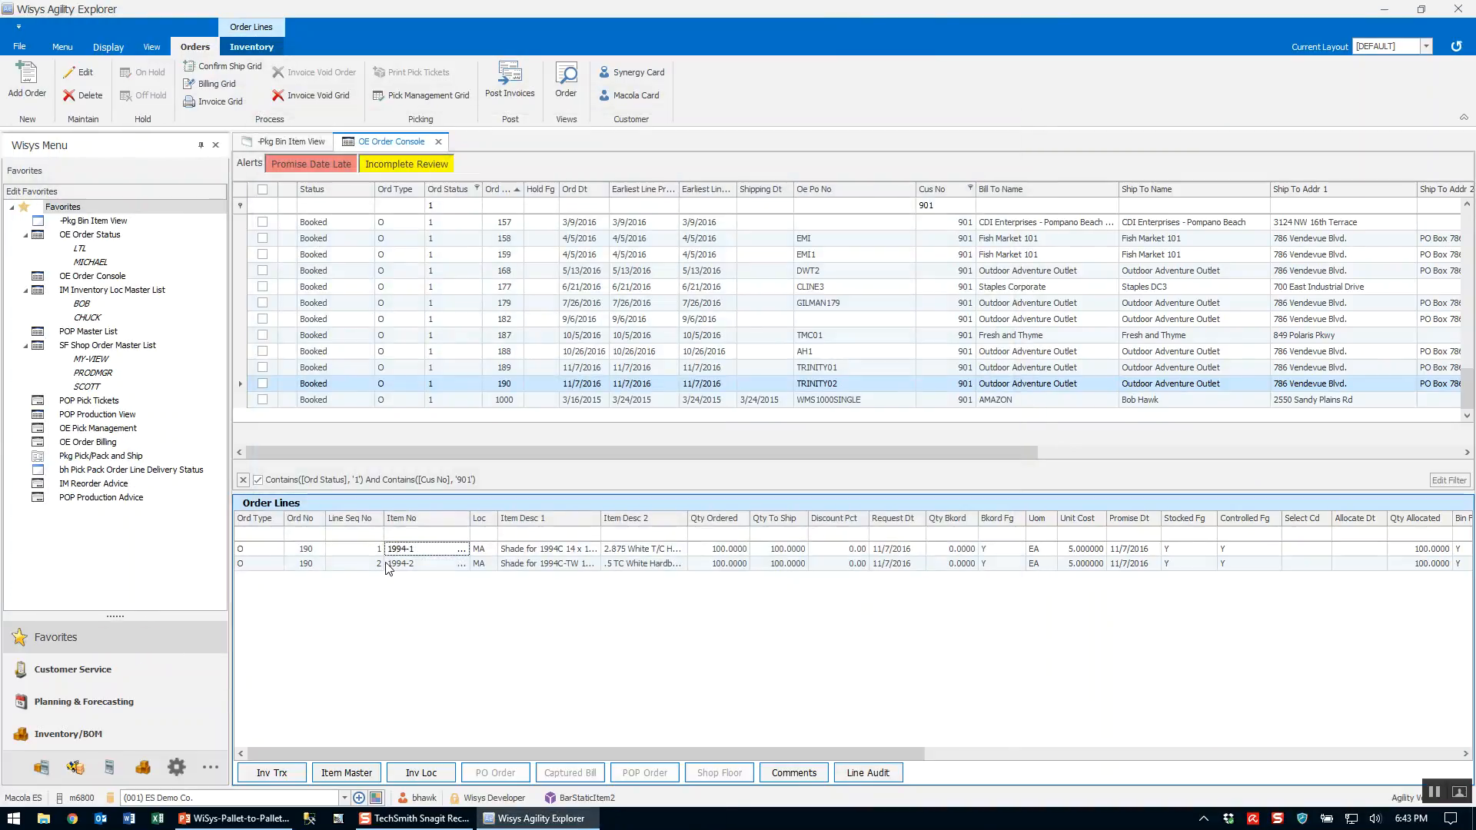
Open the item master record of order line item 1994-2, review its basic settings, and close it without changes
left_click(398, 563)
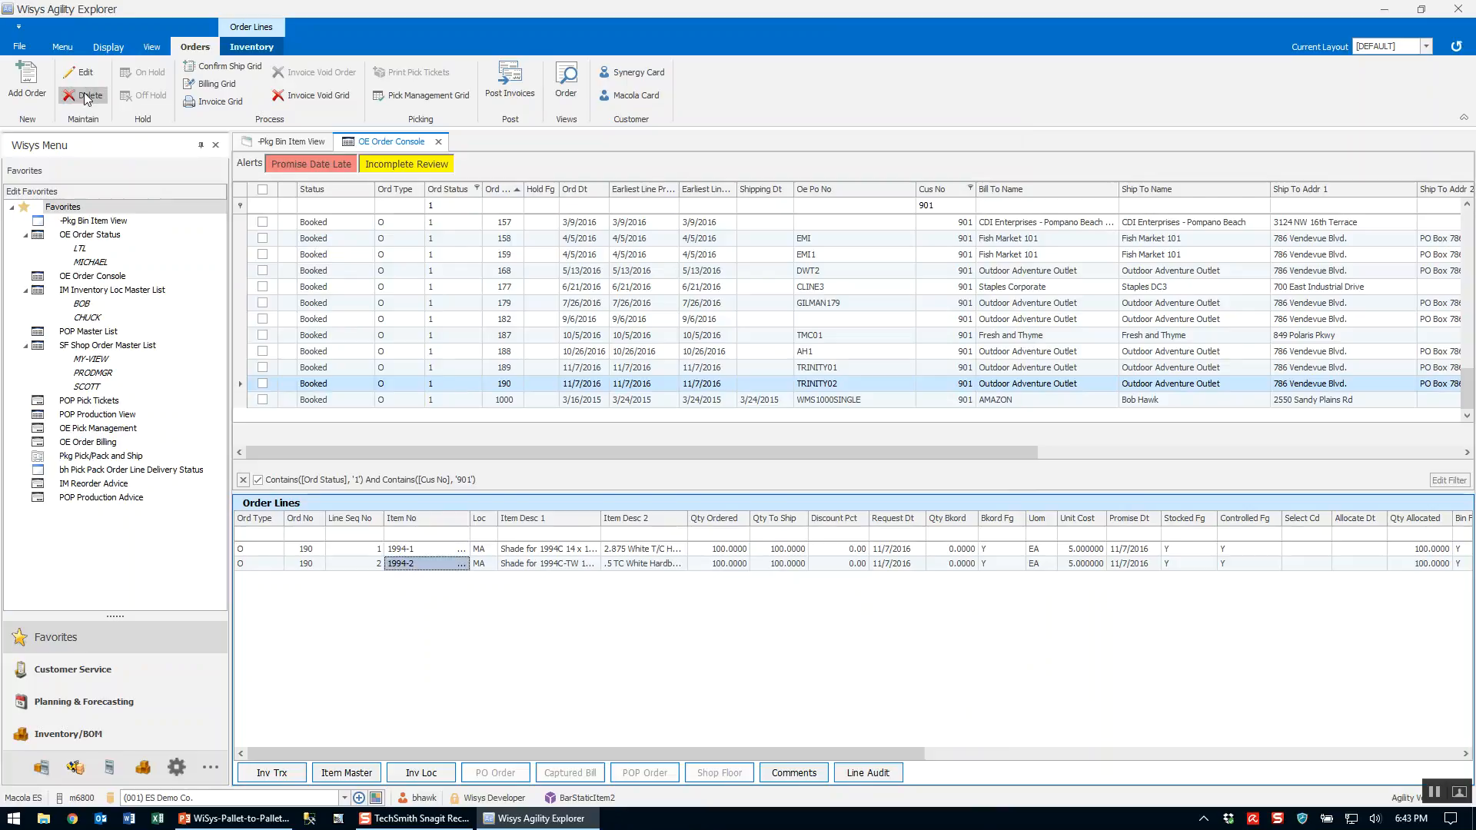
left_click(246, 48)
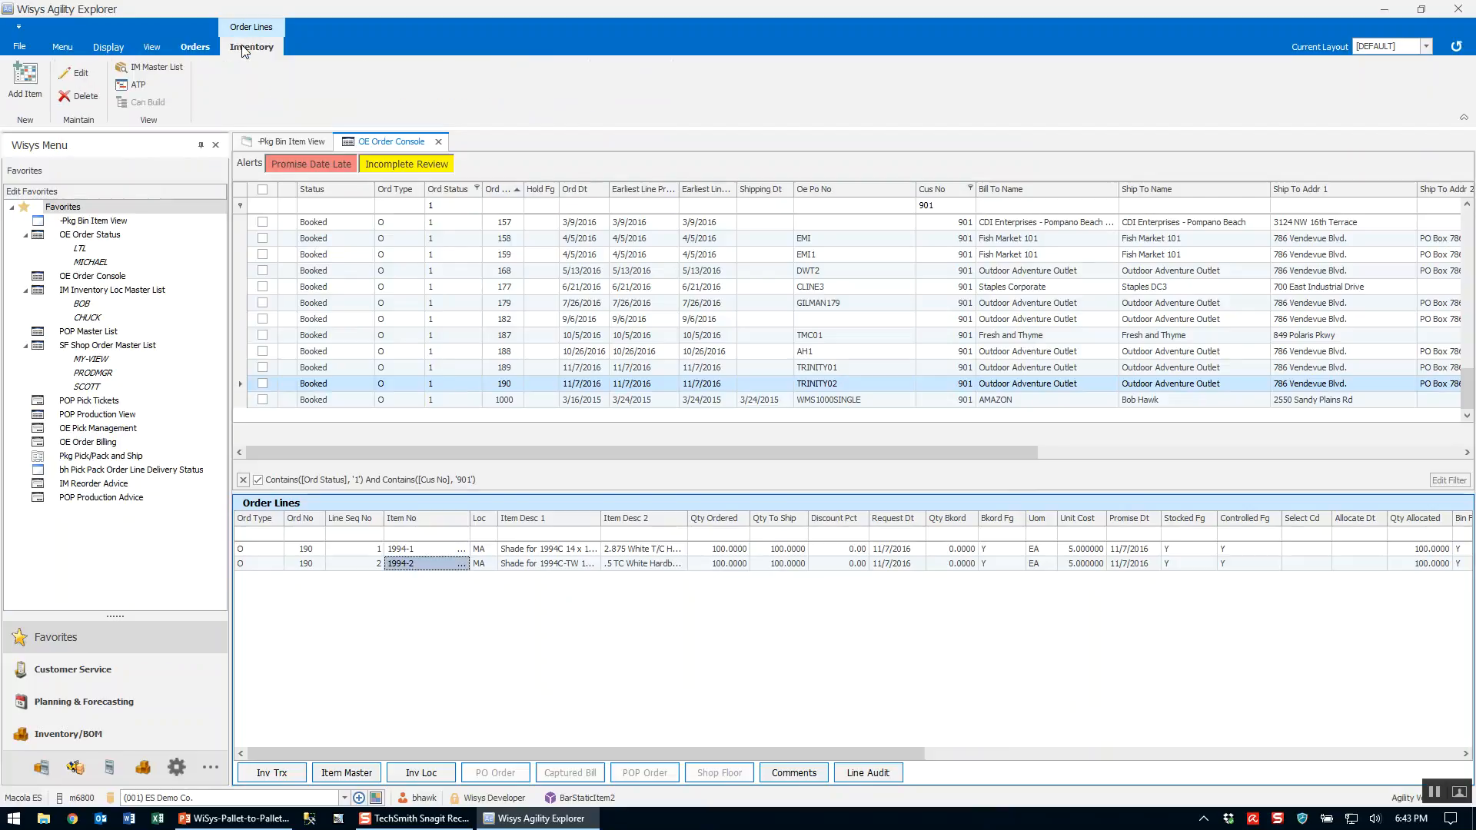
left_click(80, 74)
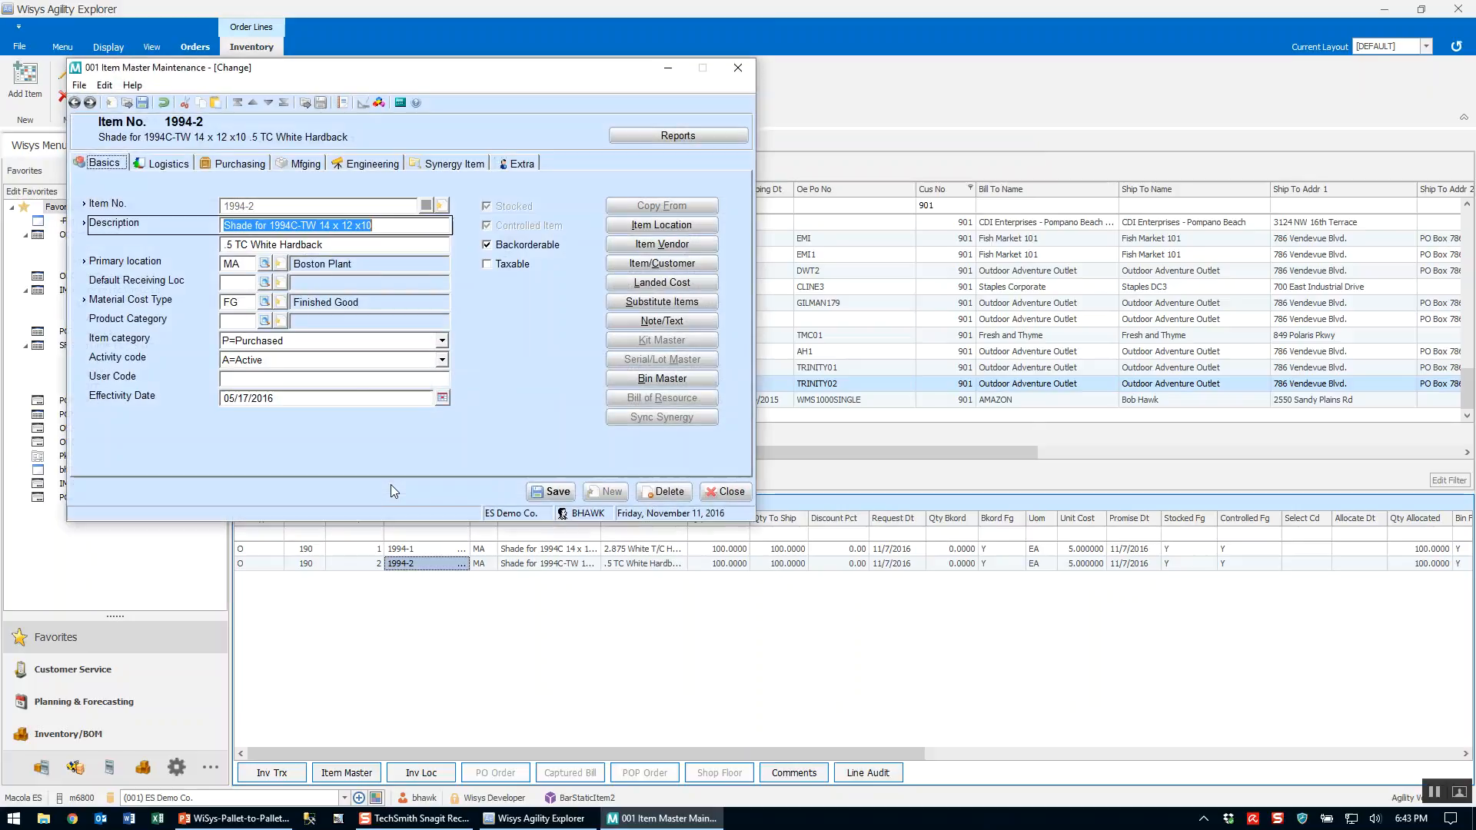
left_click_drag(325, 77, 617, 171)
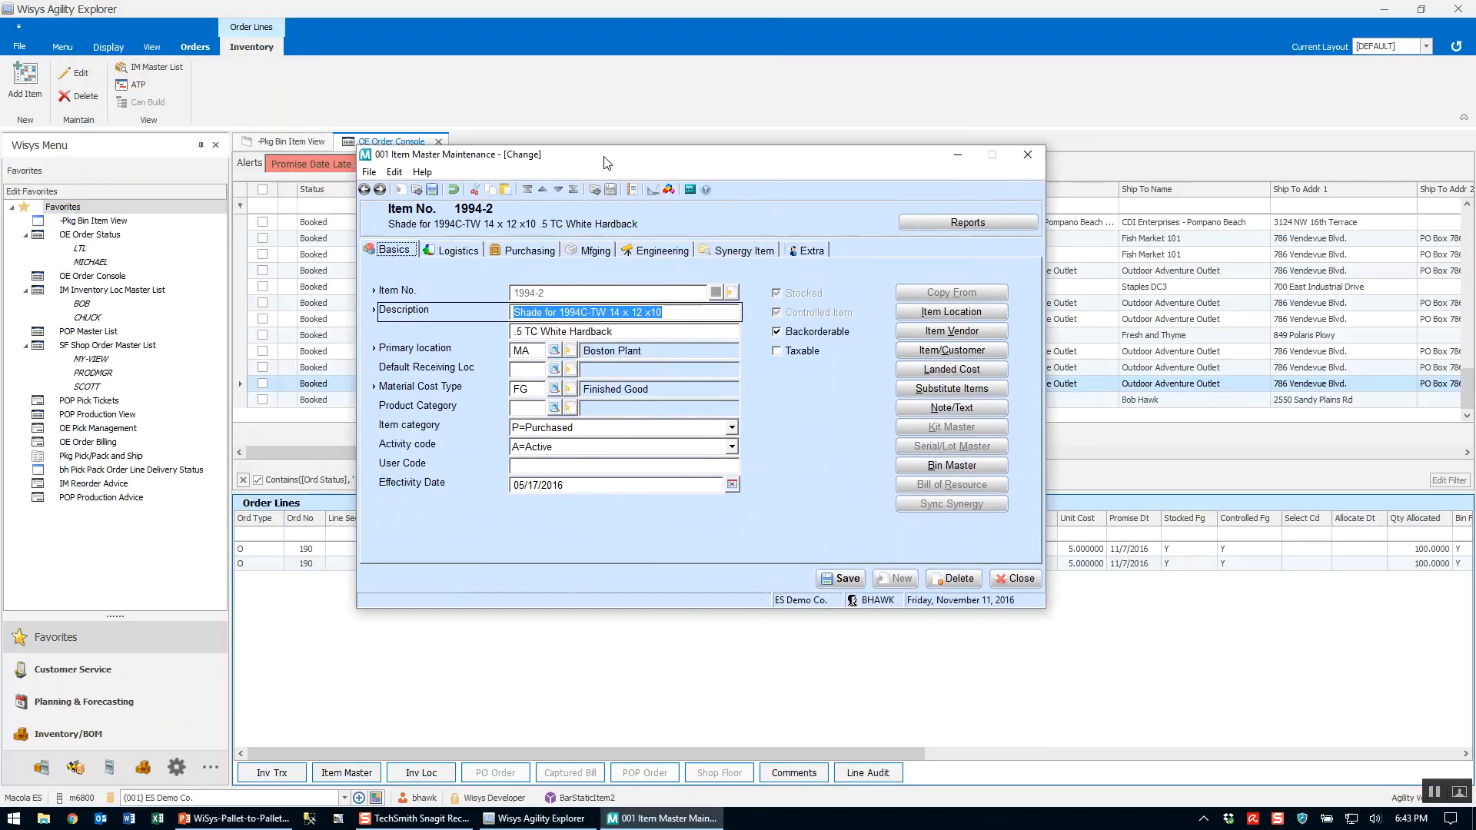
left_click(1023, 581)
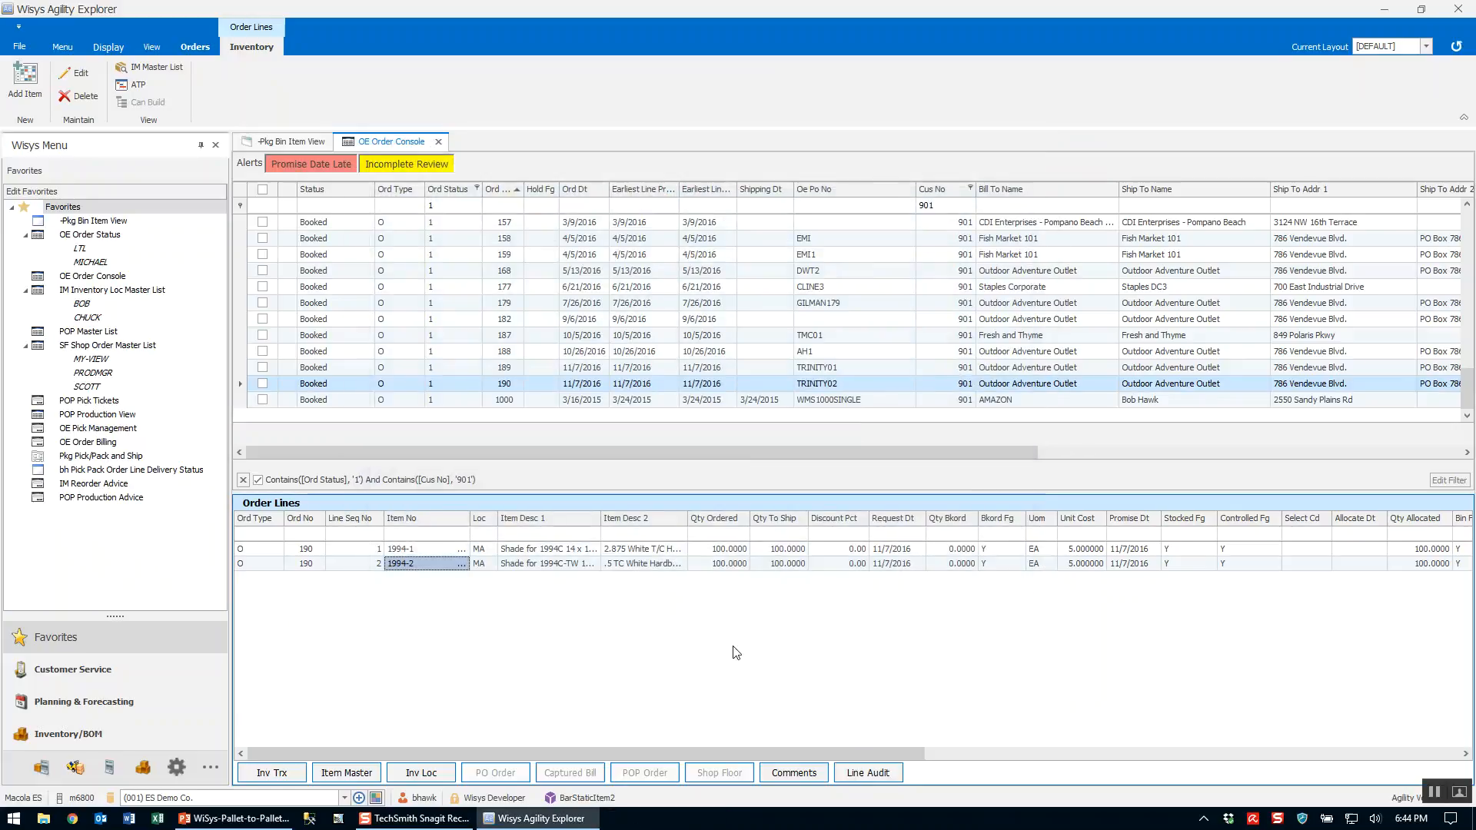
Check only the last 11/7/2016 order, after toggling the selection of all orders on and off, and print its pick ticket
left_click(262, 383)
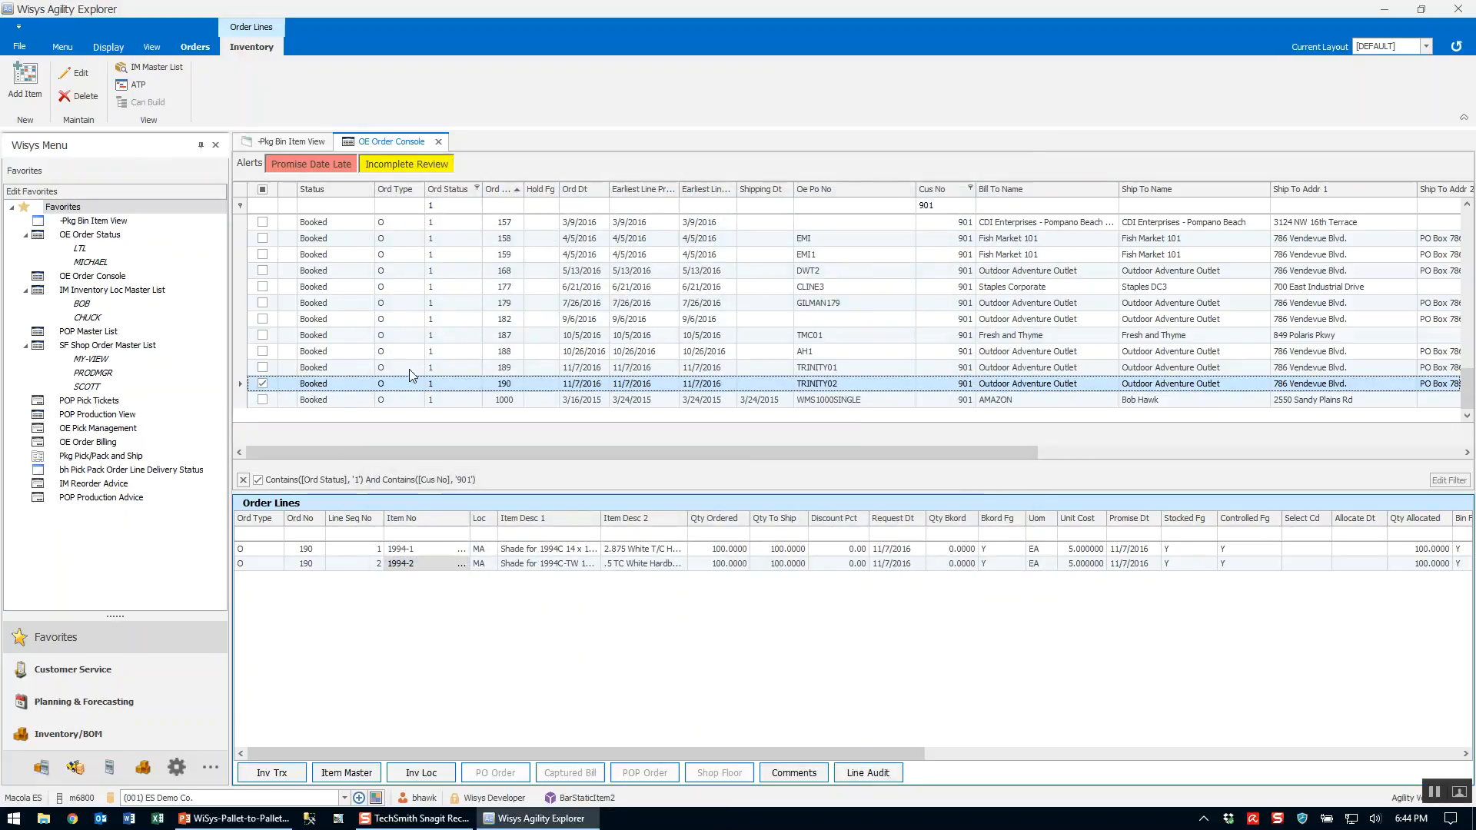
left_click(194, 47)
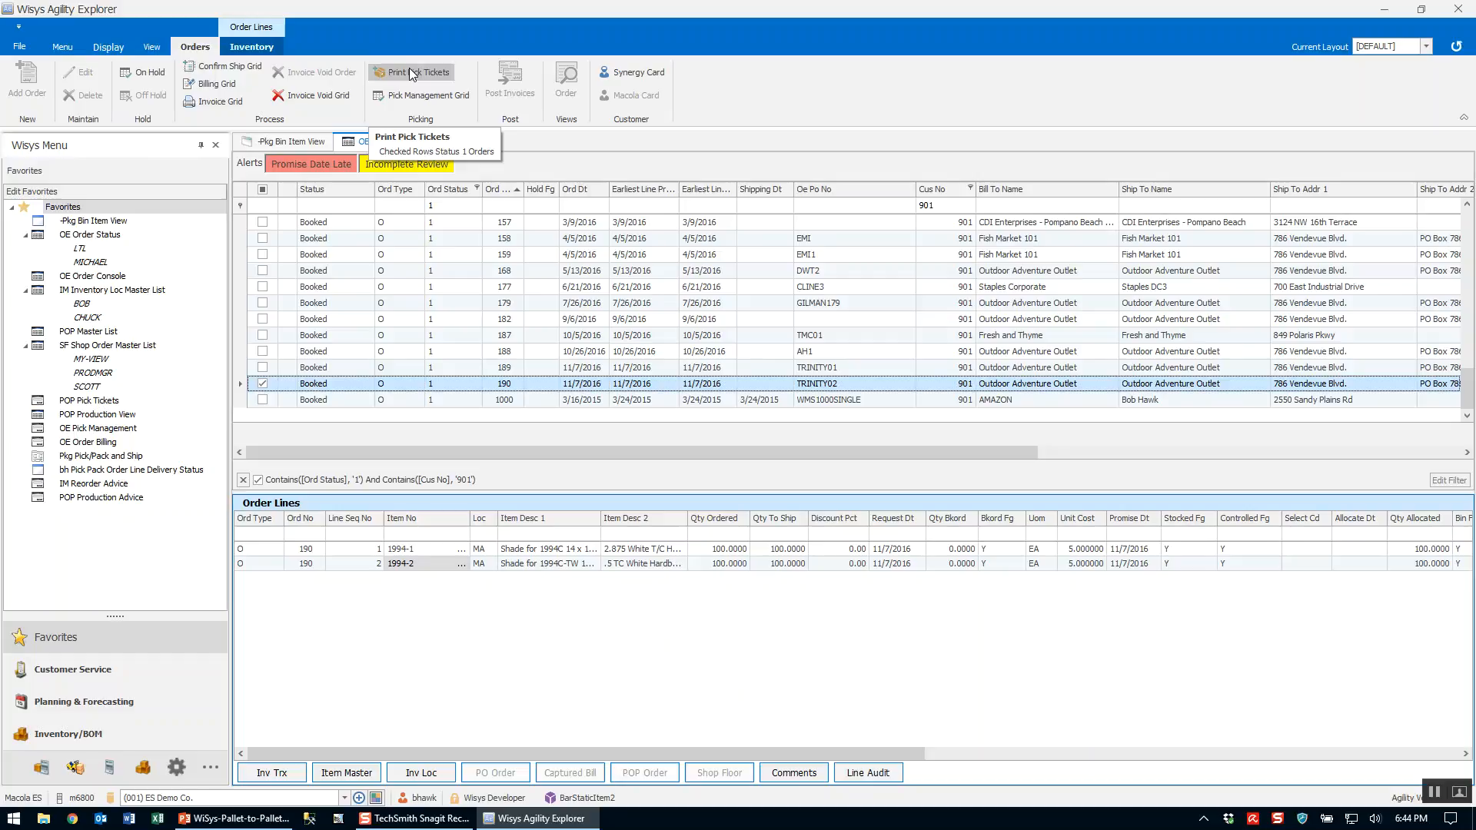
left_click(262, 189)
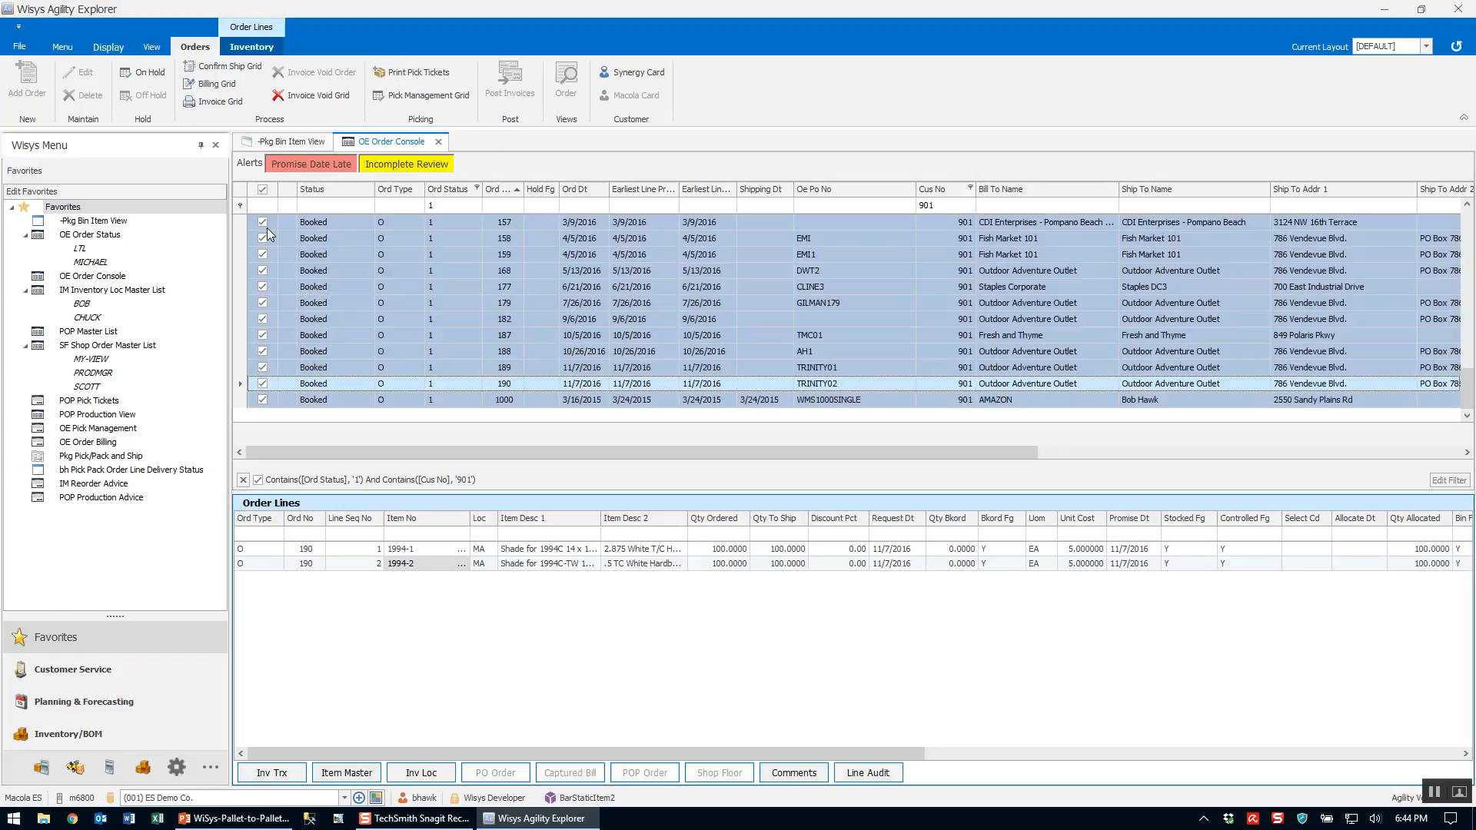
left_click(262, 189)
left_click(262, 384)
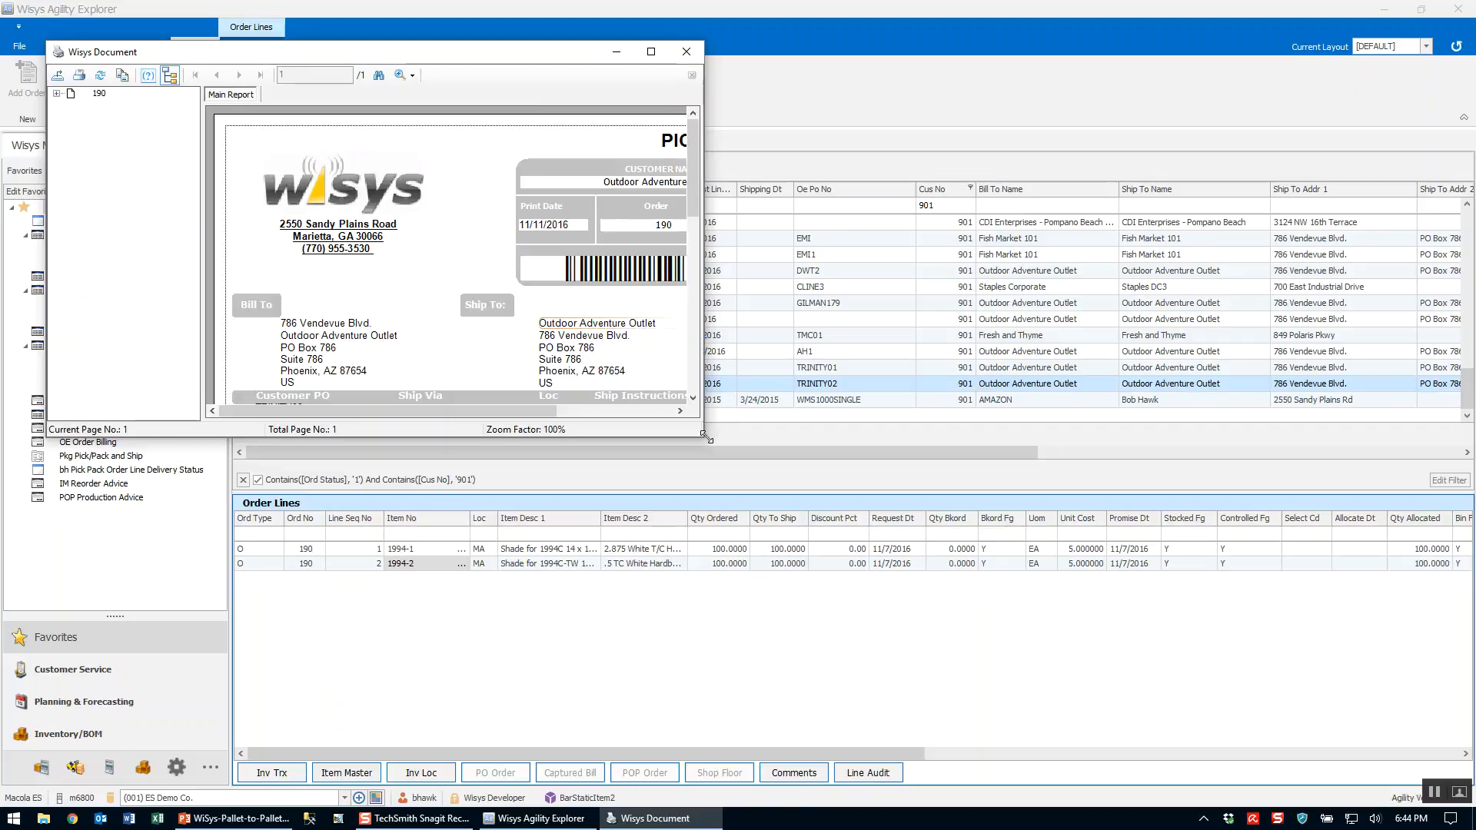
Enlarge the pick ticket preview, review the bins and quantities for items 1994-1 and 1994-2, then close it and confirm
left_click_drag(702, 437, 1228, 726)
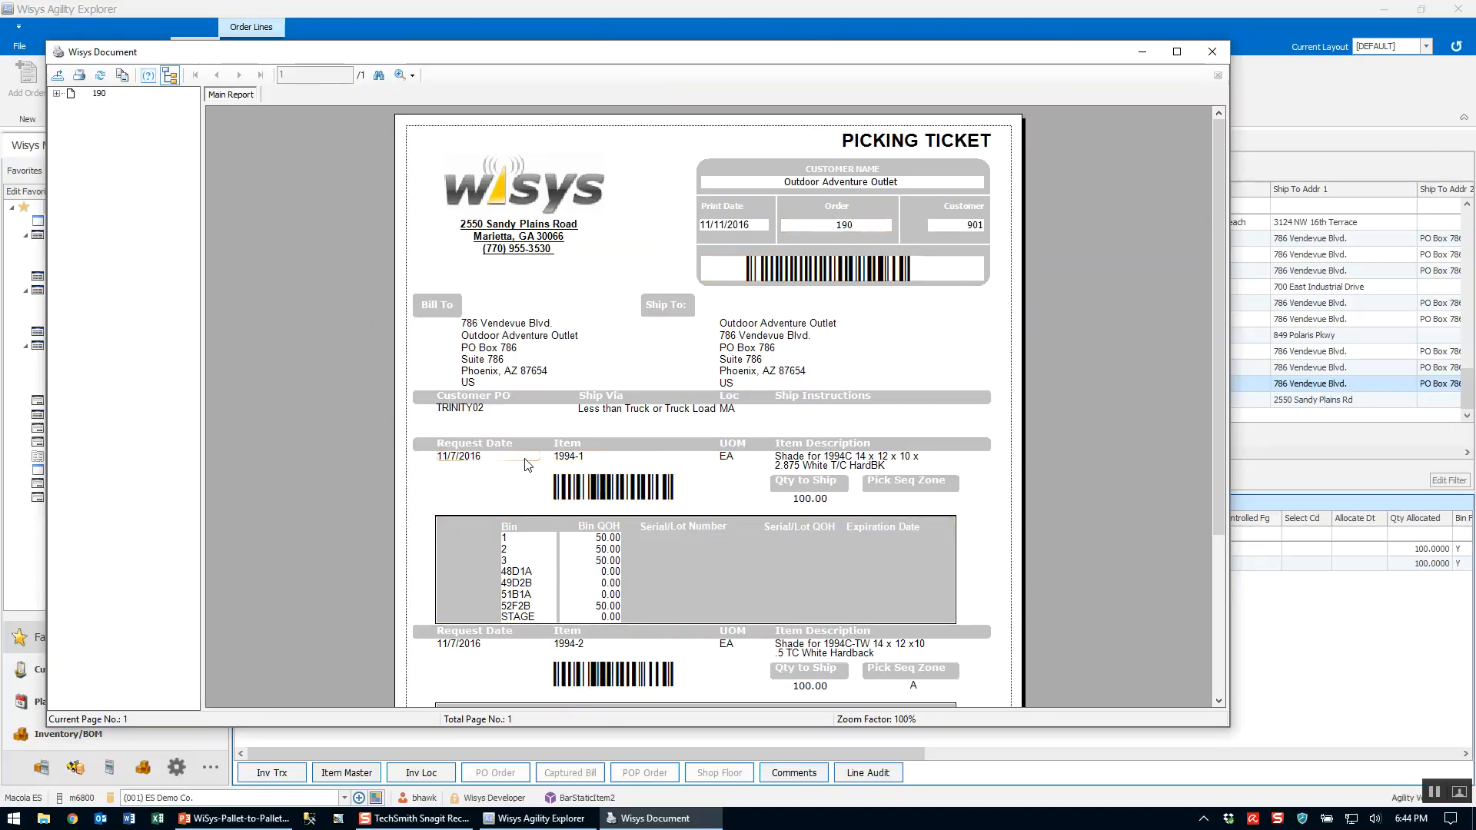
scroll(522, 471, "down", 3)
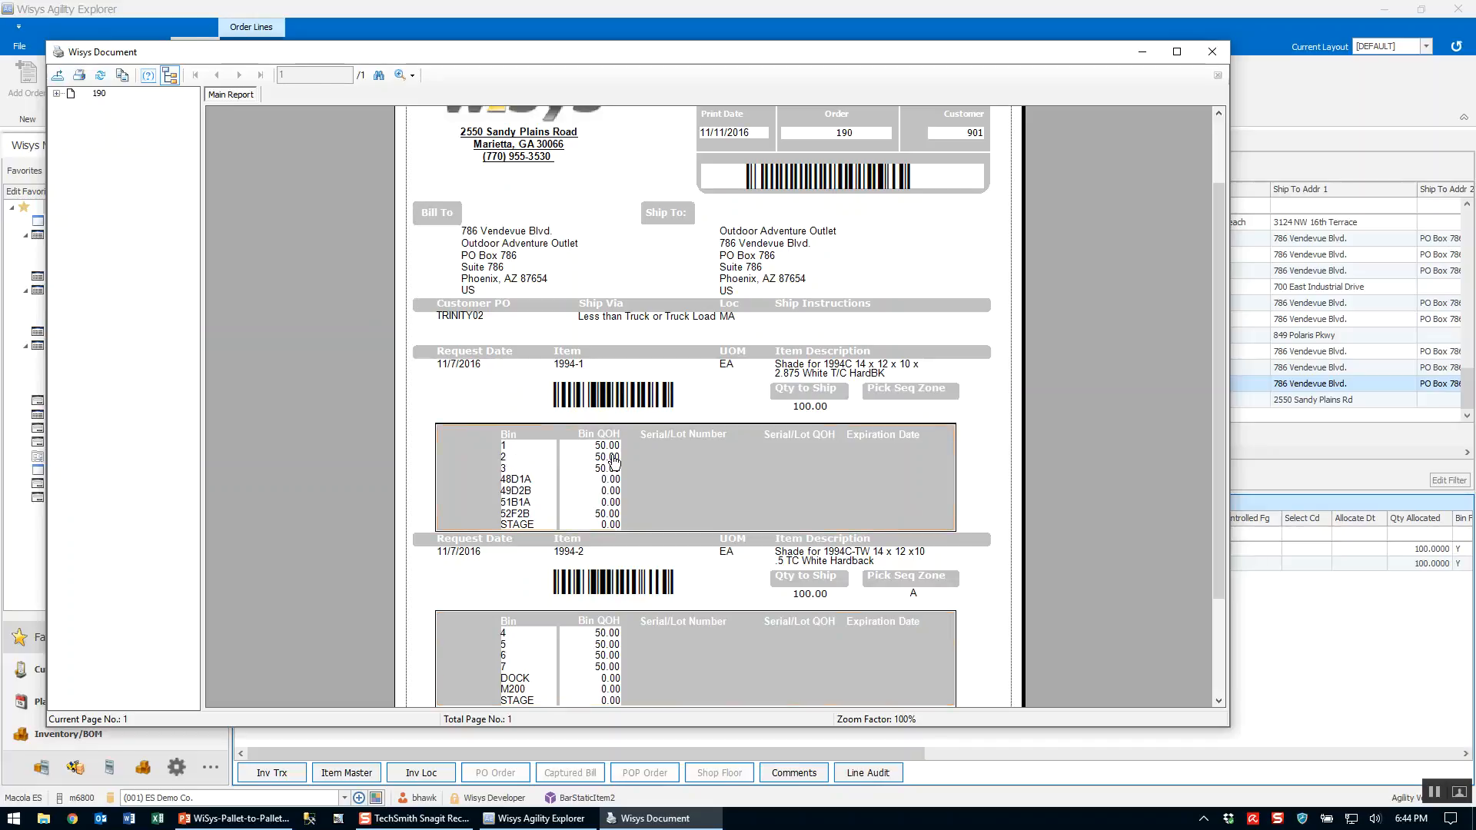
scroll(681, 394, "down", 2)
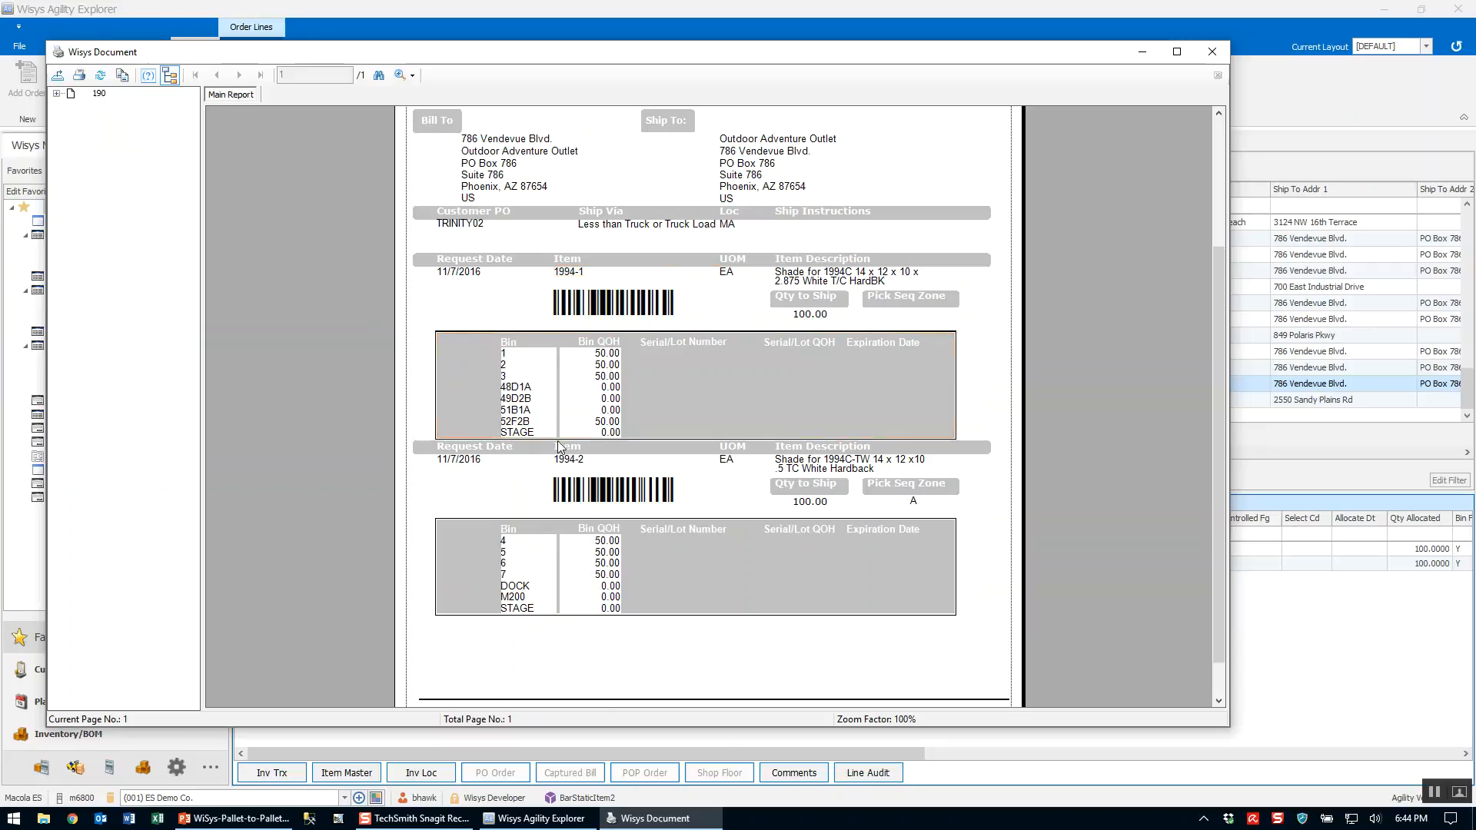
scroll(1045, 297, "up", 3)
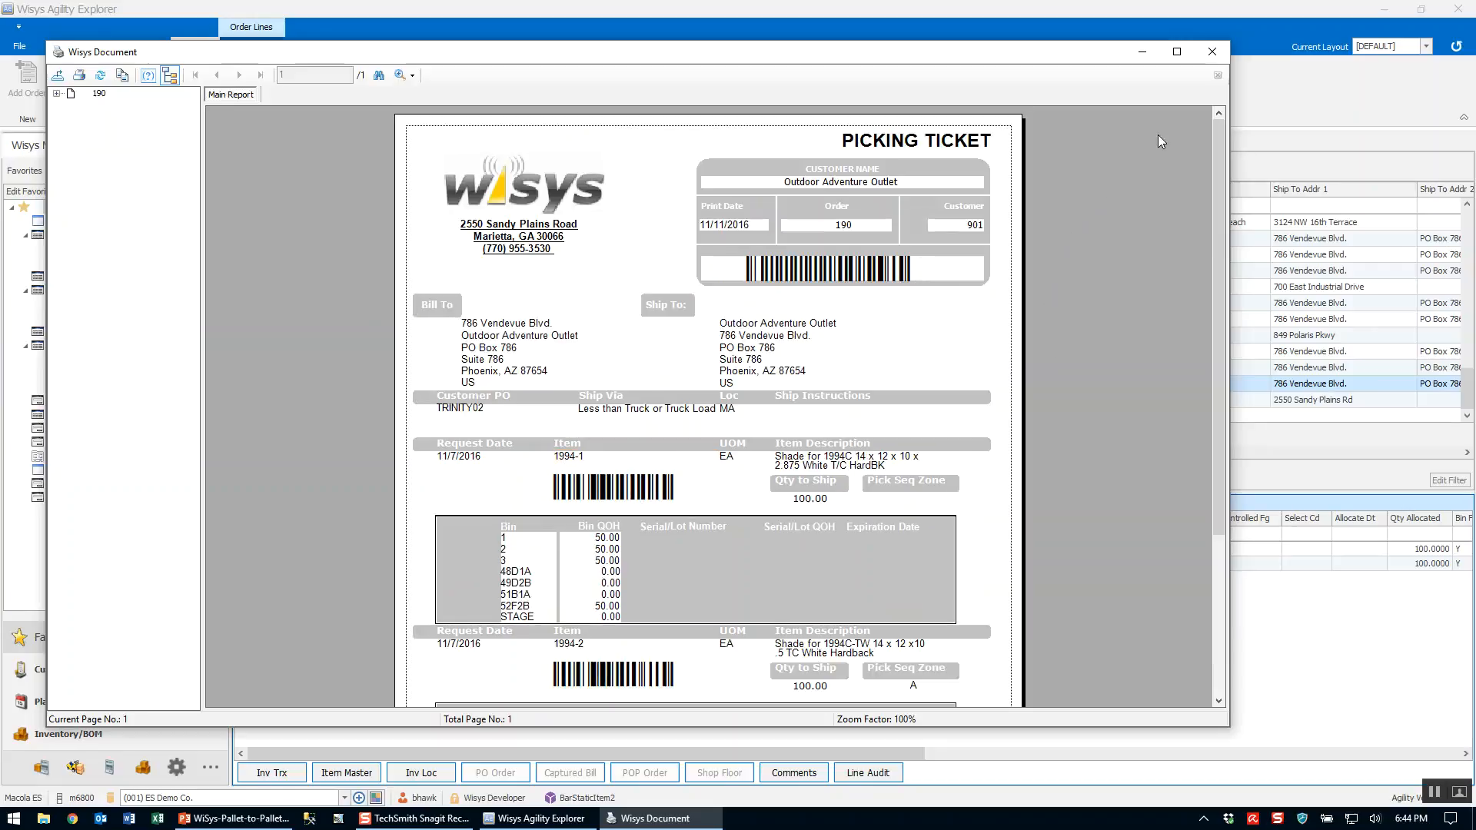
left_click(1220, 57)
left_click(702, 431)
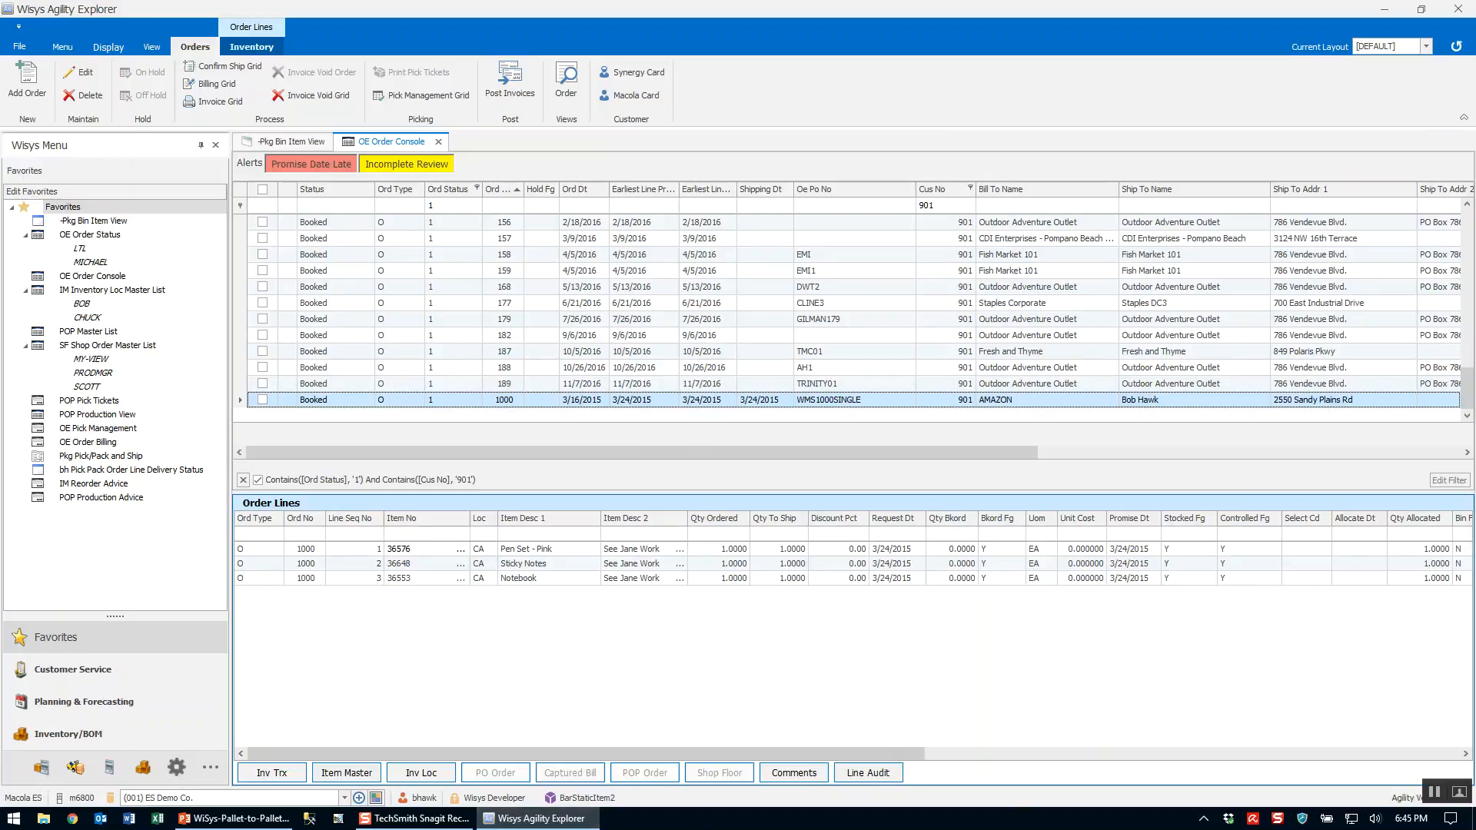
Switch from Agility Explorer to Agility Mobile, started in Normal mode, move its window clear, and select company 001 ES Demo Co
left_click(541, 818)
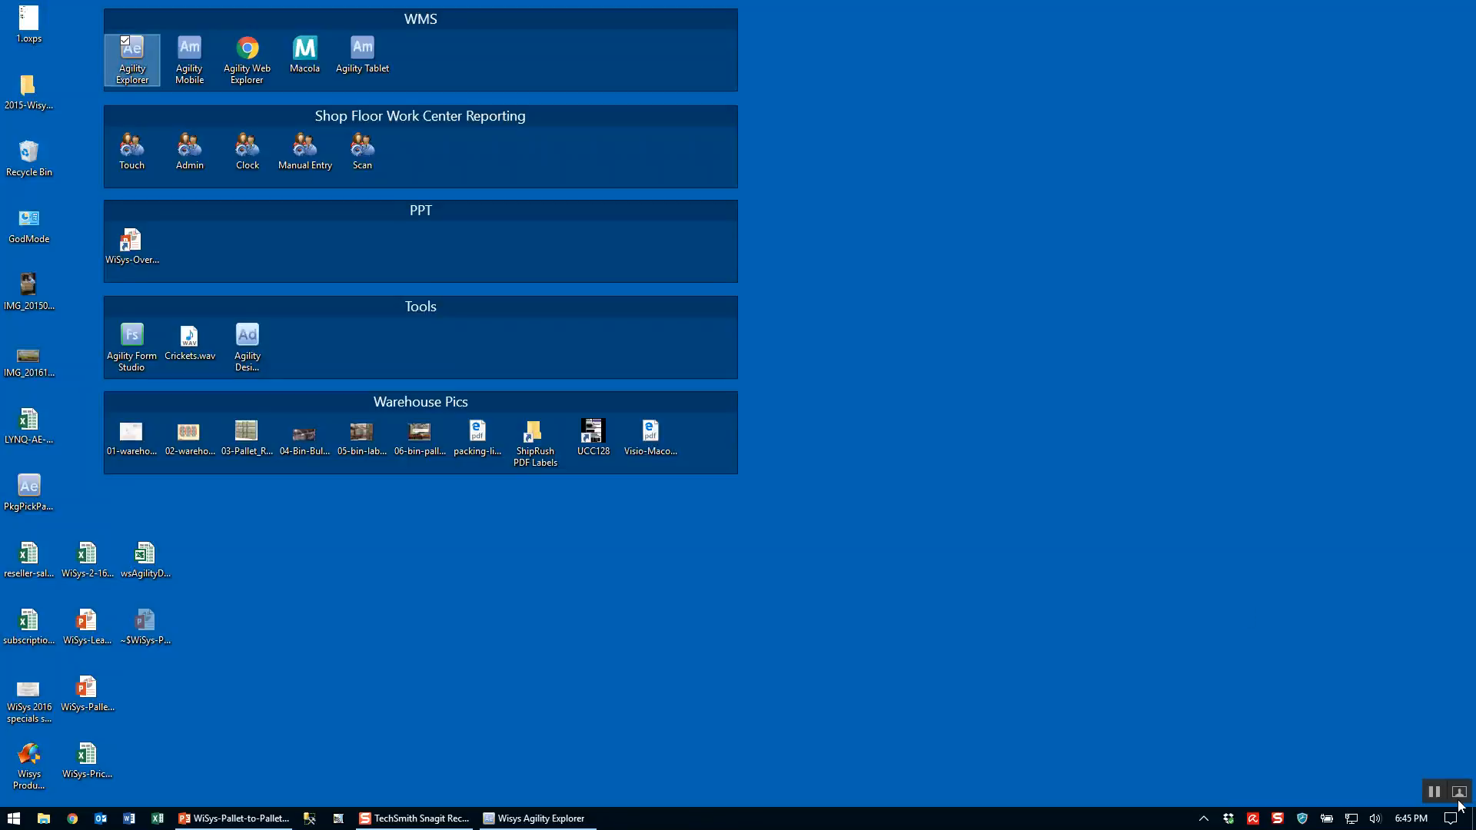
double_click(187, 62)
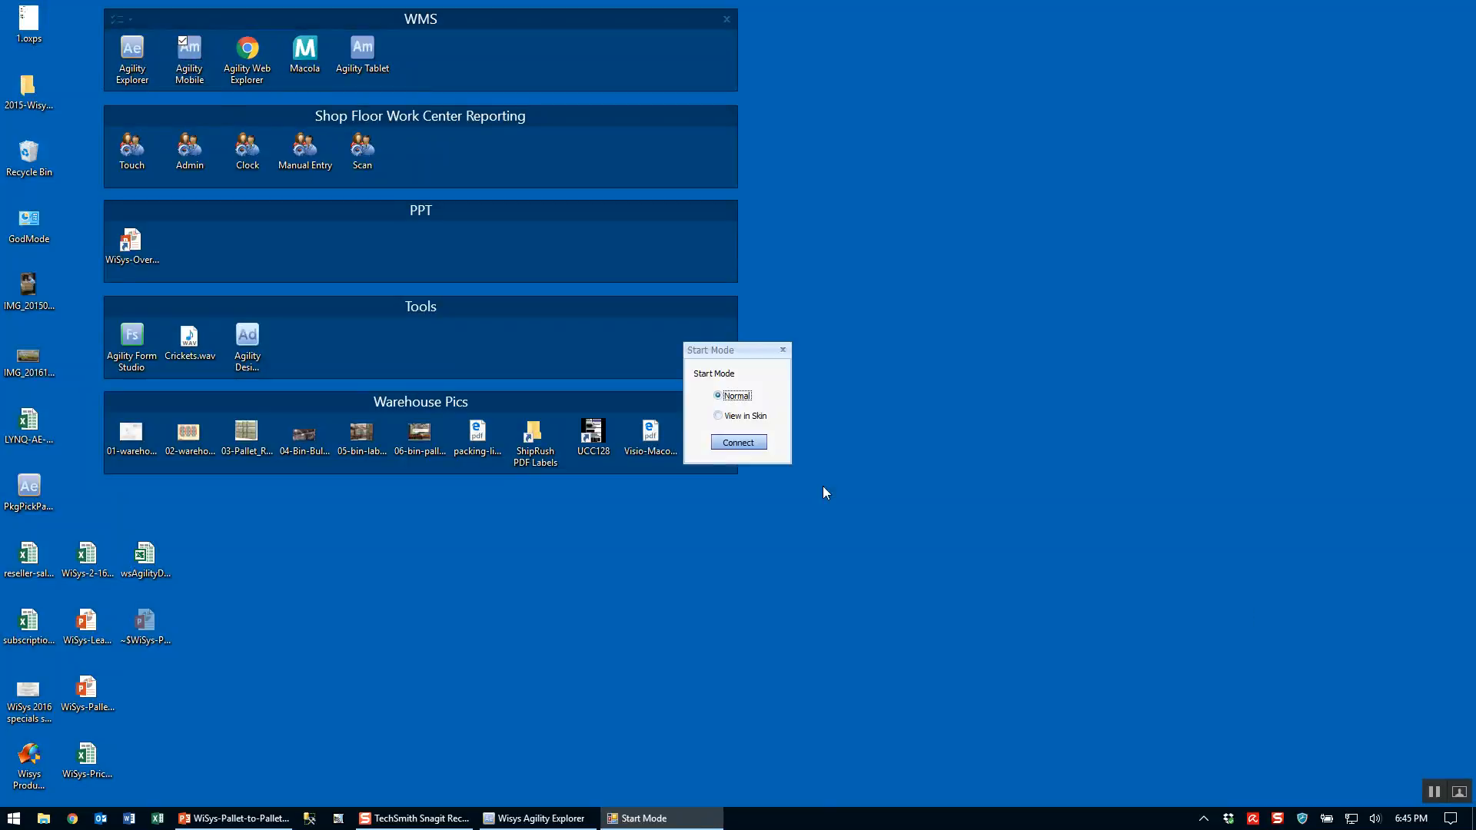
left_click(759, 444)
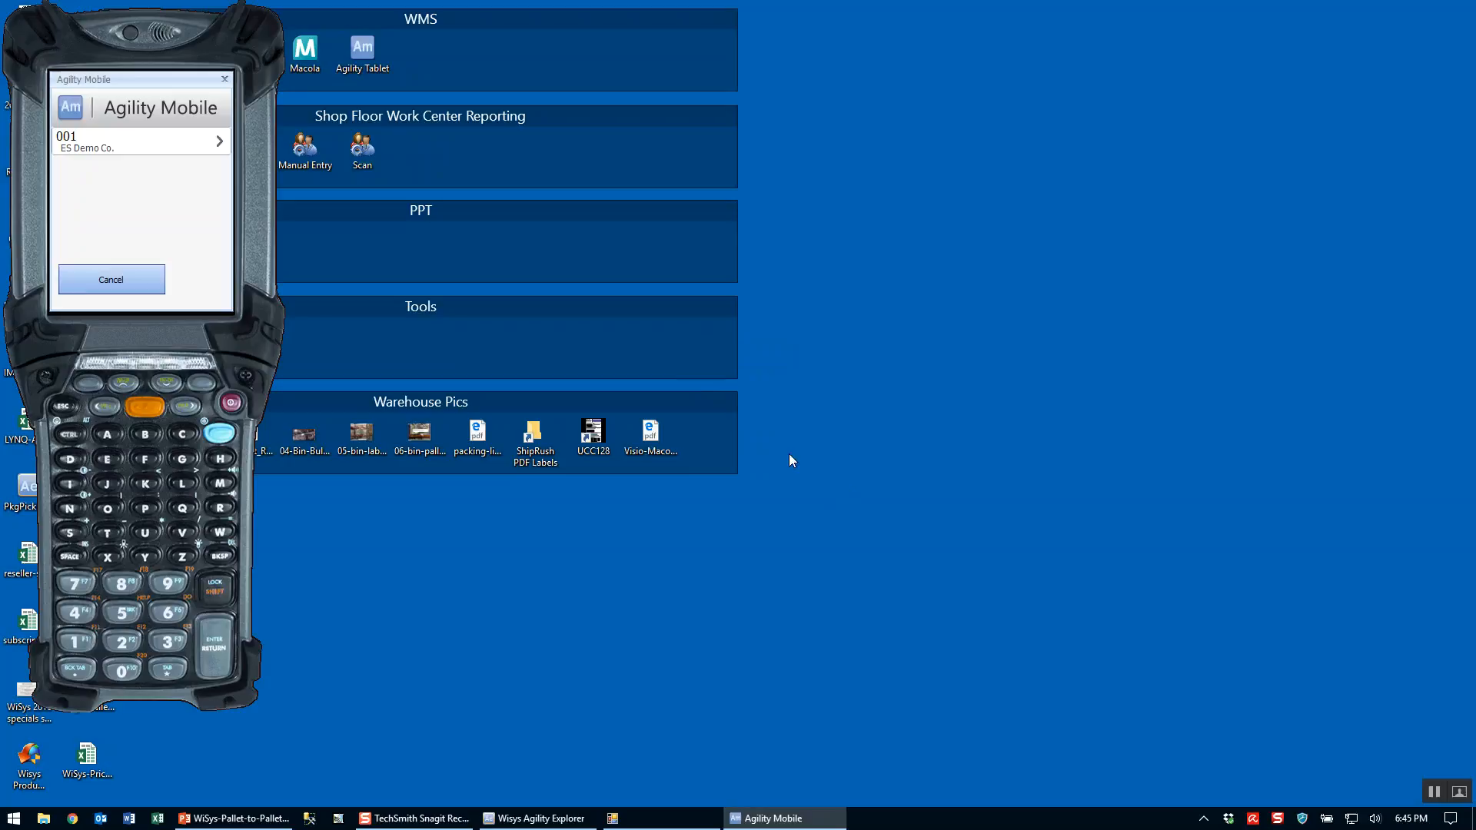
left_click_drag(169, 81, 1007, 161)
left_click(1007, 181)
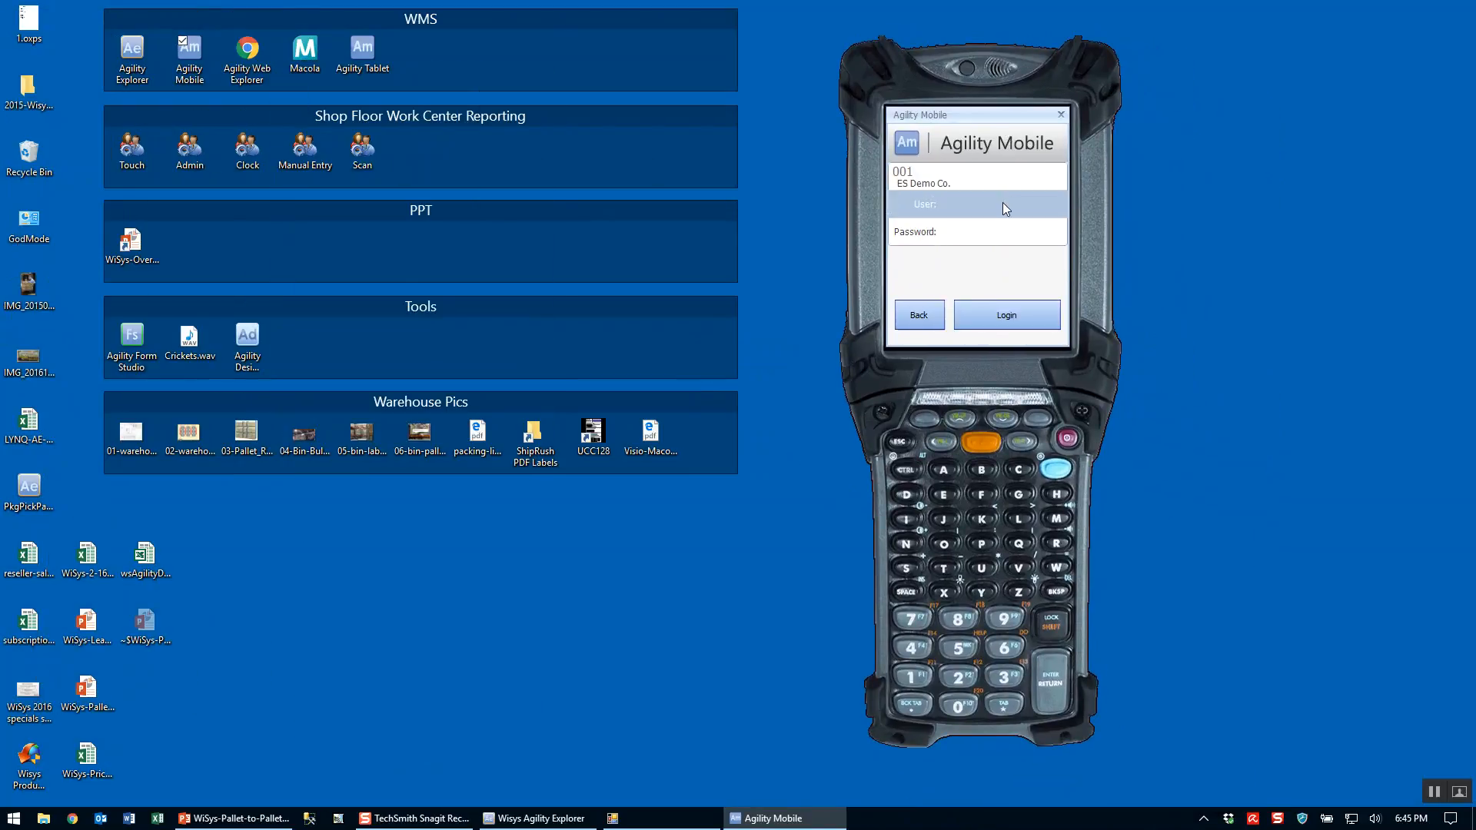
Log in to Agility Mobile with the user name and password, and open OE Picking
type("joe")
key("Tab")
type("1")
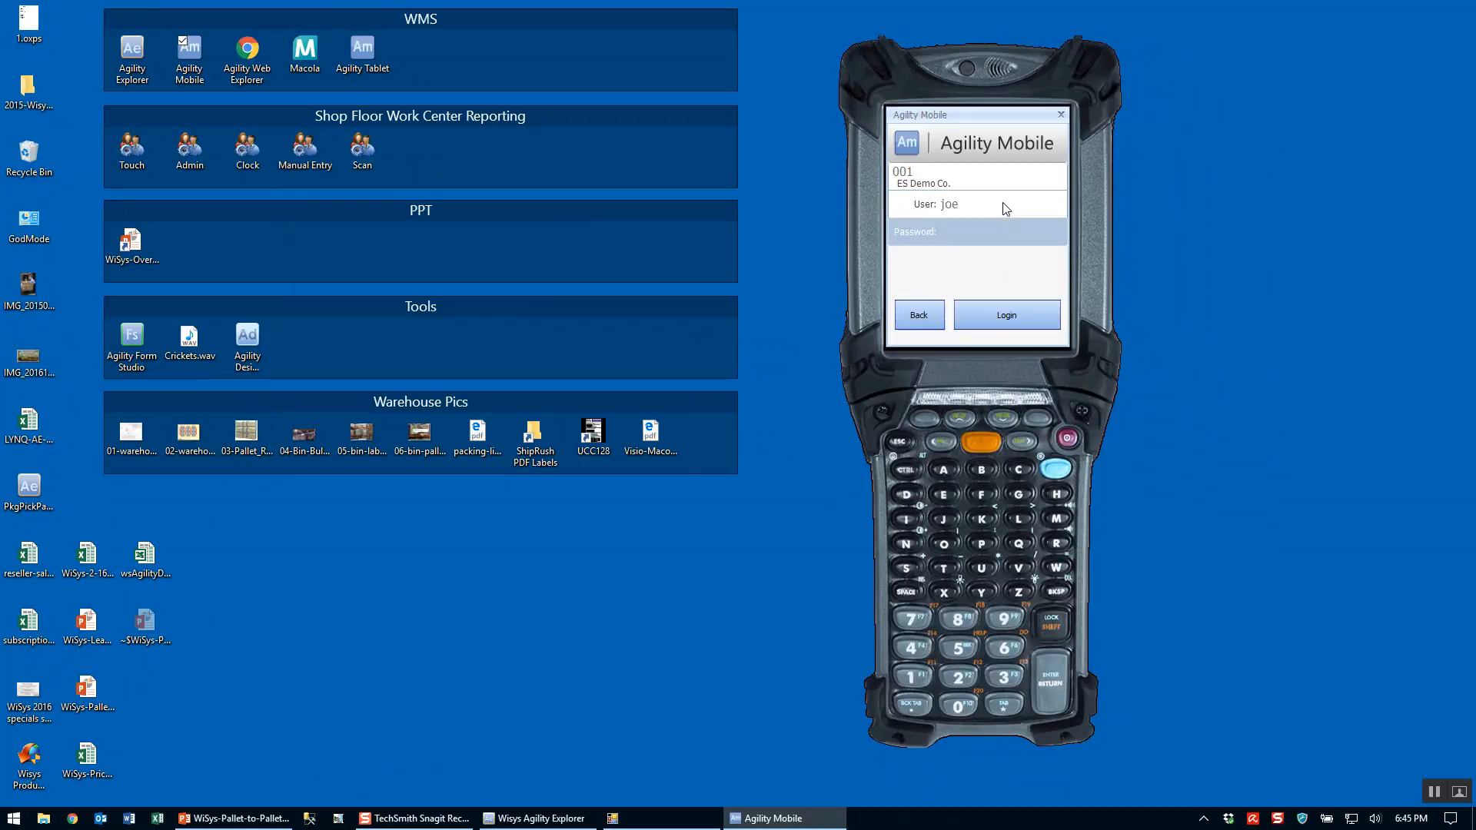
key("Return")
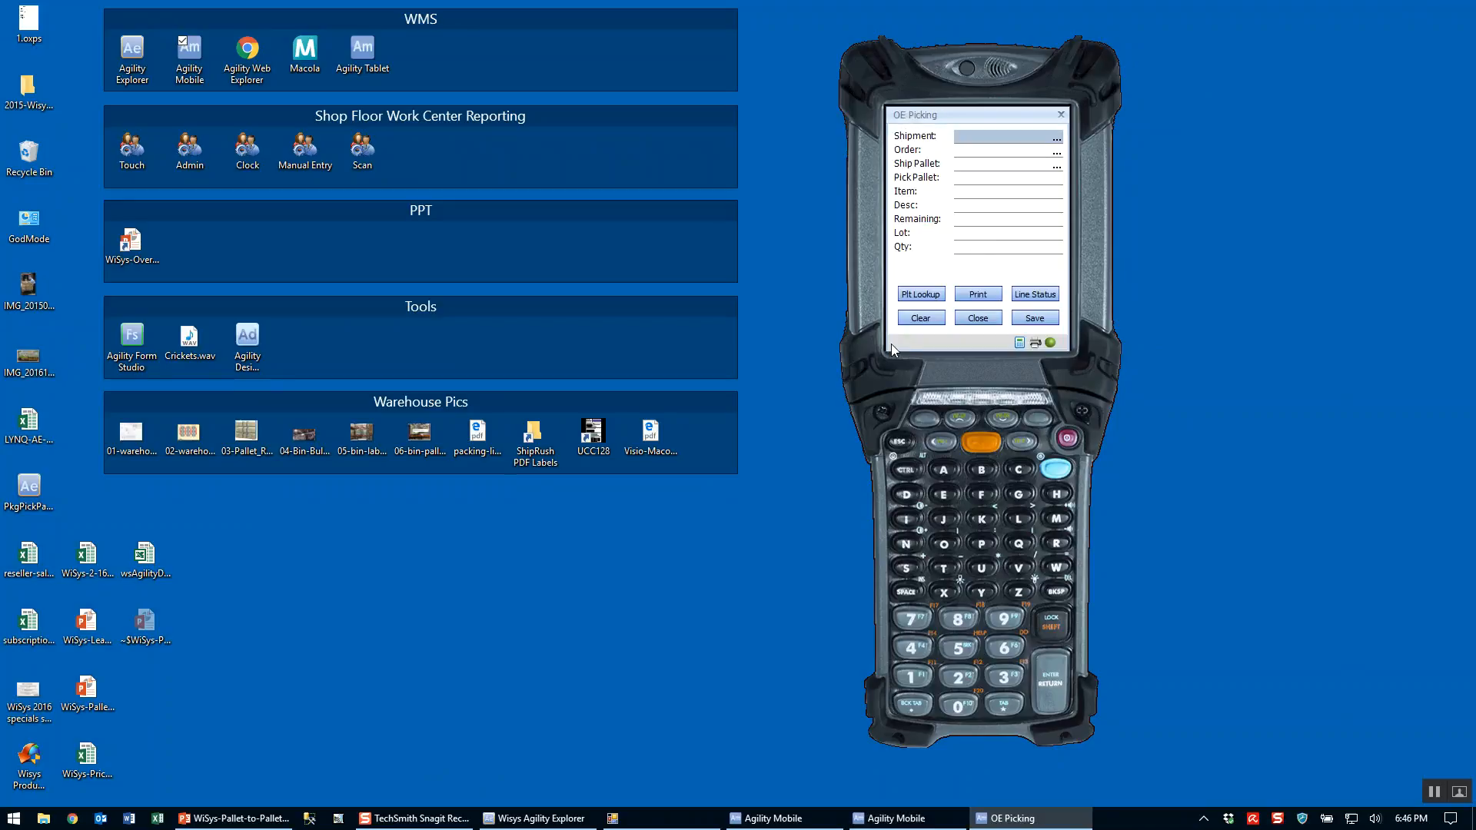
Open Pkg Pick/Pack and Ship in Agility Explorer, collapse the Wisys Menu, and return to OE Picking in Agility Mobile
left_click(509, 819)
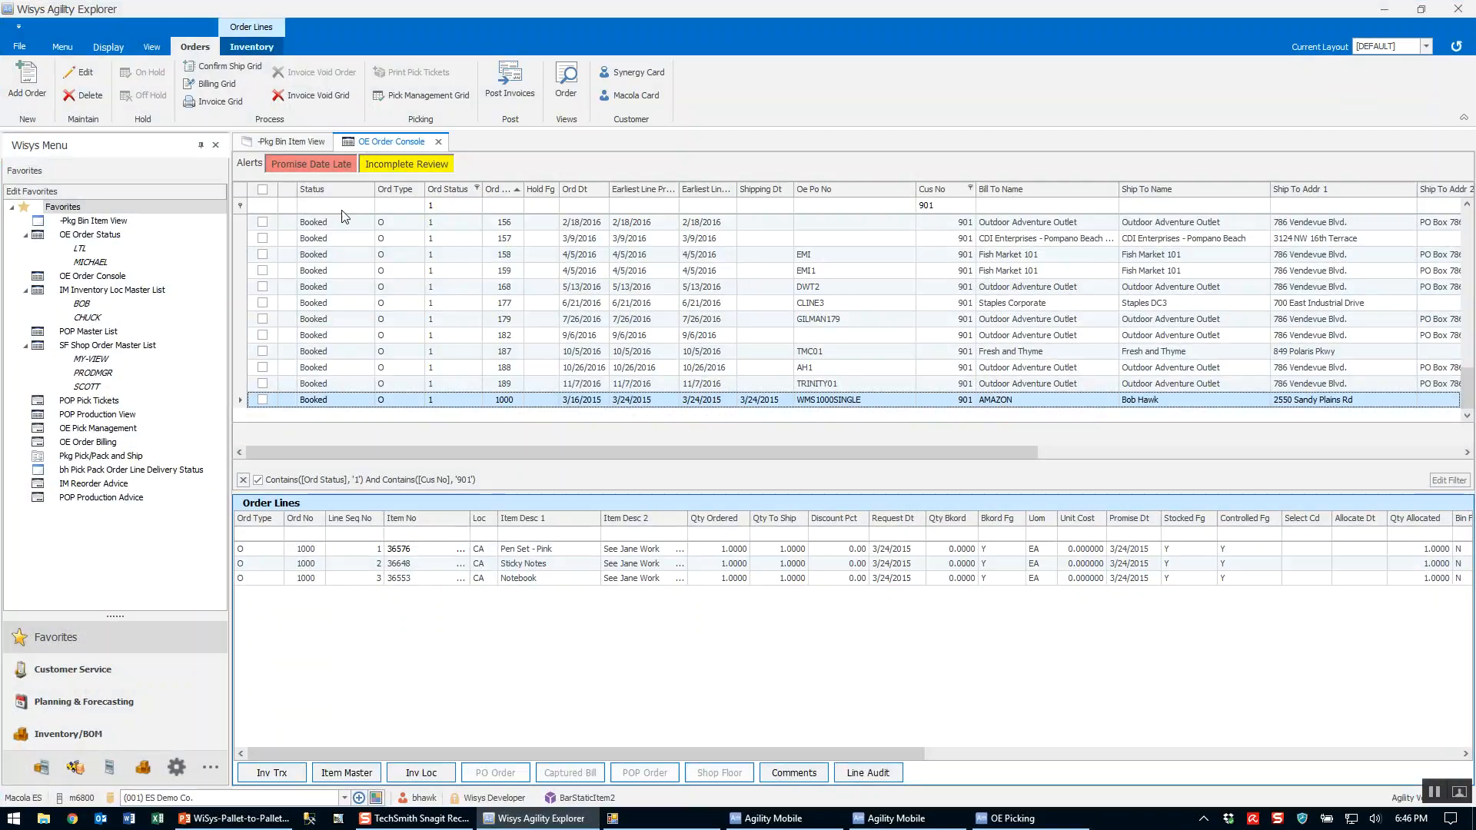
double_click(97, 457)
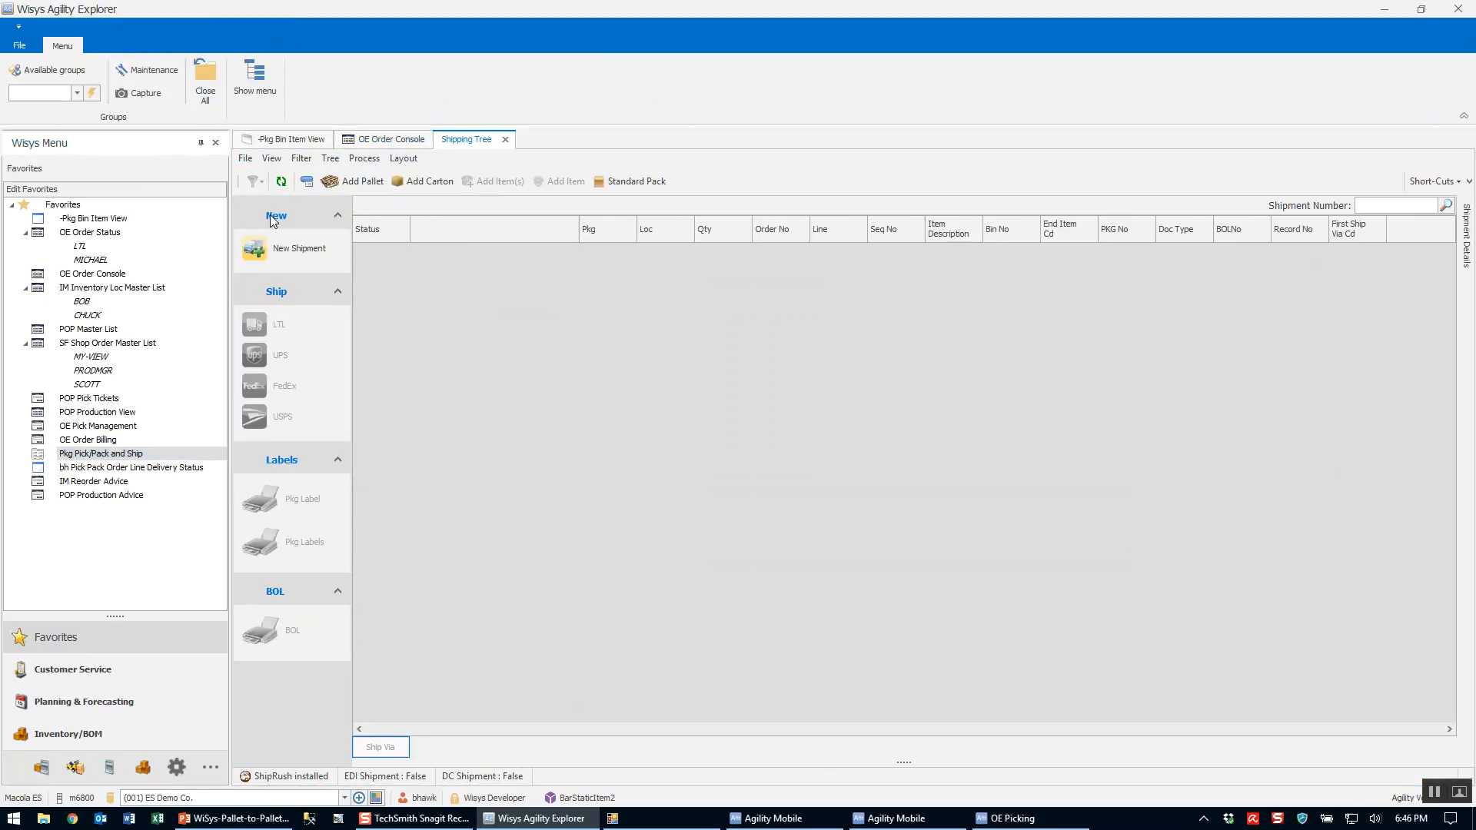
left_click(201, 142)
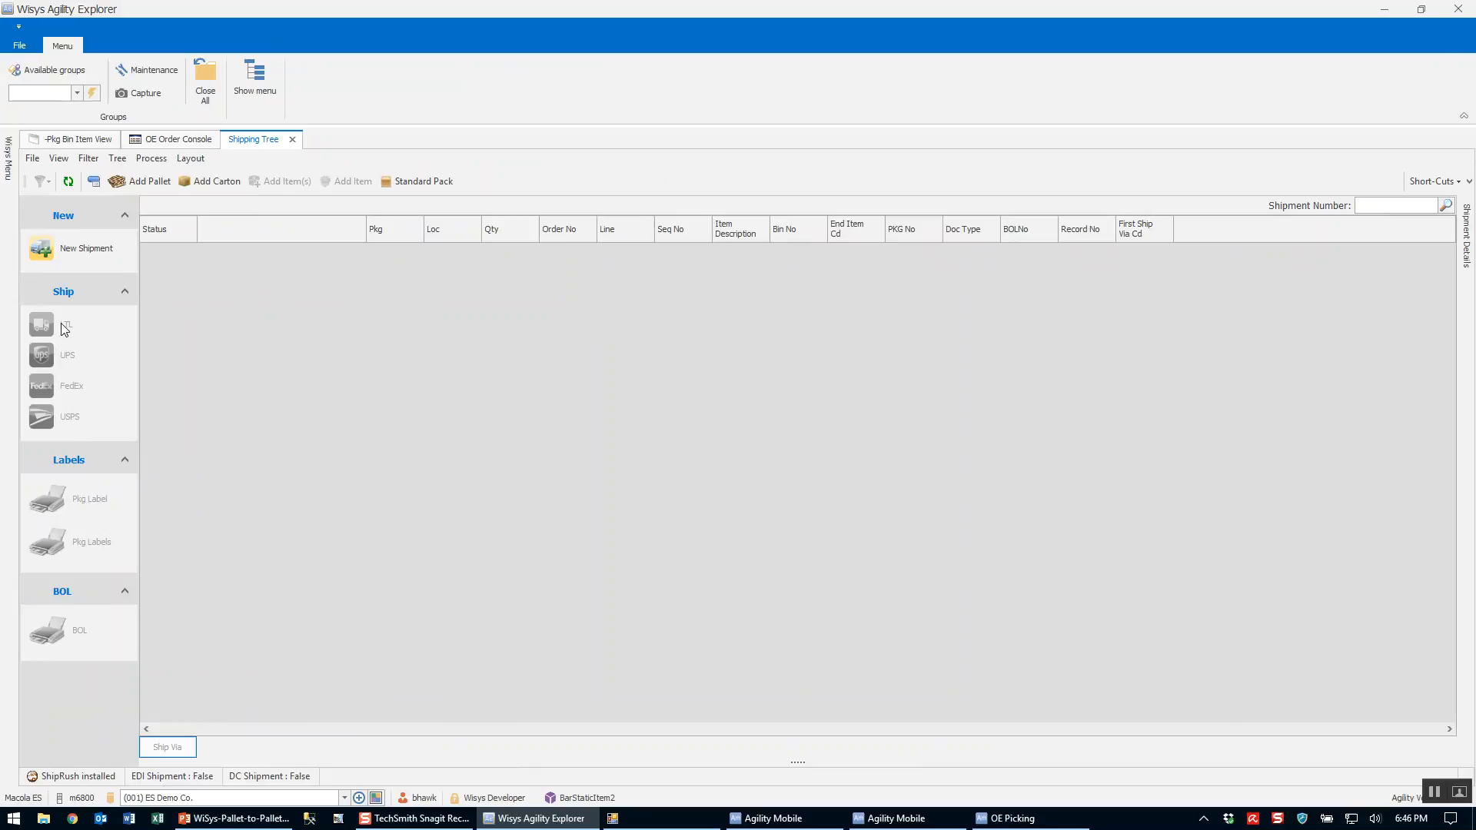
left_click(1012, 821)
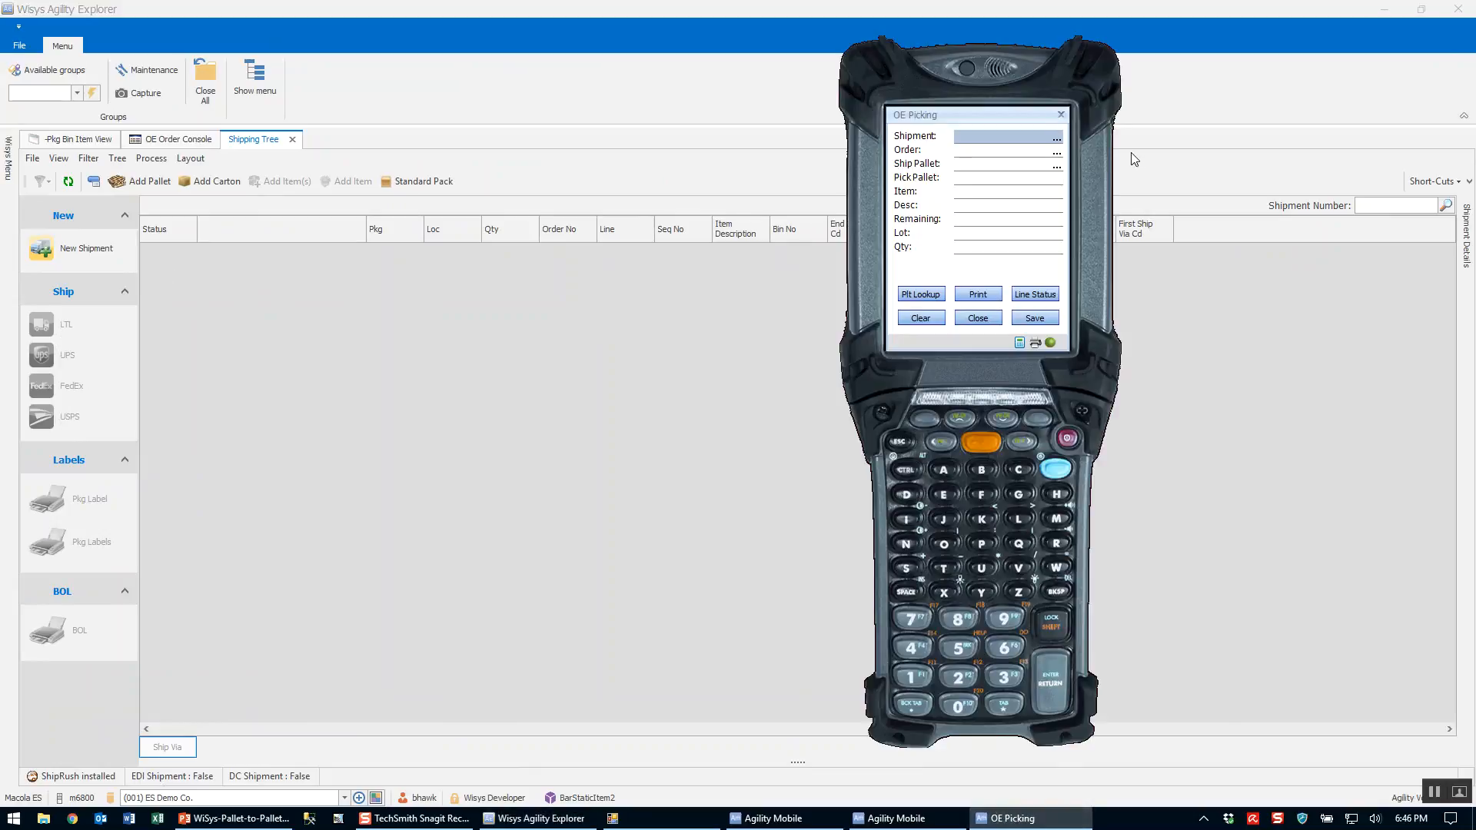
Set up picking with a new shipment, the order number from the pick ticket, and a new ship pallet
key("Return")
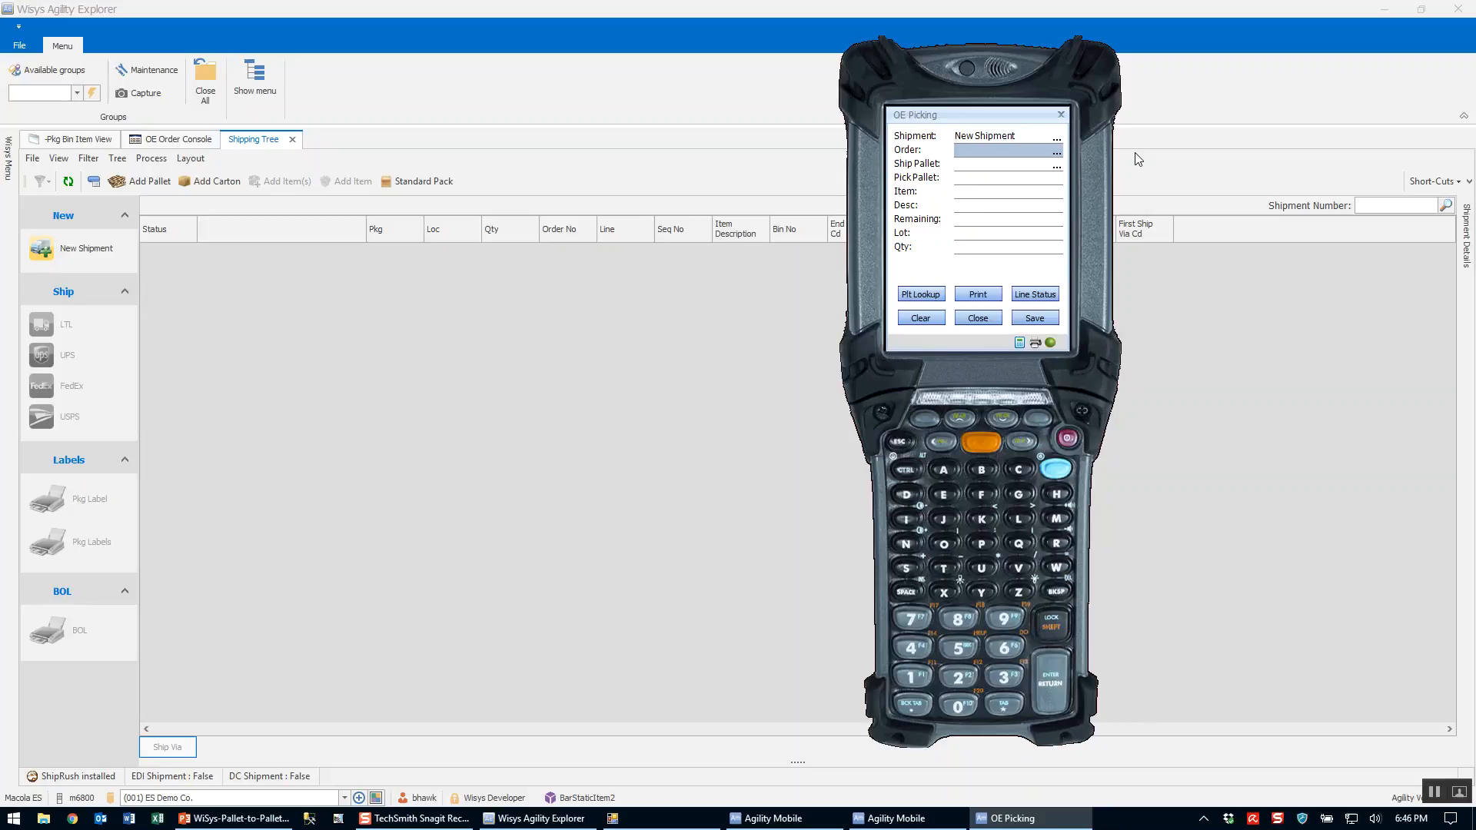
type("190")
key("Return")
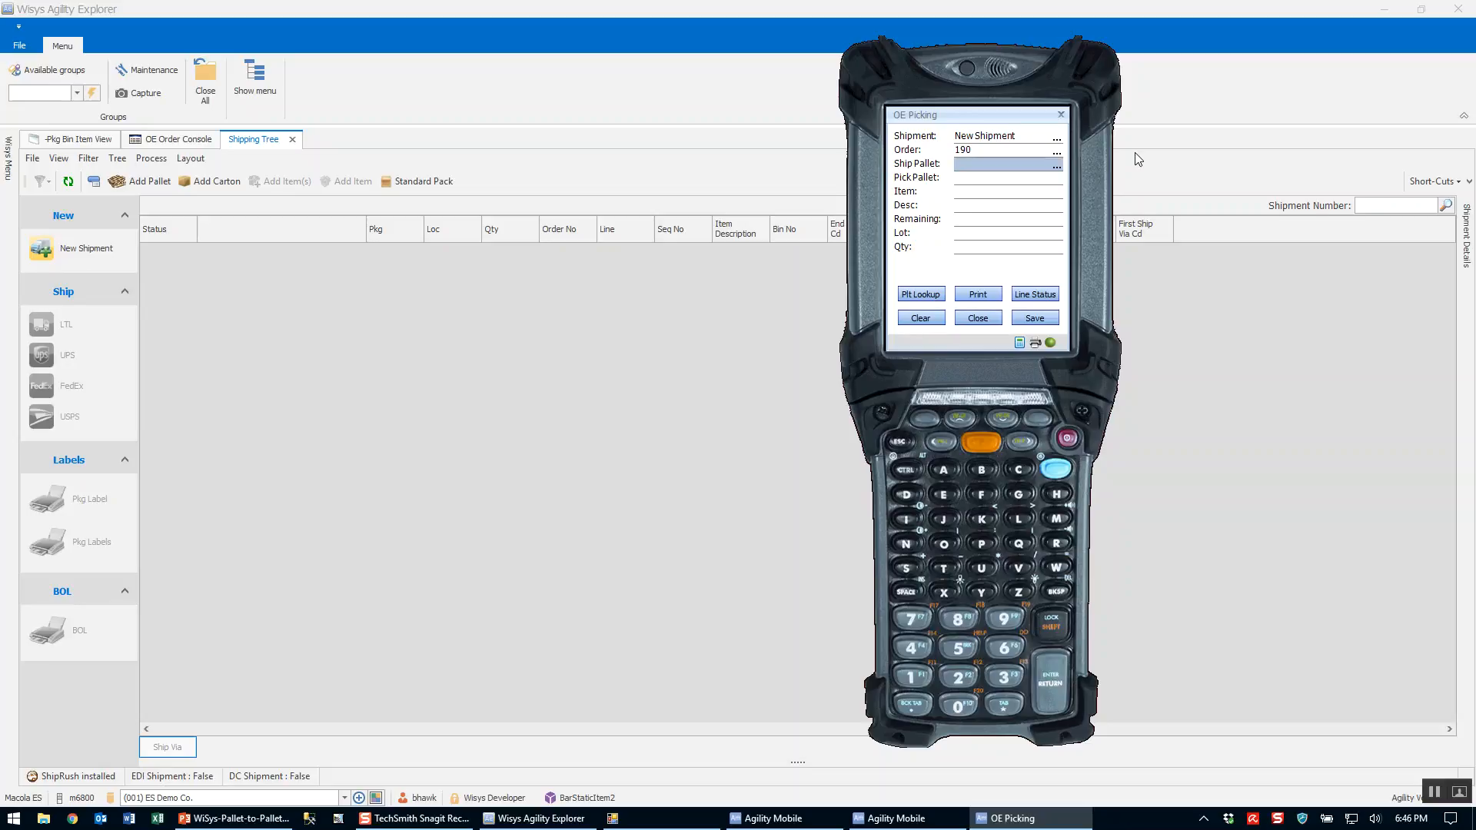
key("Return")
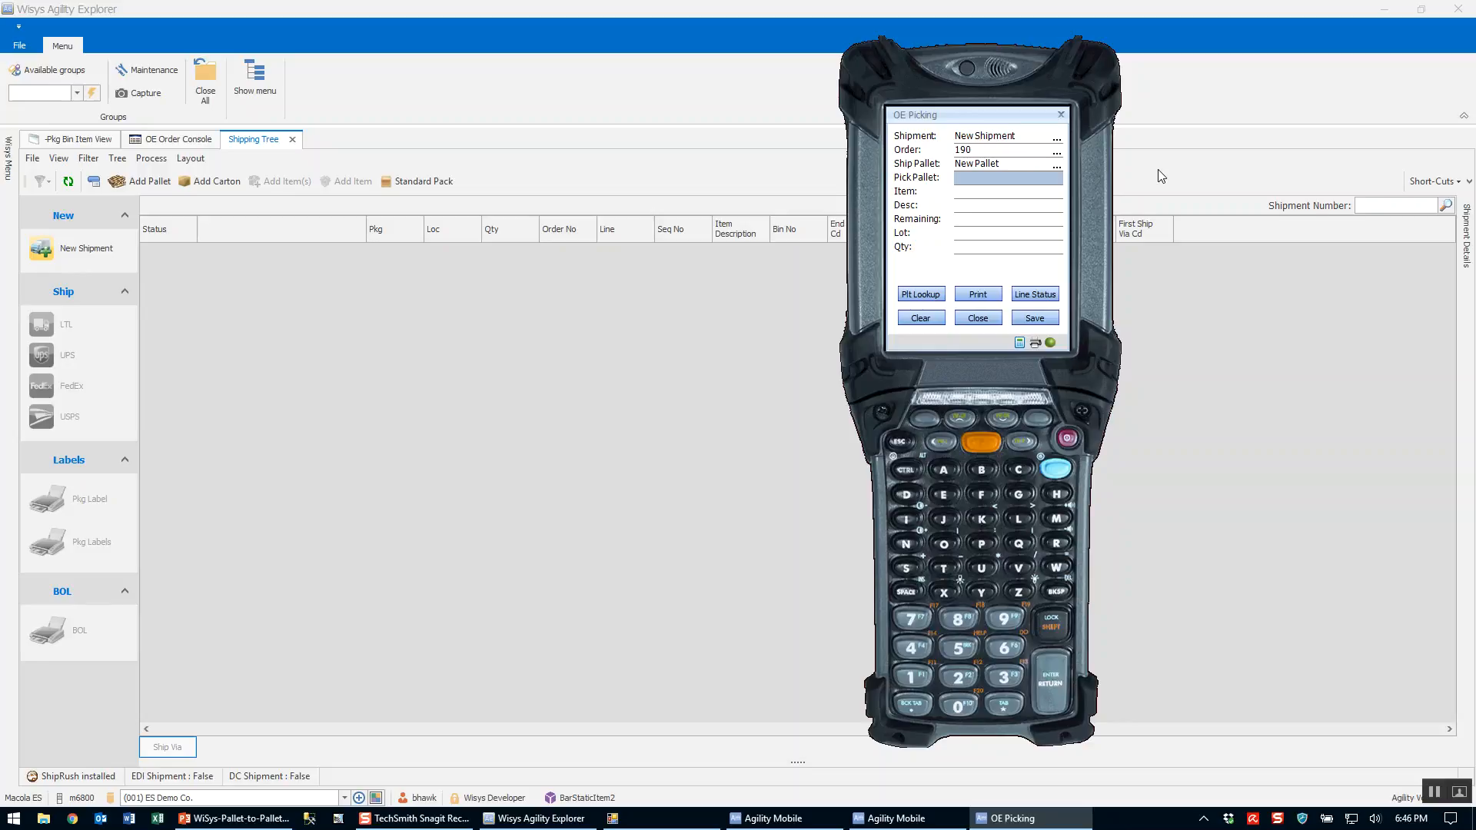
Pick 25 of item 1994-1 from pick pallet 50 onto the new ship pallet
type("50")
key("Return")
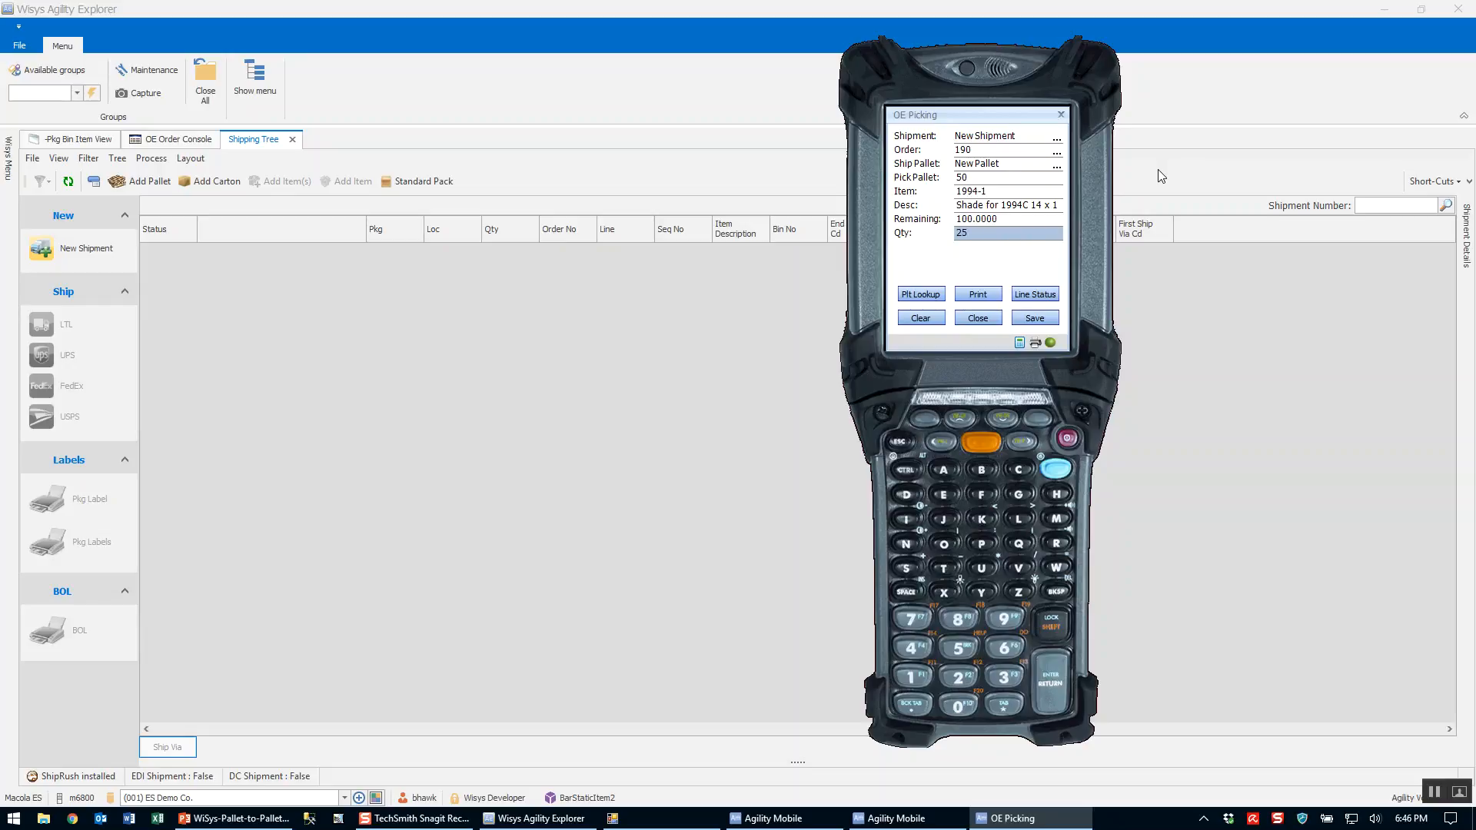
key("Return")
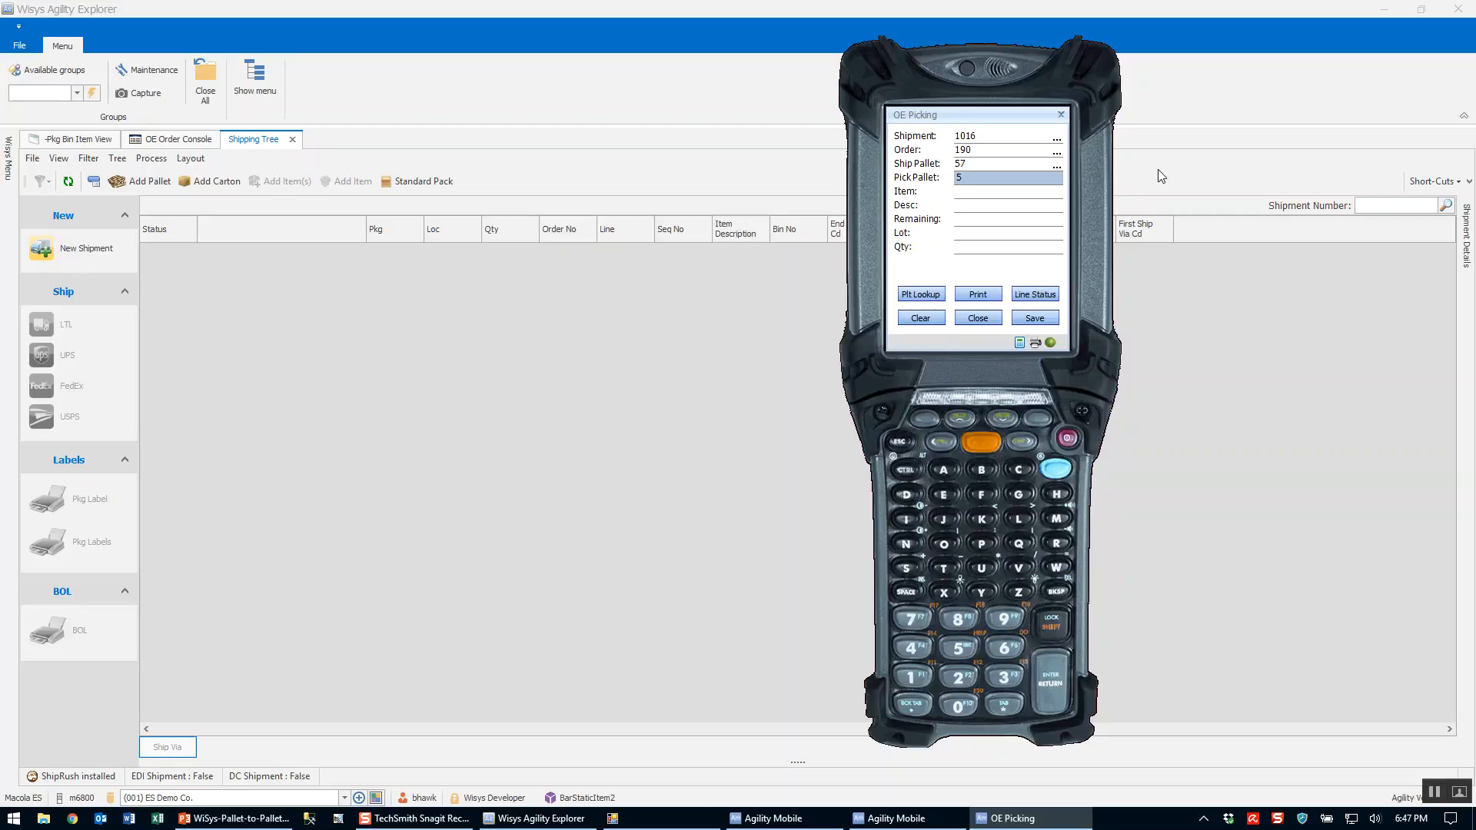
Pick 25 of item 1994-2 from pick pallet 53 onto the same ship pallet
type("53")
key("Return")
type("25")
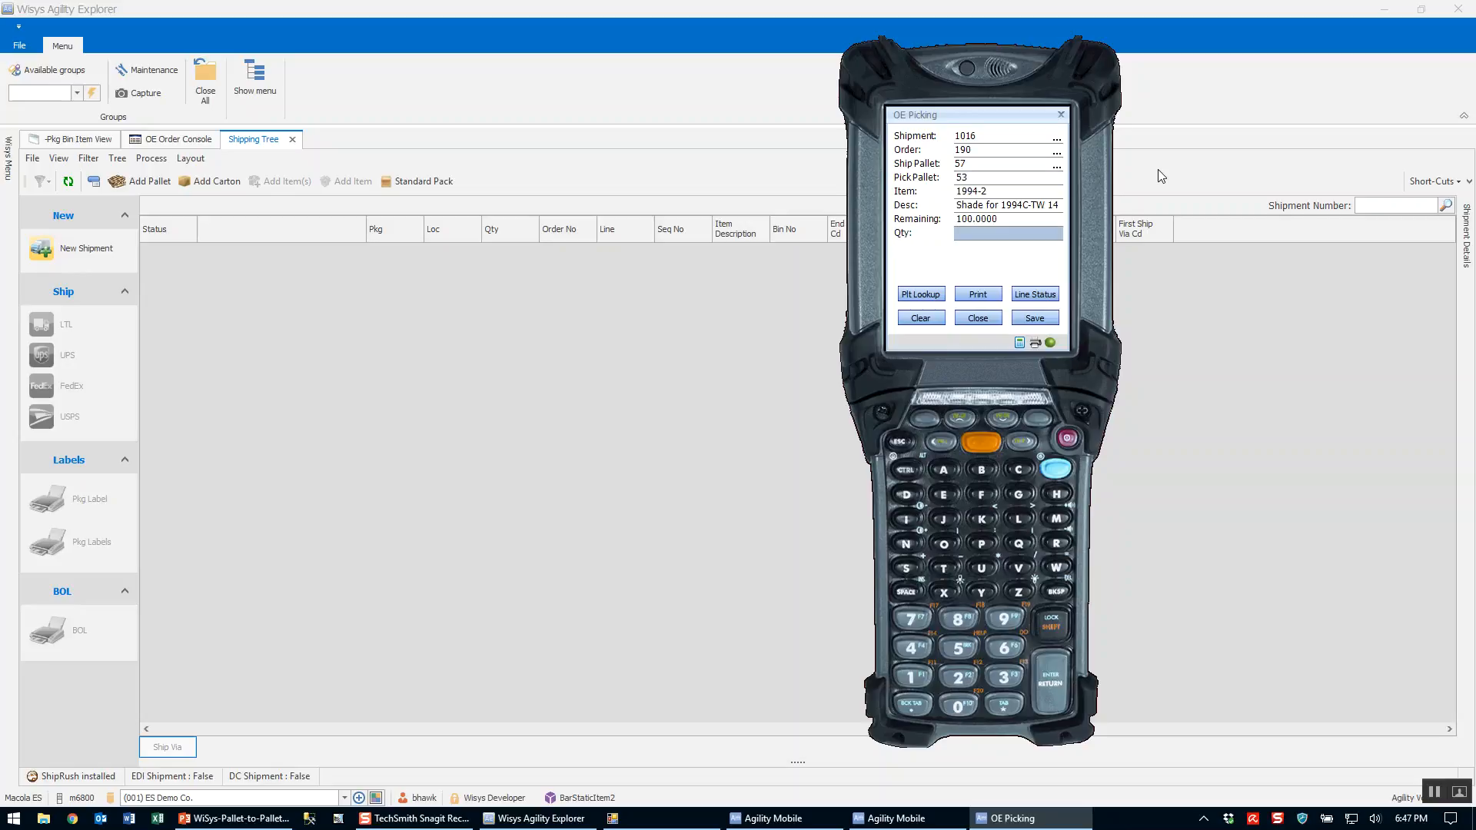
key("Return")
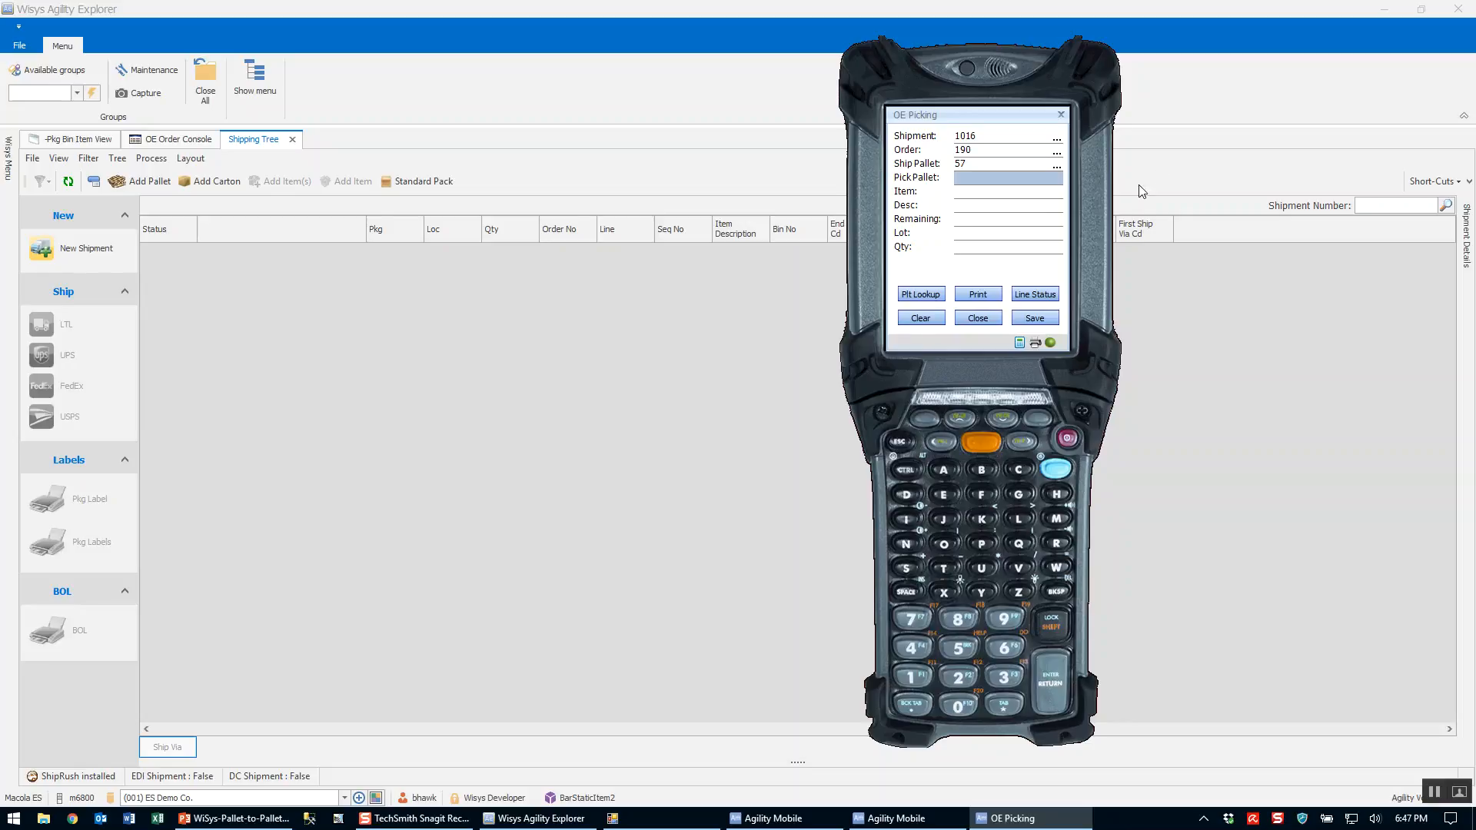
Print the first ship pallet's label on the GX420d 4x3 printer
left_click(991, 295)
left_click(992, 296)
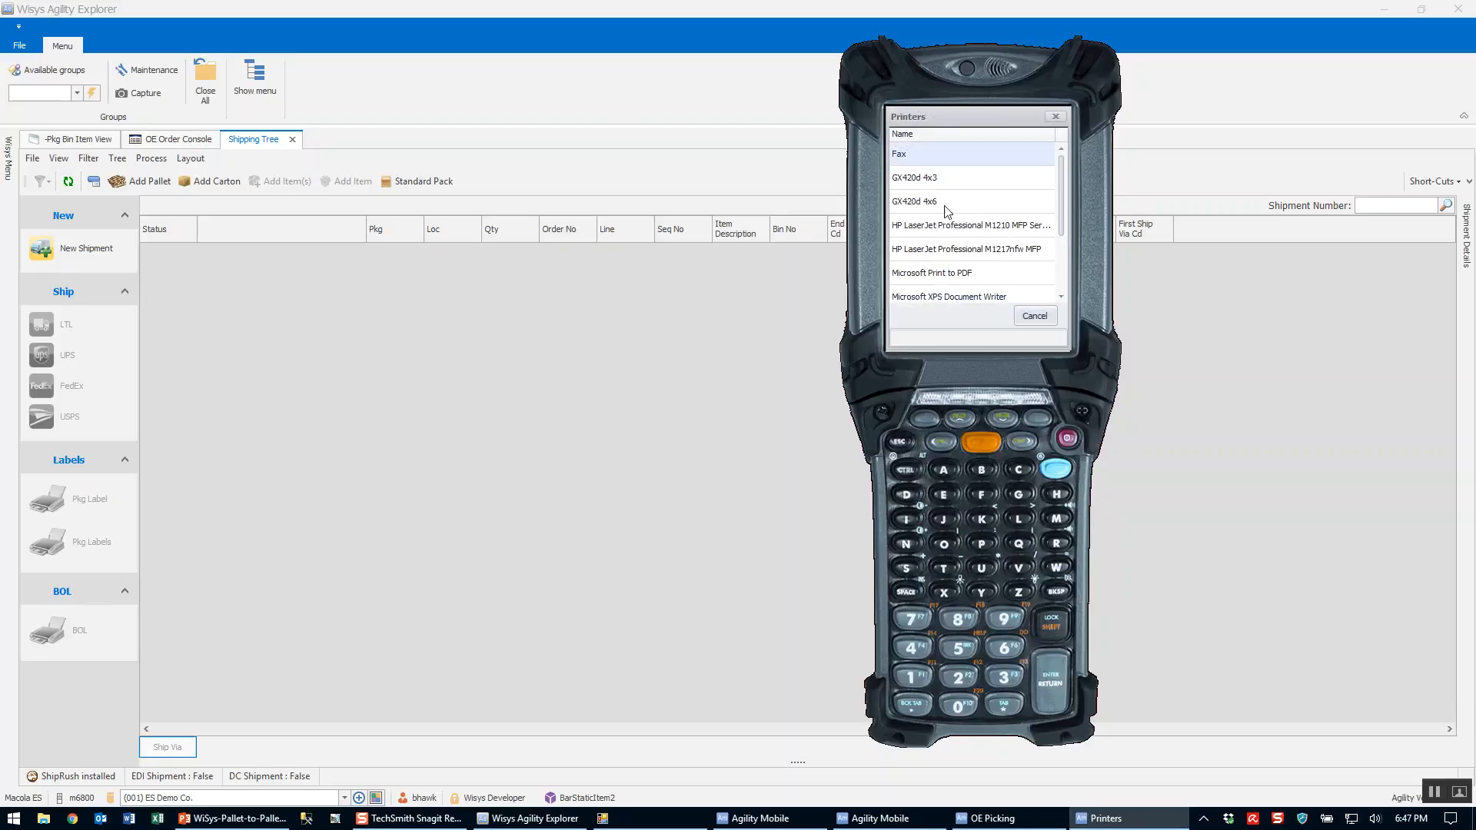
left_click(933, 186)
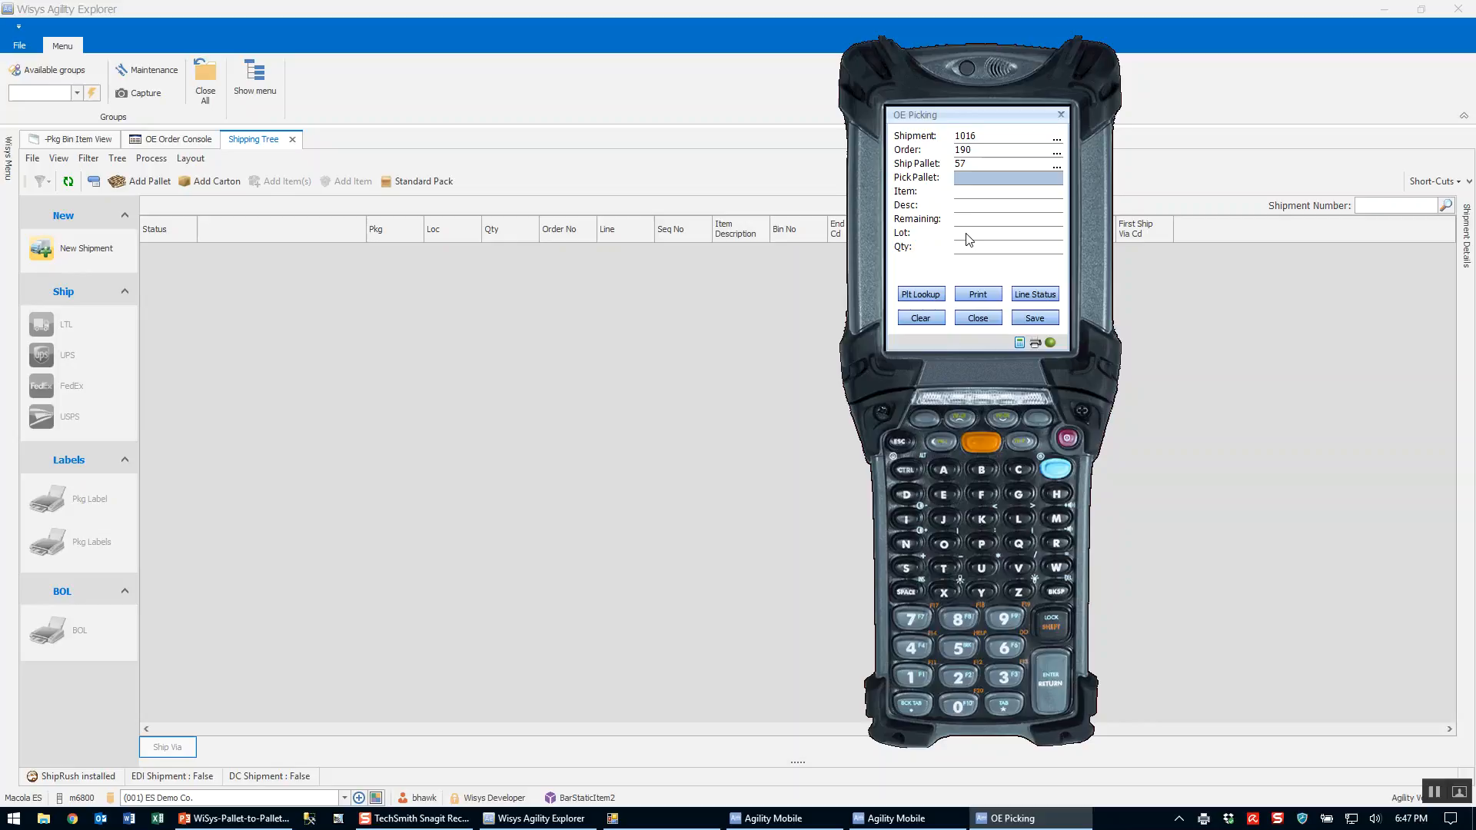
Clear the ship pallet, start another new one in the same shipment, and pick 25 of item 1994-1 from pick pallet 50
left_click(918, 319)
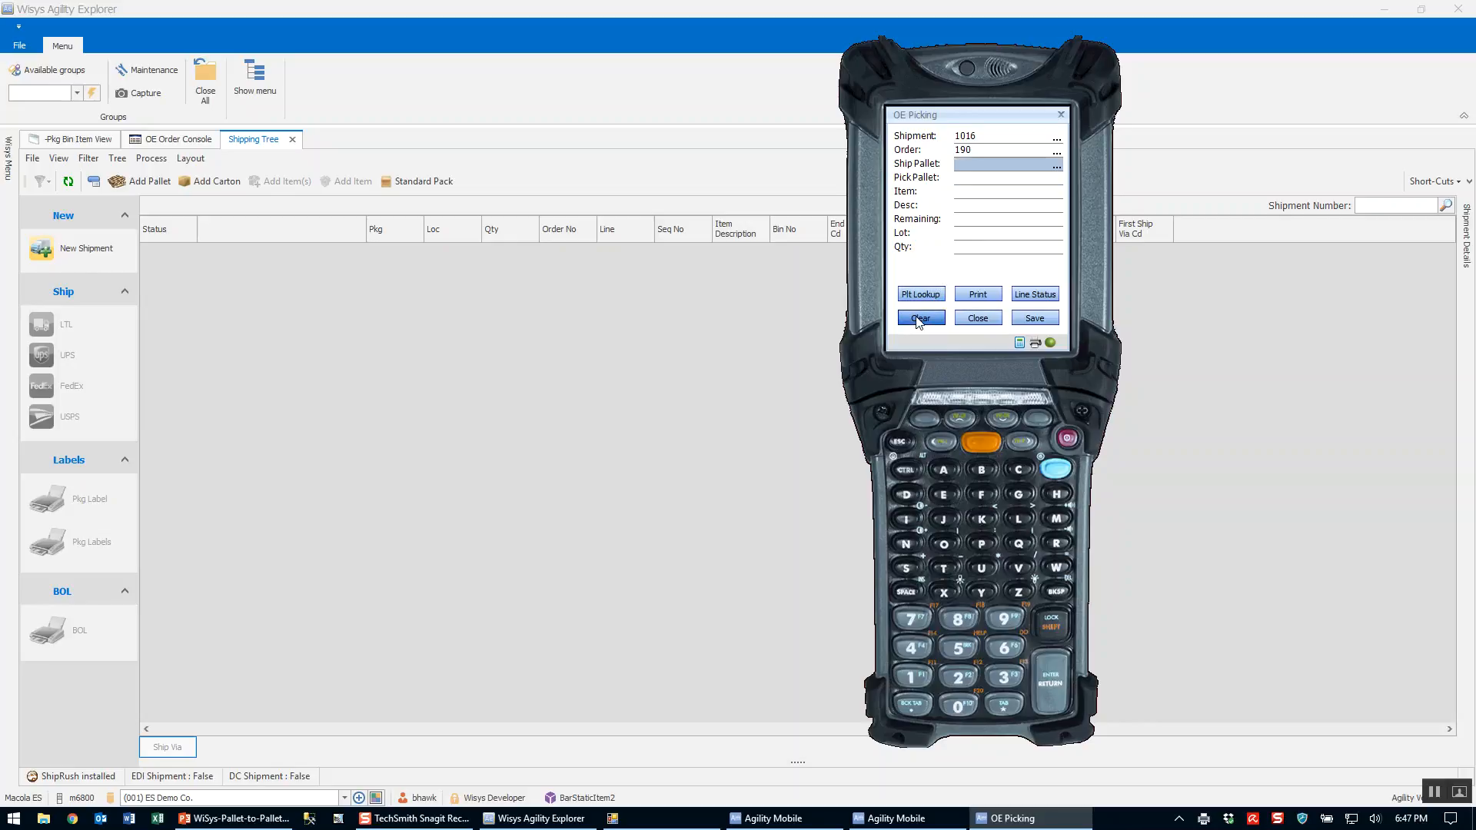
key("Return")
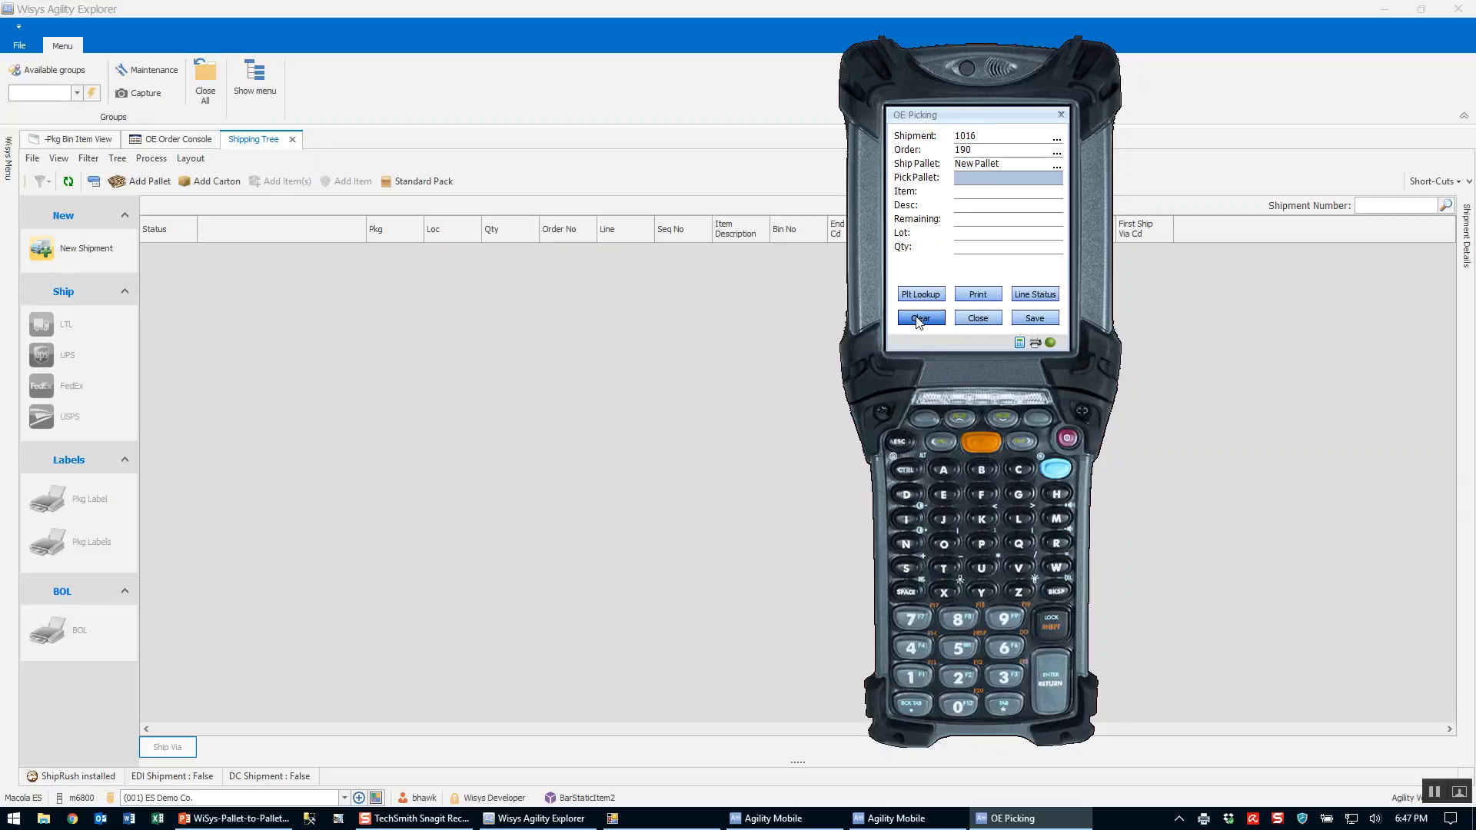
type("50")
key("Return")
type("25")
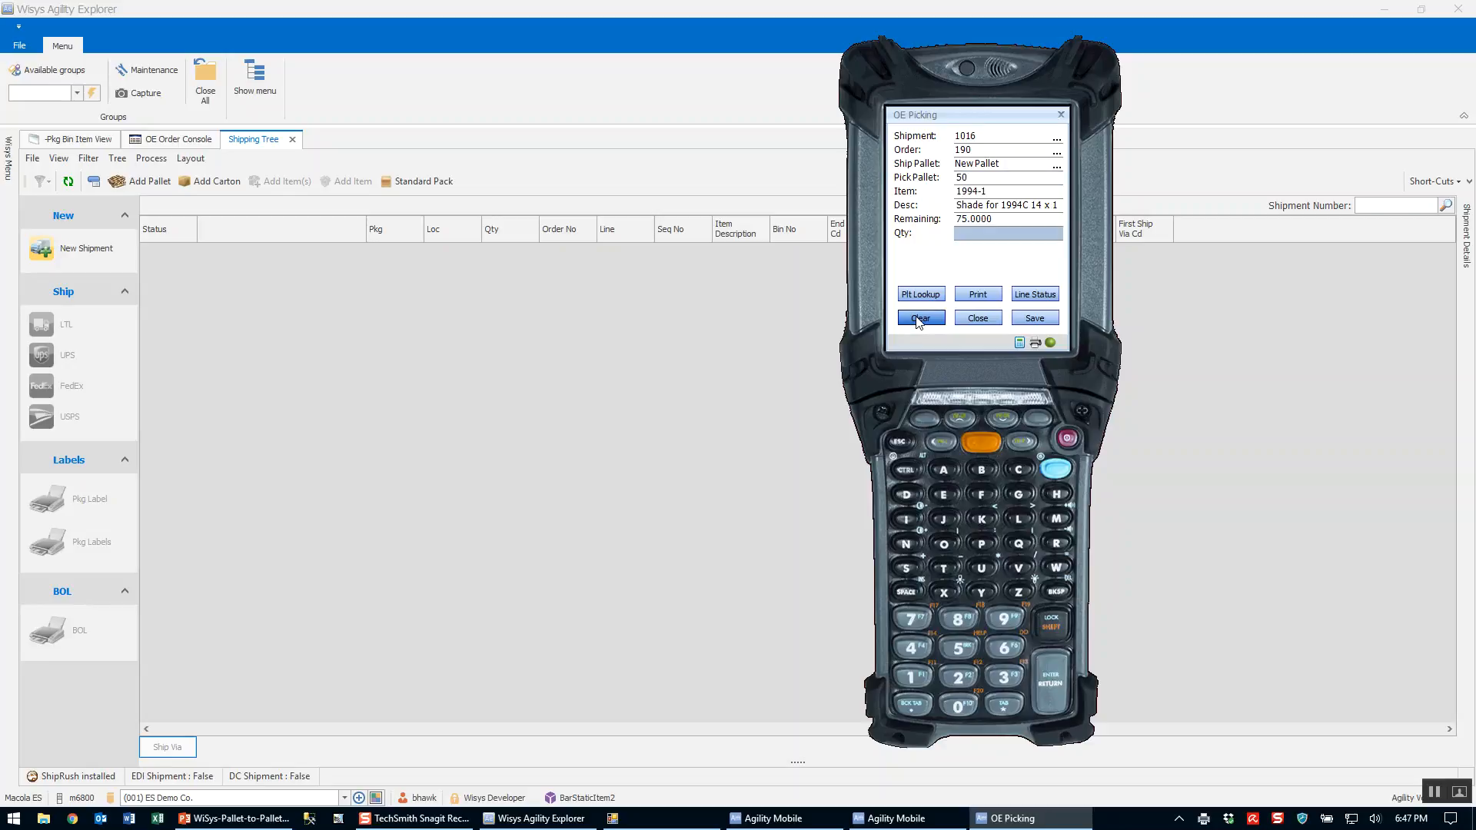
key("Return")
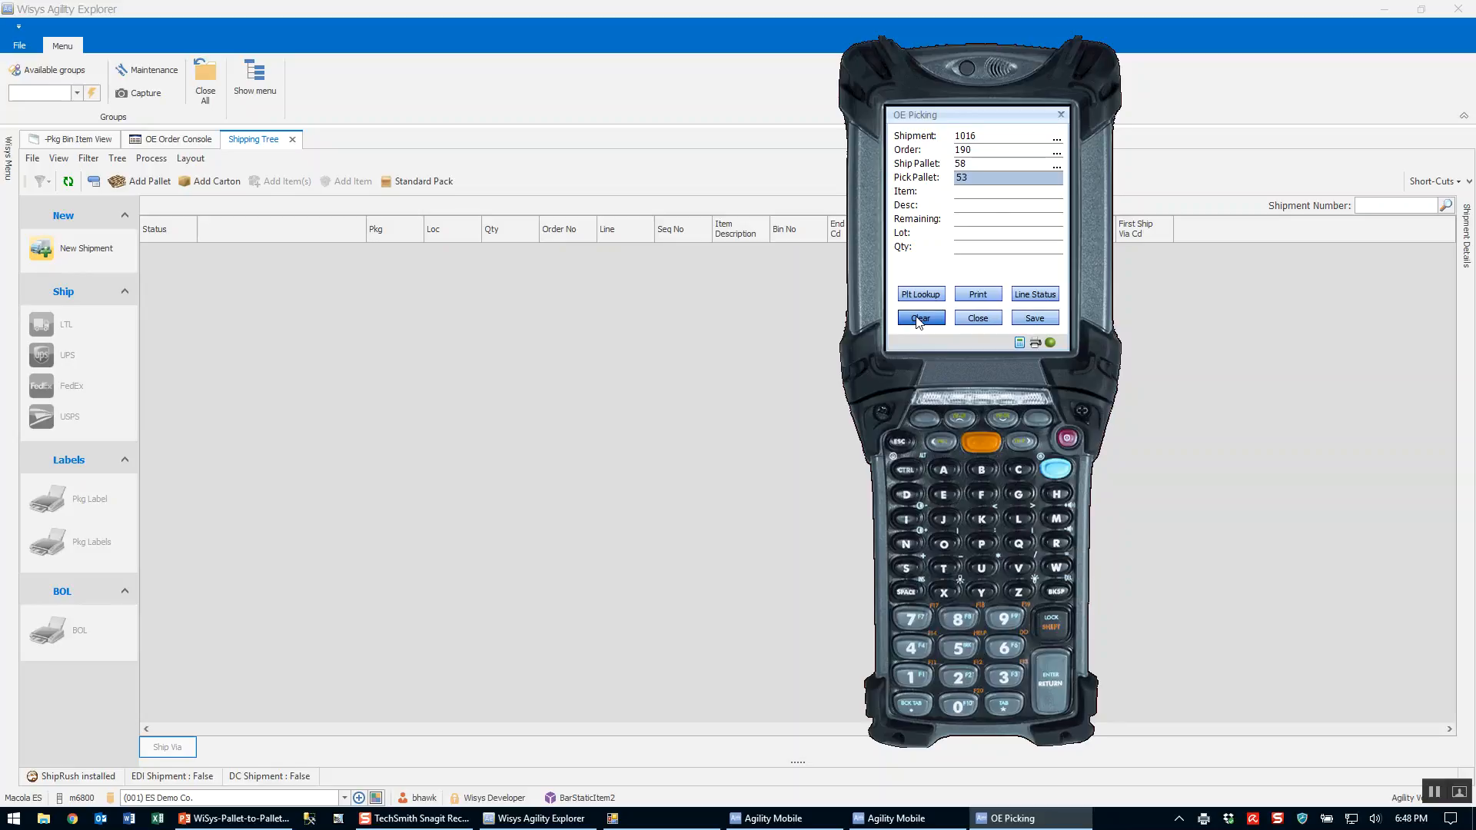
Pick item 1994-2 from pick pallet 53 onto the second ship pallet
type("53")
key("Return")
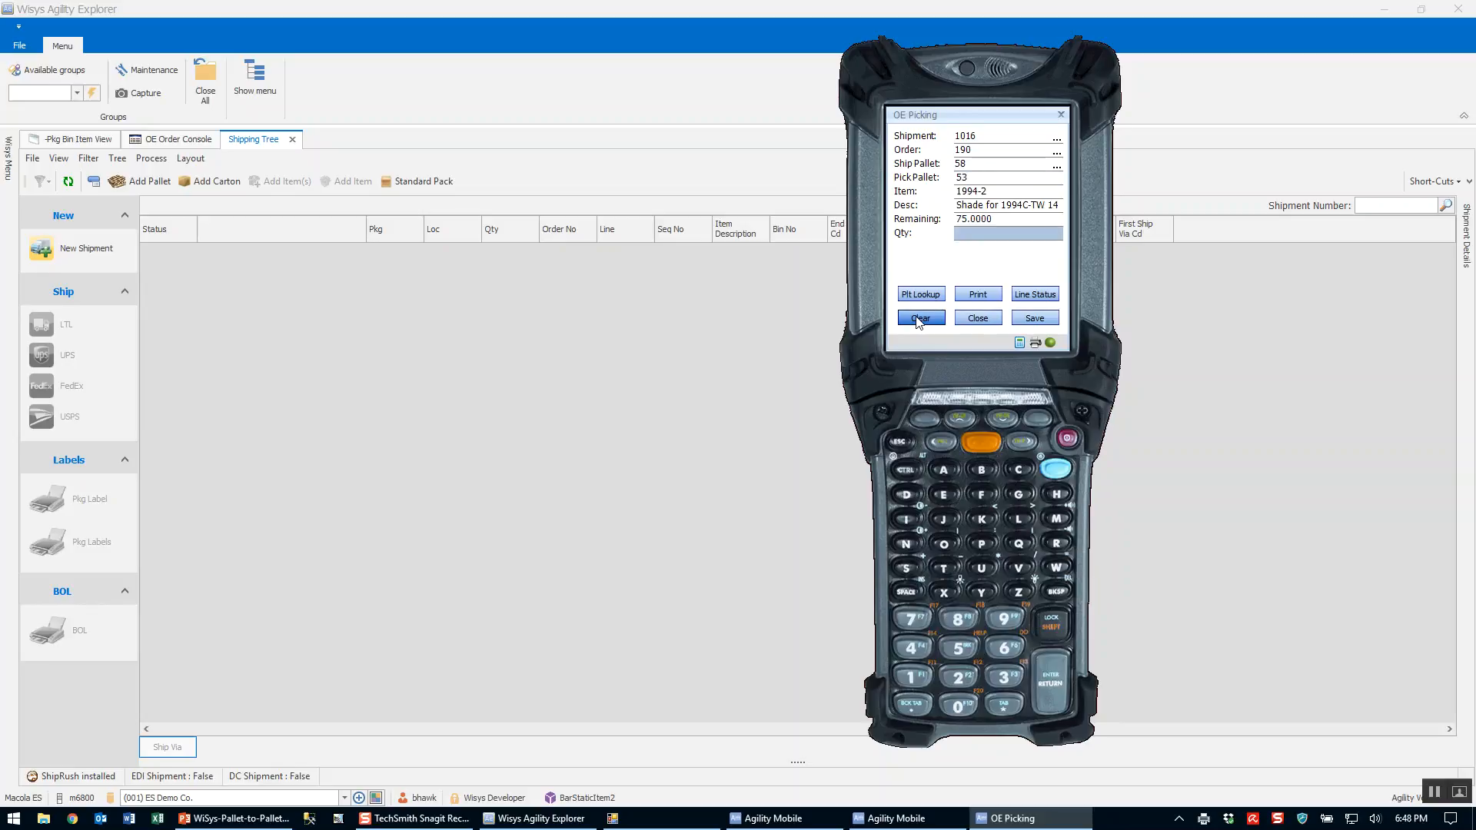
left_click(920, 318)
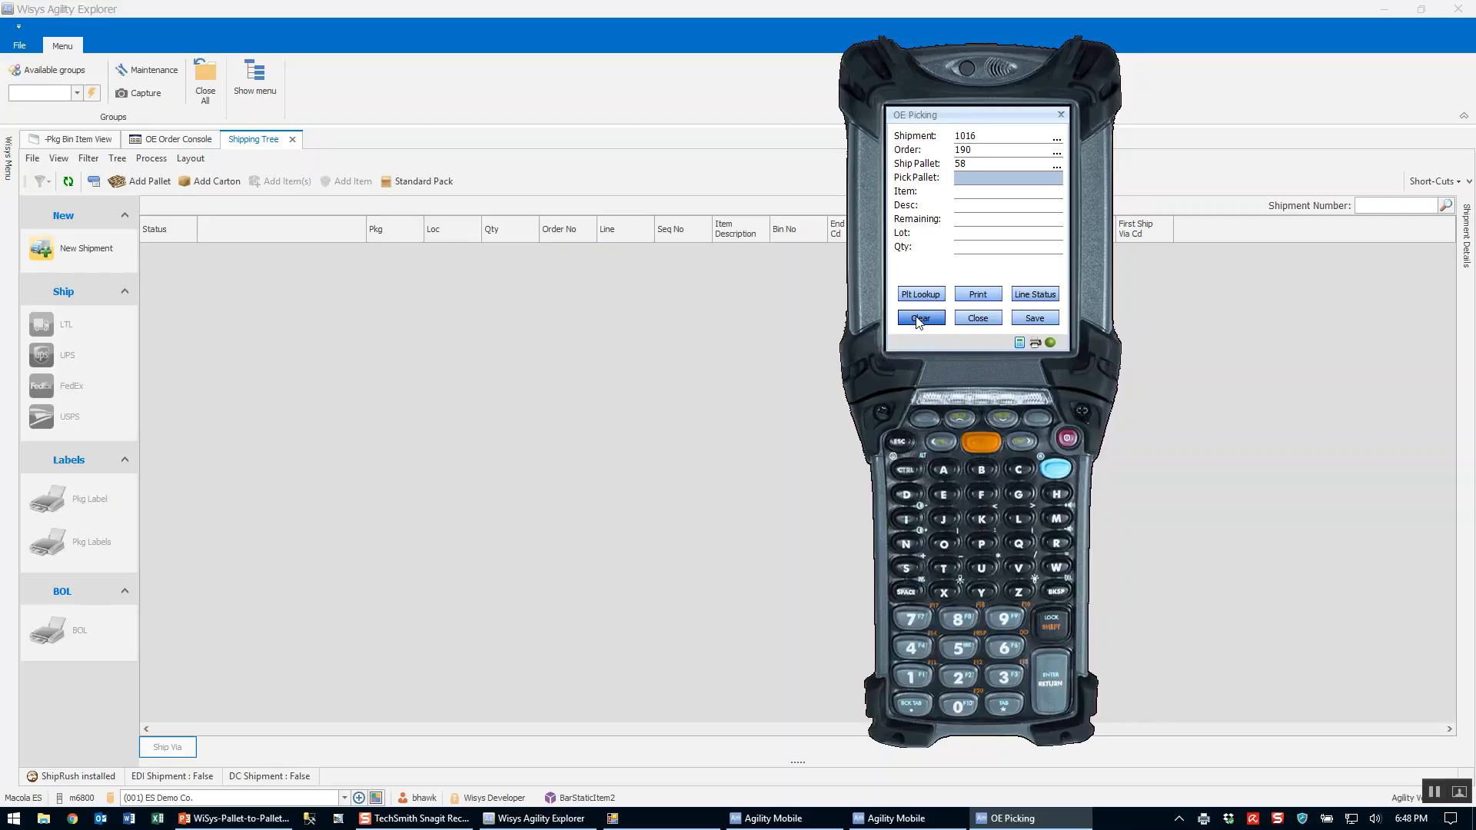
Print the second ship pallet's label on the GX420d 4x6 printer and start another new ship pallet in the same shipment
left_click(989, 294)
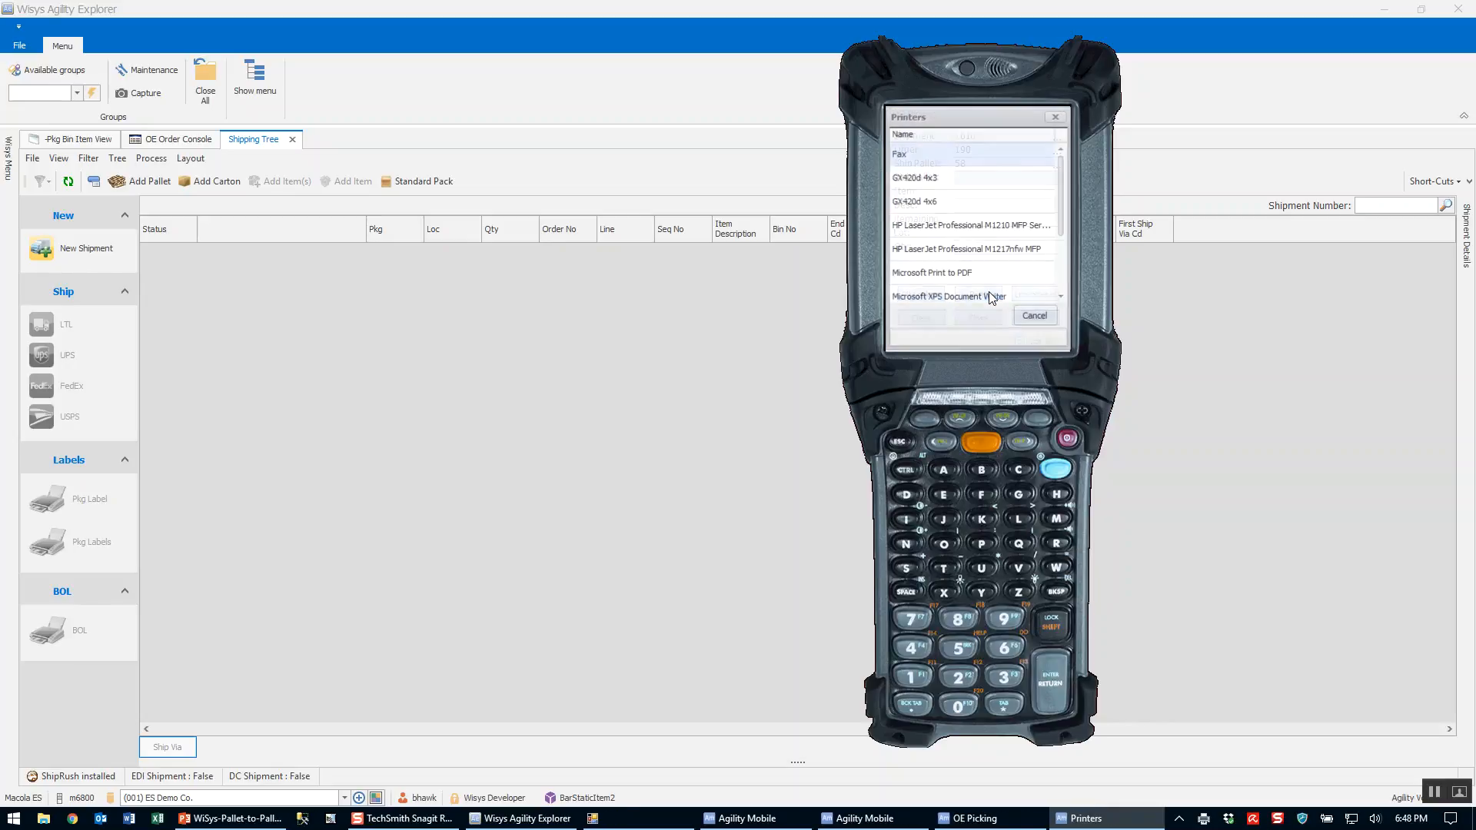
left_click(942, 200)
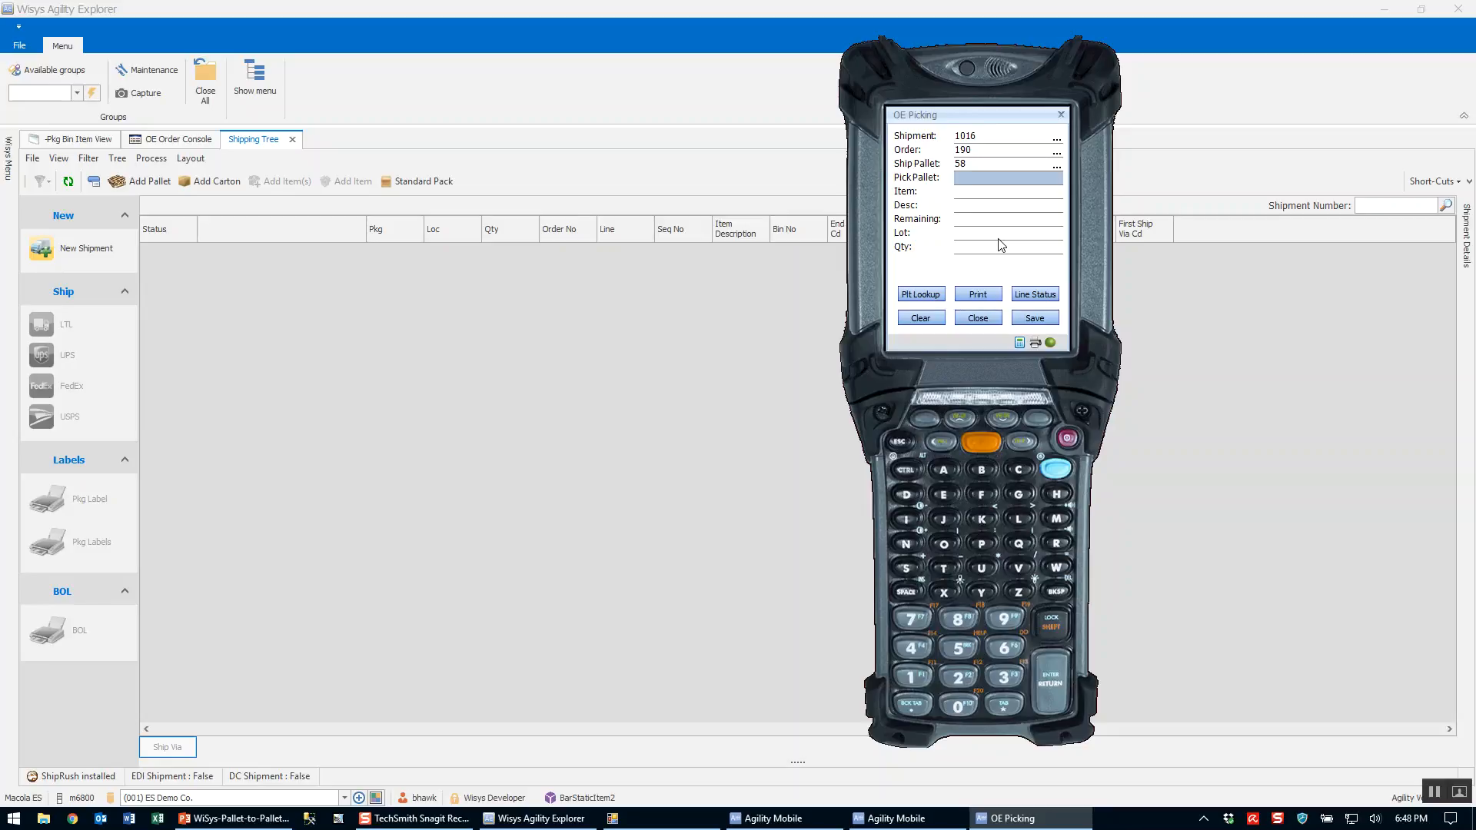
left_click(903, 318)
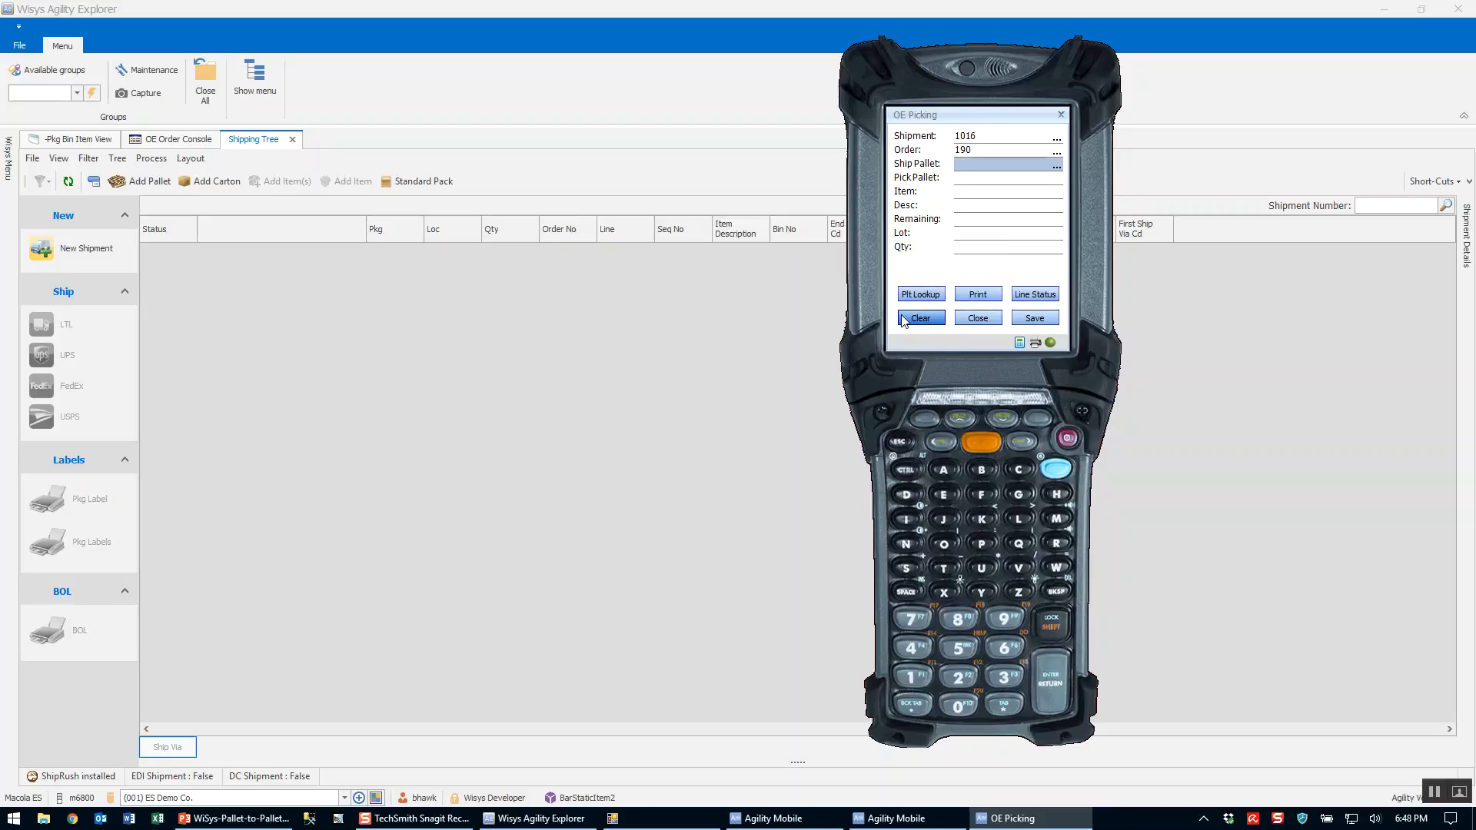
key("Return")
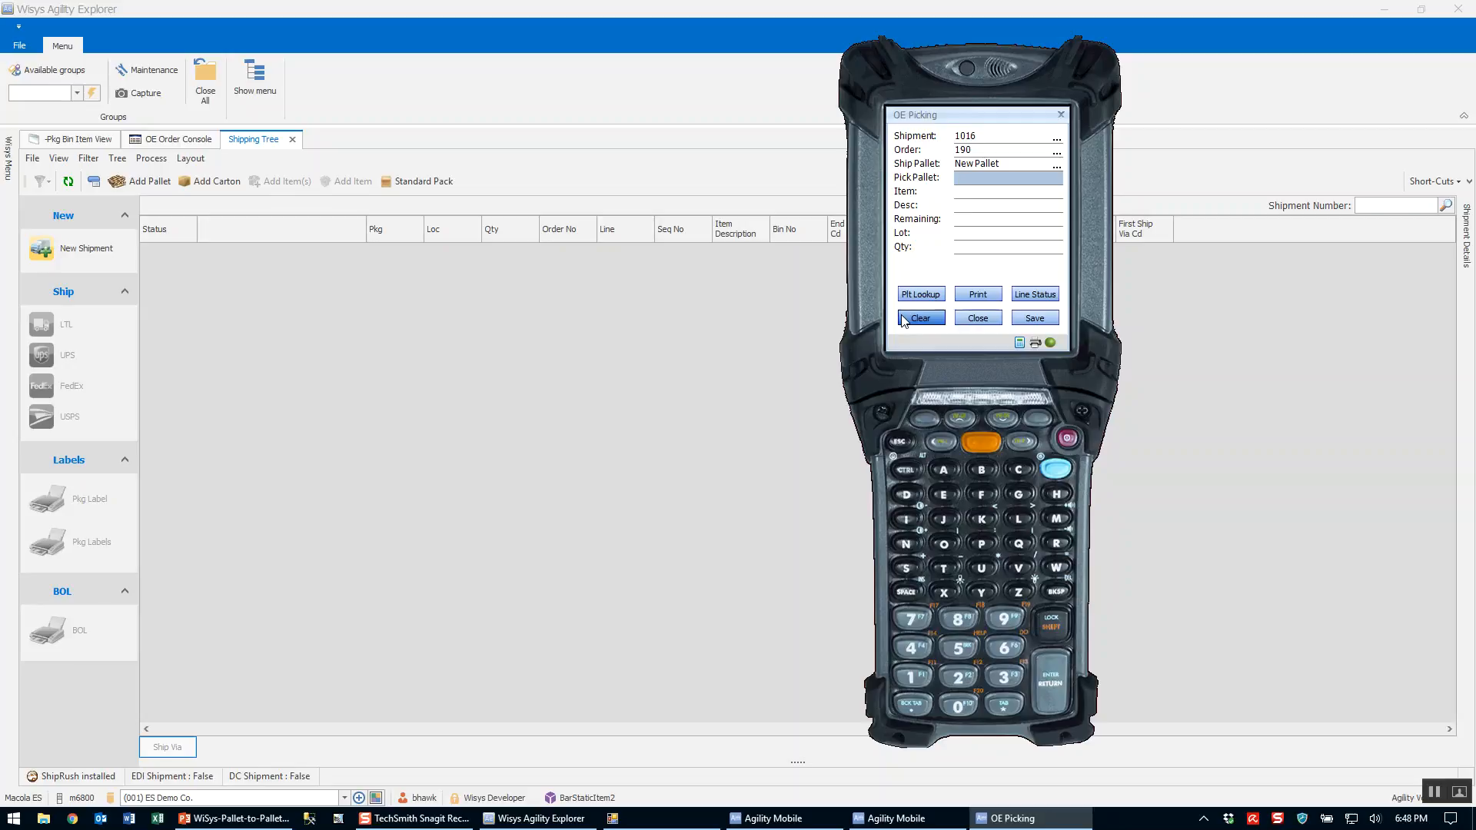
Pick 25 of item 1994-1 from pick pallet 51 and 25 of item 1994-2 from pick pallet 54 onto the third ship pallet
type("51")
key("Return")
type("25")
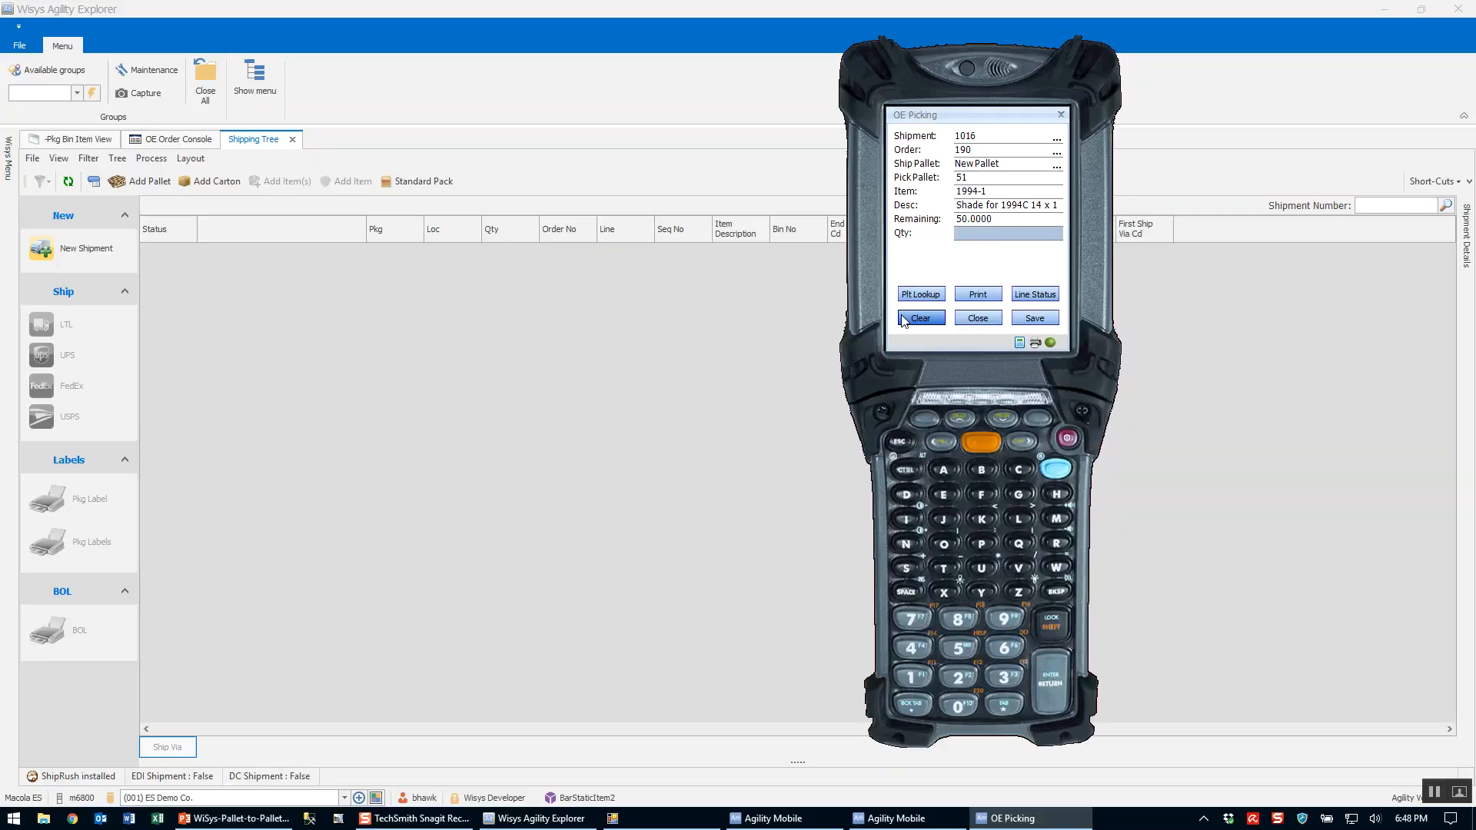
key("Return")
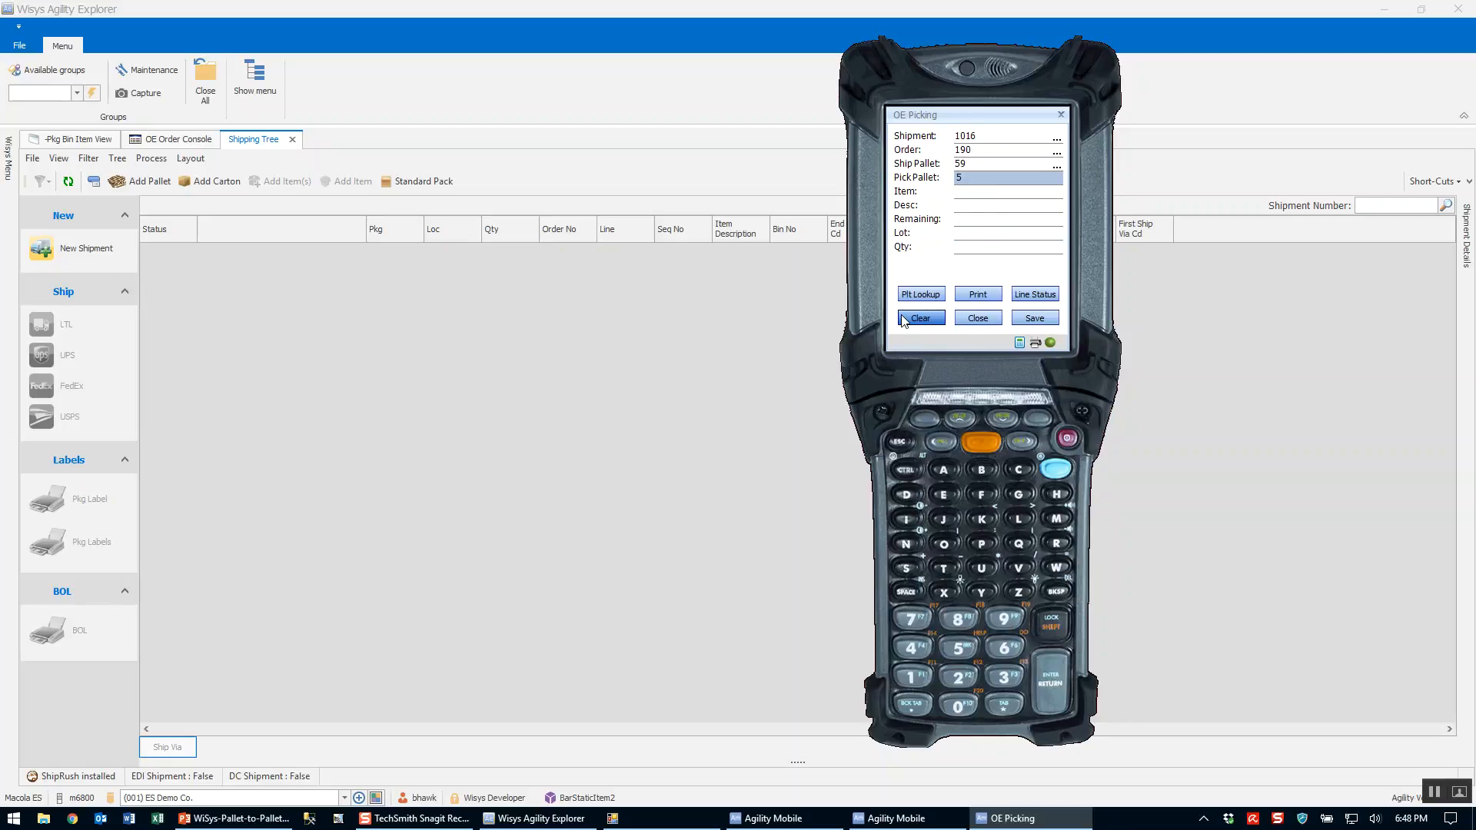
type("54")
key("Return")
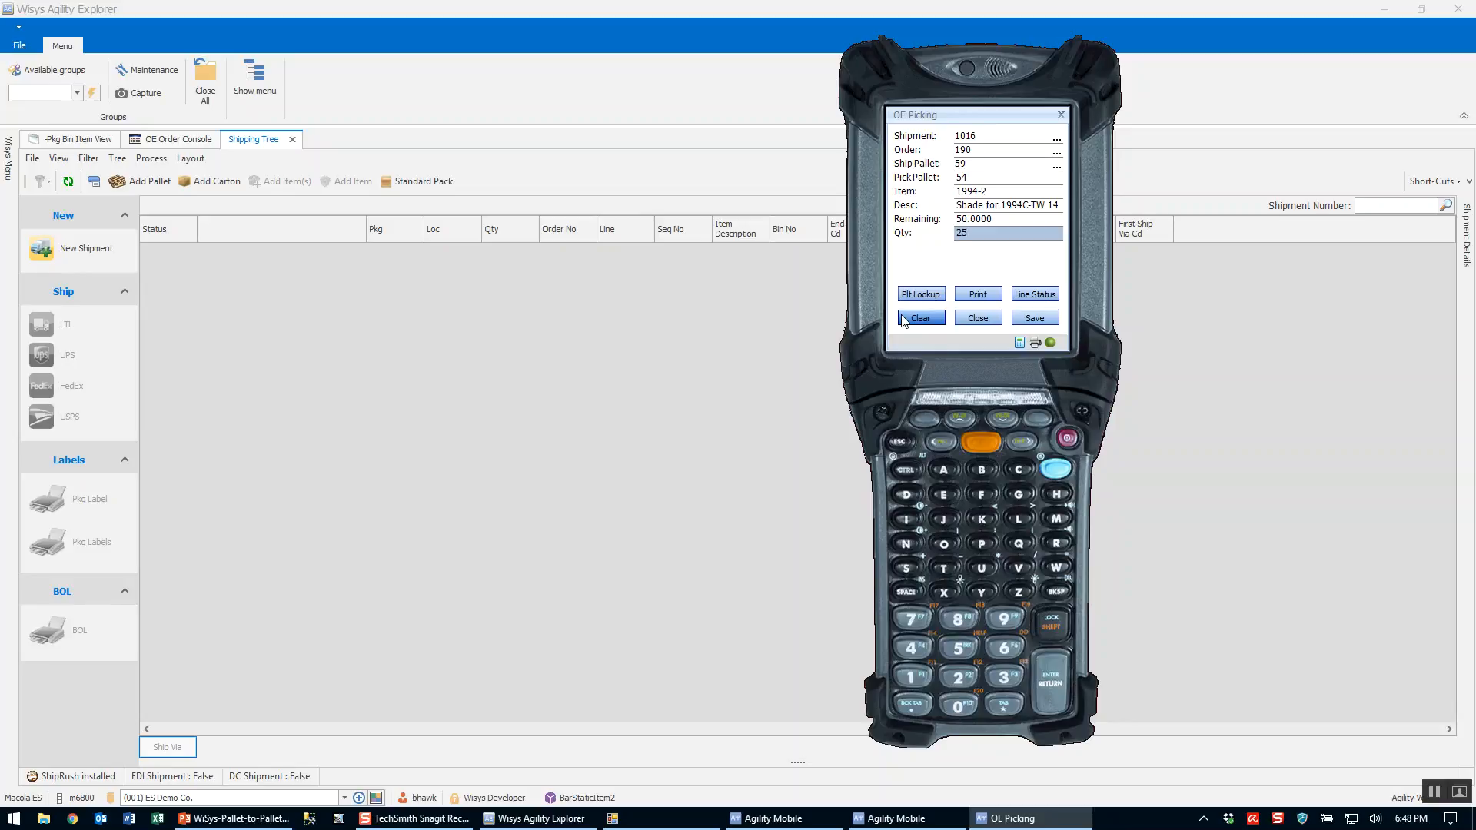
type("25")
key("Return")
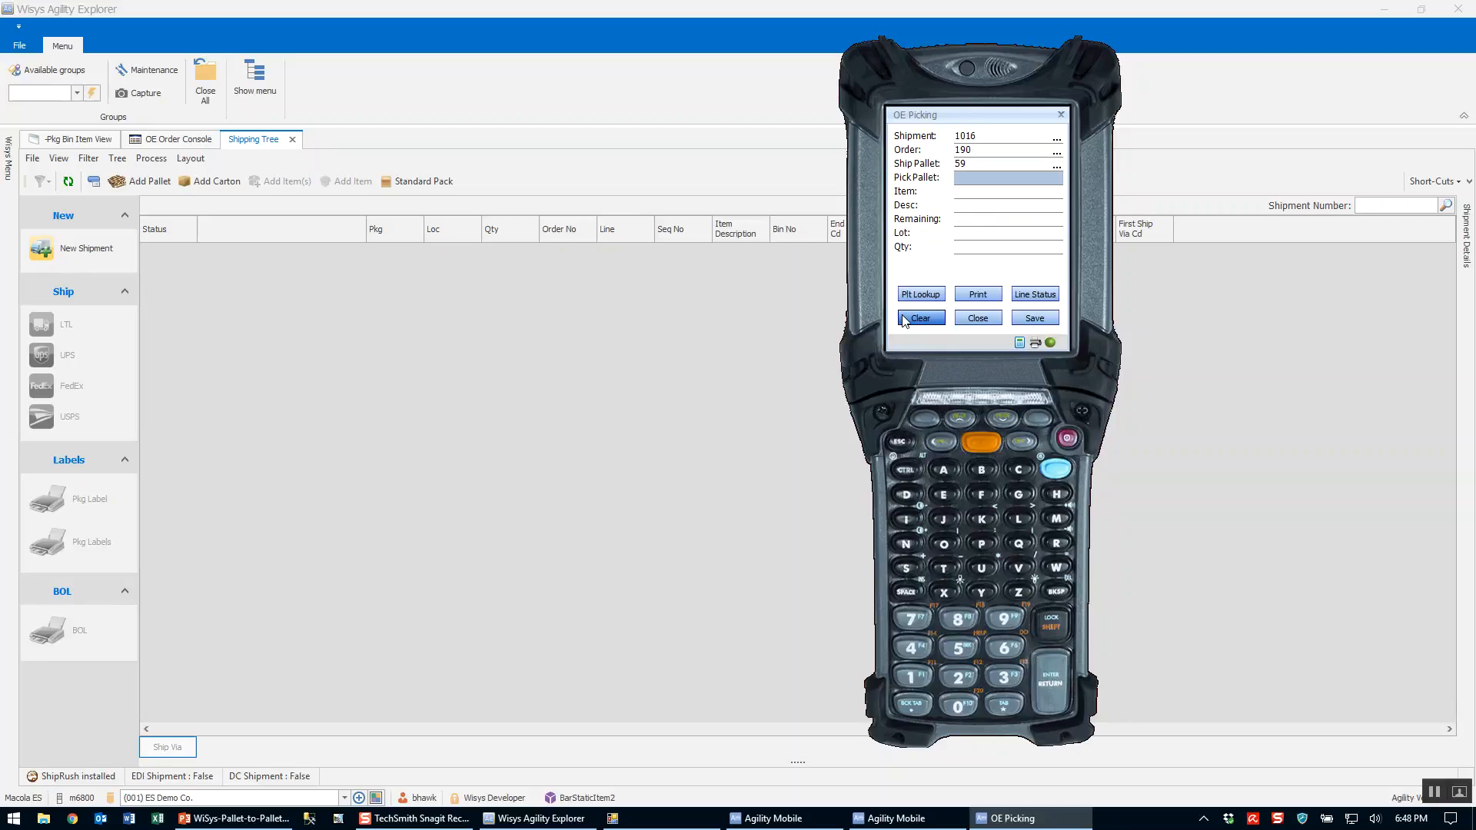
Print the third ship pallet's label on the GX420d 4x6 printer and assign that printer to the pallet shipping label document
left_click(964, 297)
left_click(936, 198)
left_click(1034, 342)
left_click(1049, 150)
left_click(919, 202)
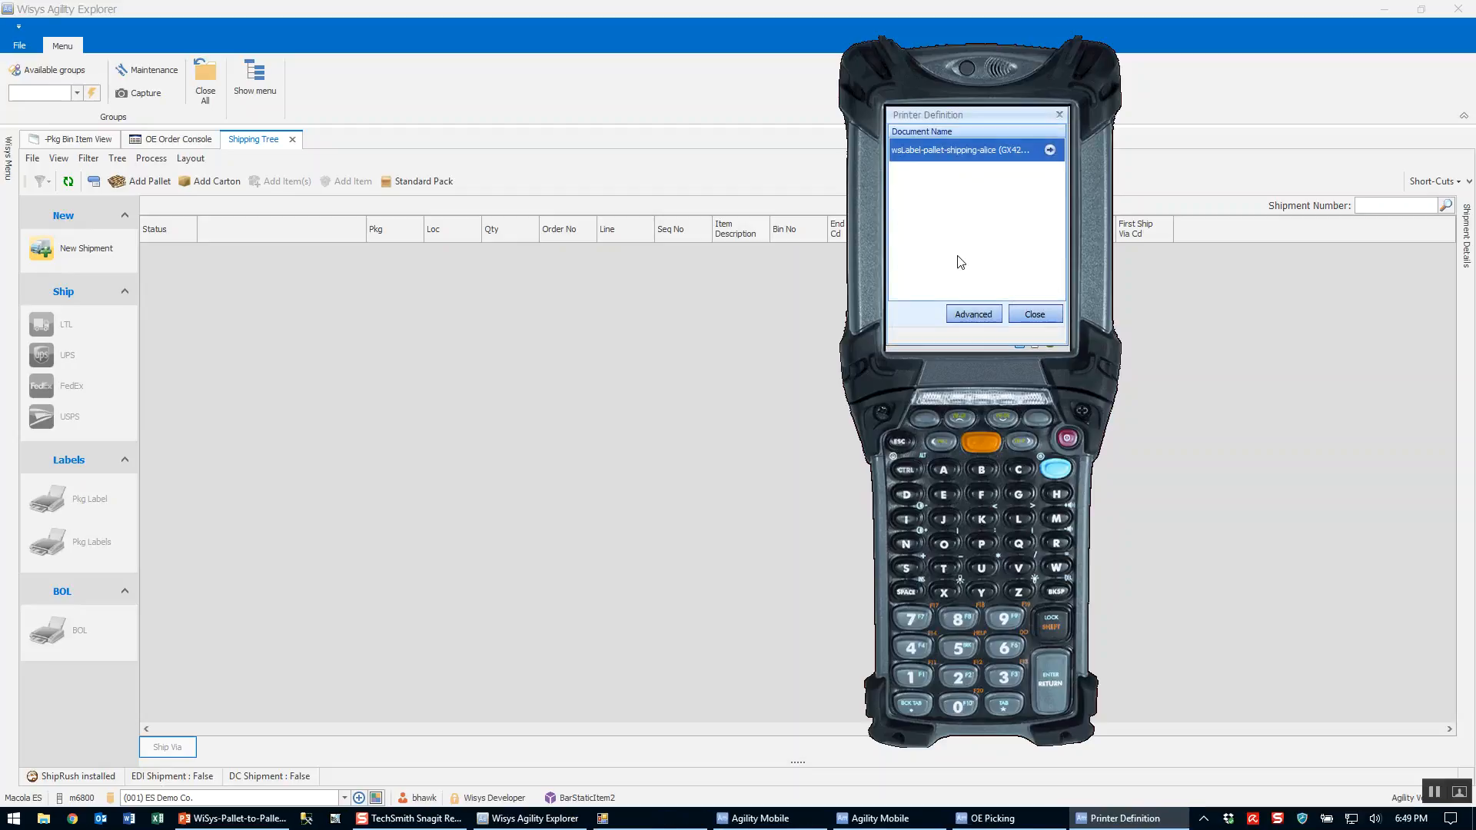
left_click(1014, 320)
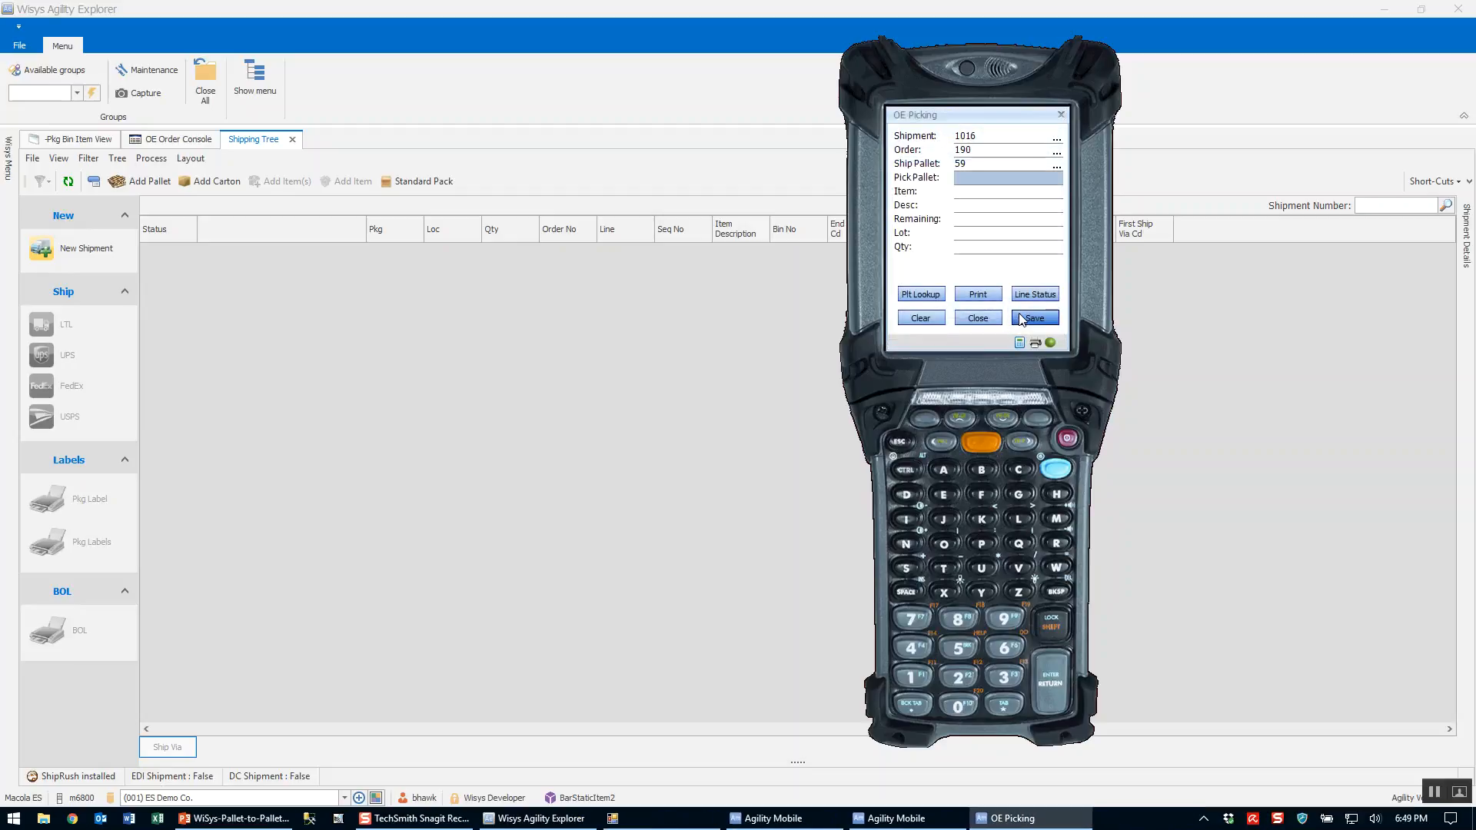
Clear the ship pallet, start a fourth new one, and pick 25 of item 1994-1 from pick pallet 51 onto it
left_click(932, 319)
key("Return")
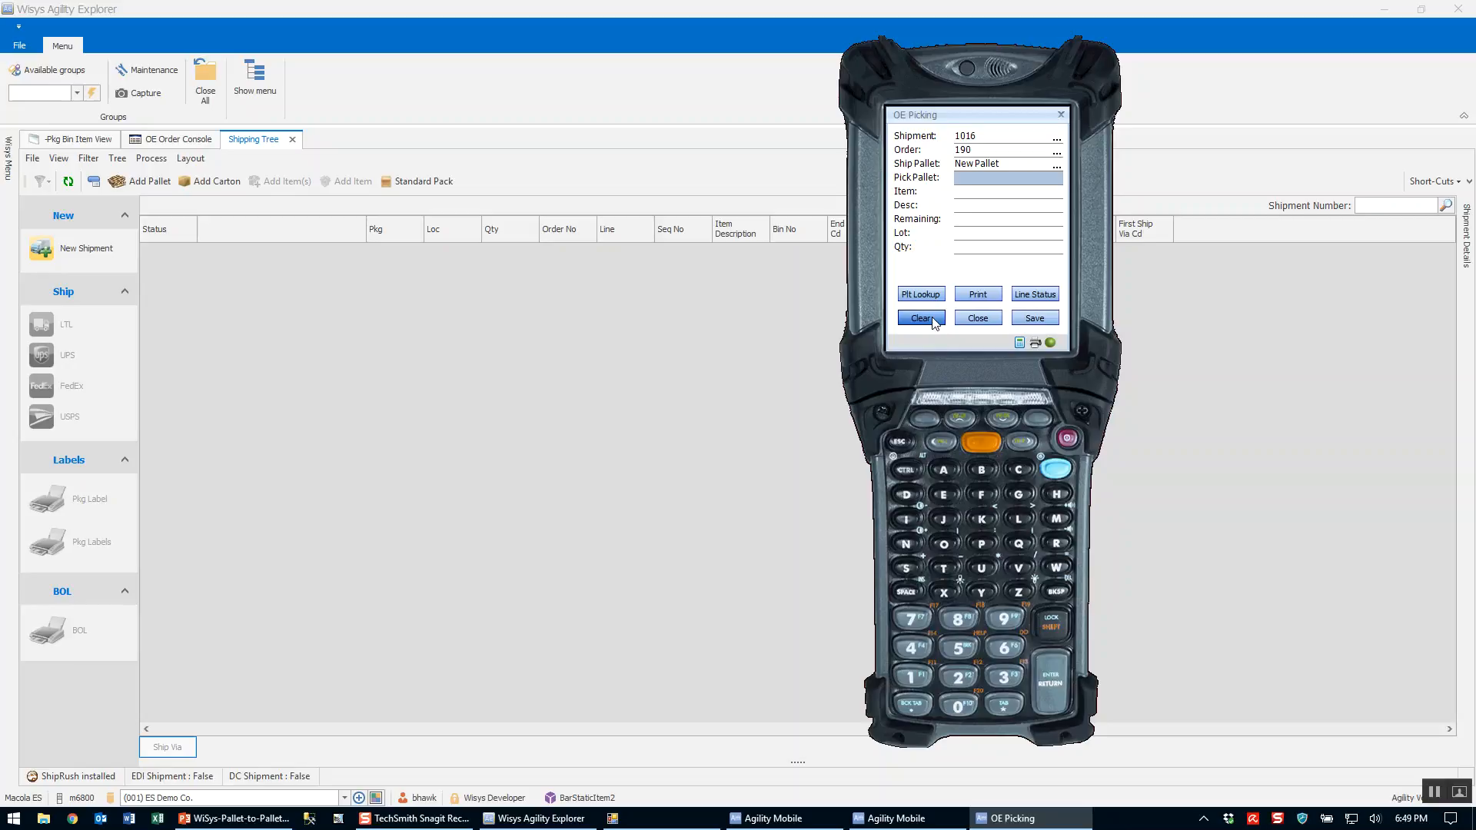
key("Return")
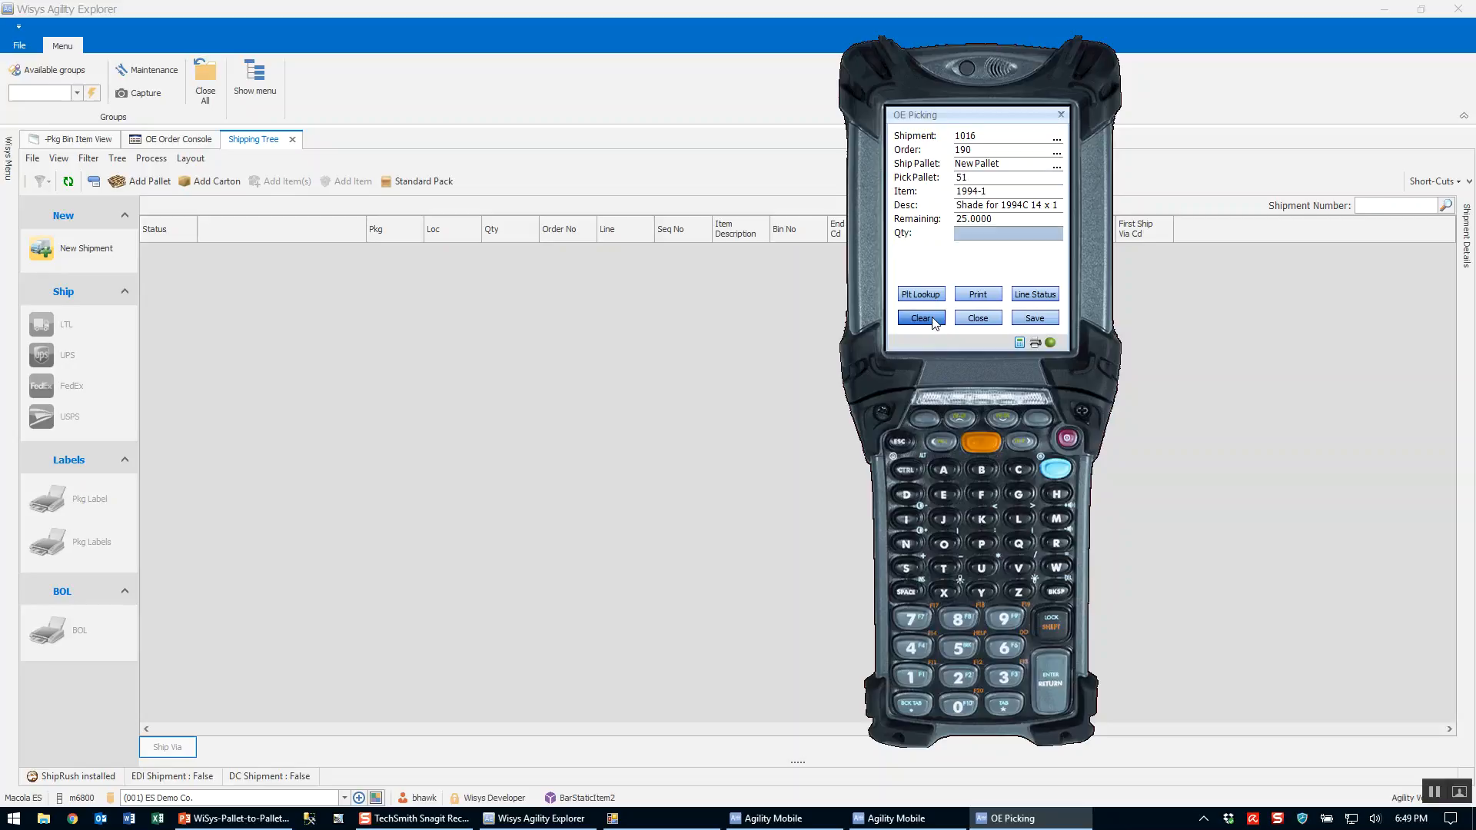
type("25")
key("Return")
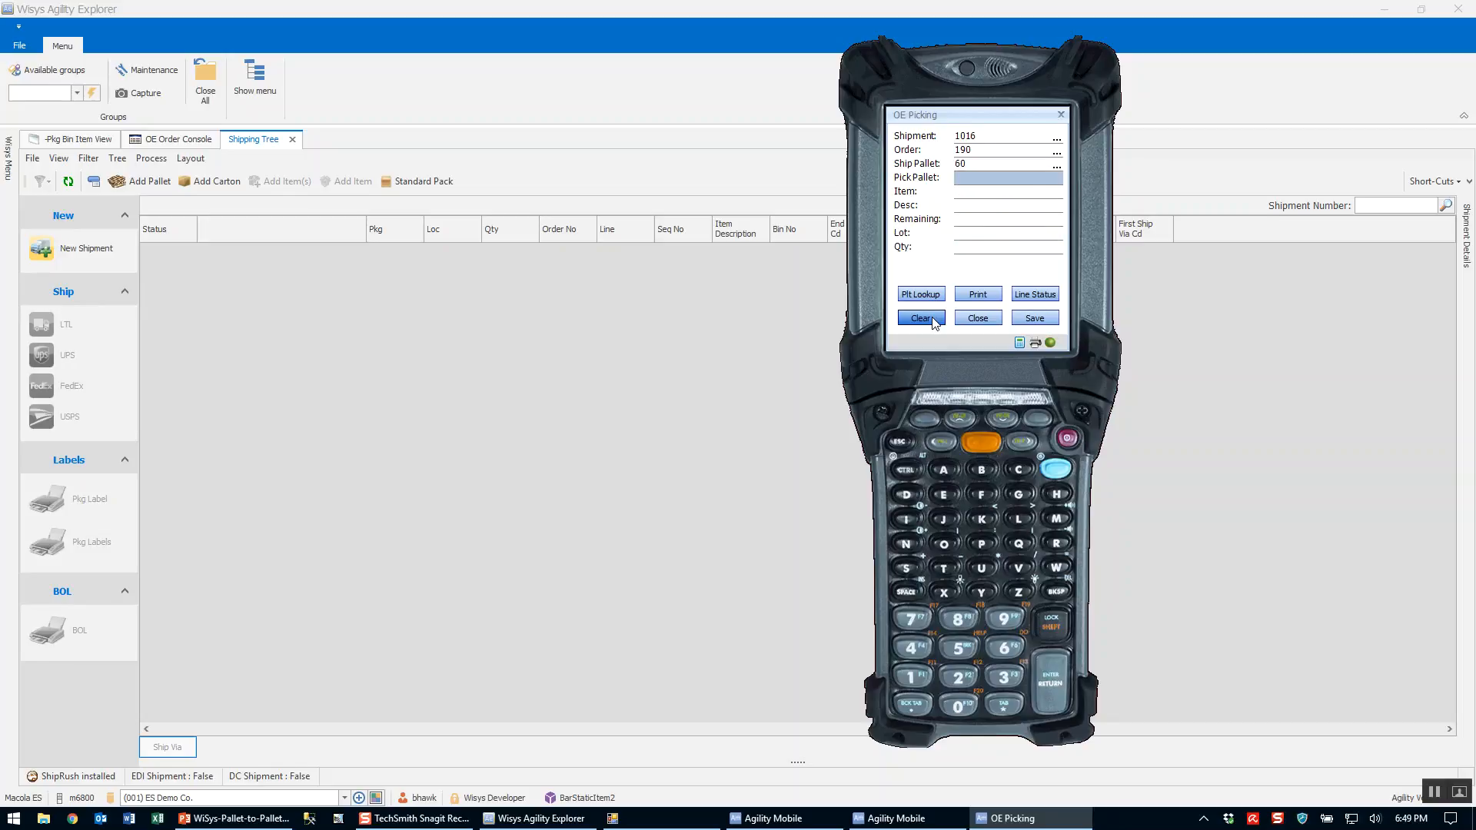
Pick 25 of item 1994-2 onto the fourth ship pallet and close OE Picking
key("Return")
type("25")
key("Return")
left_click(979, 318)
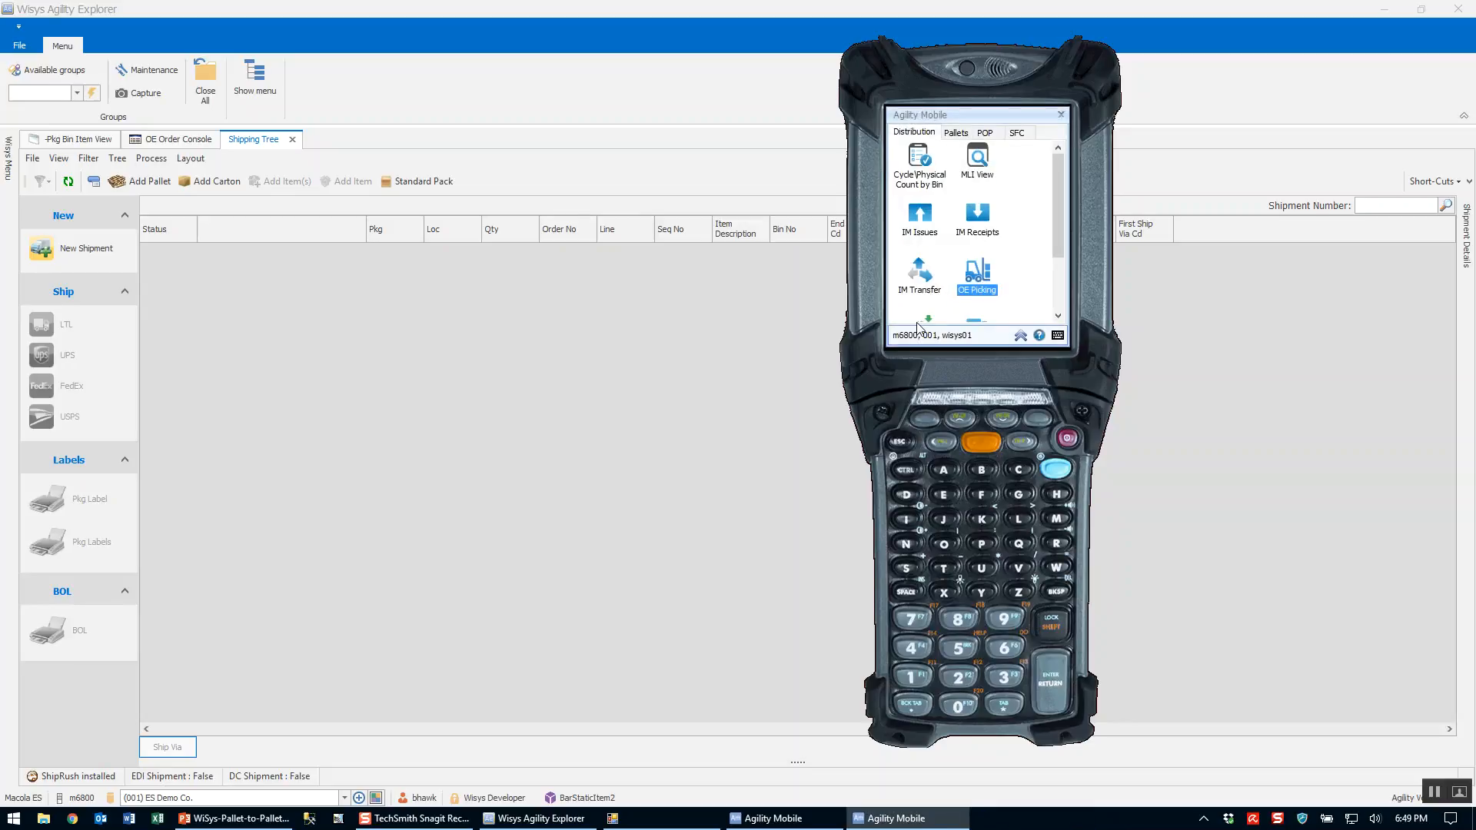
Switch to Wisys Agility Explorer and load shipment 1016 into the Shipping Tree
left_click(556, 329)
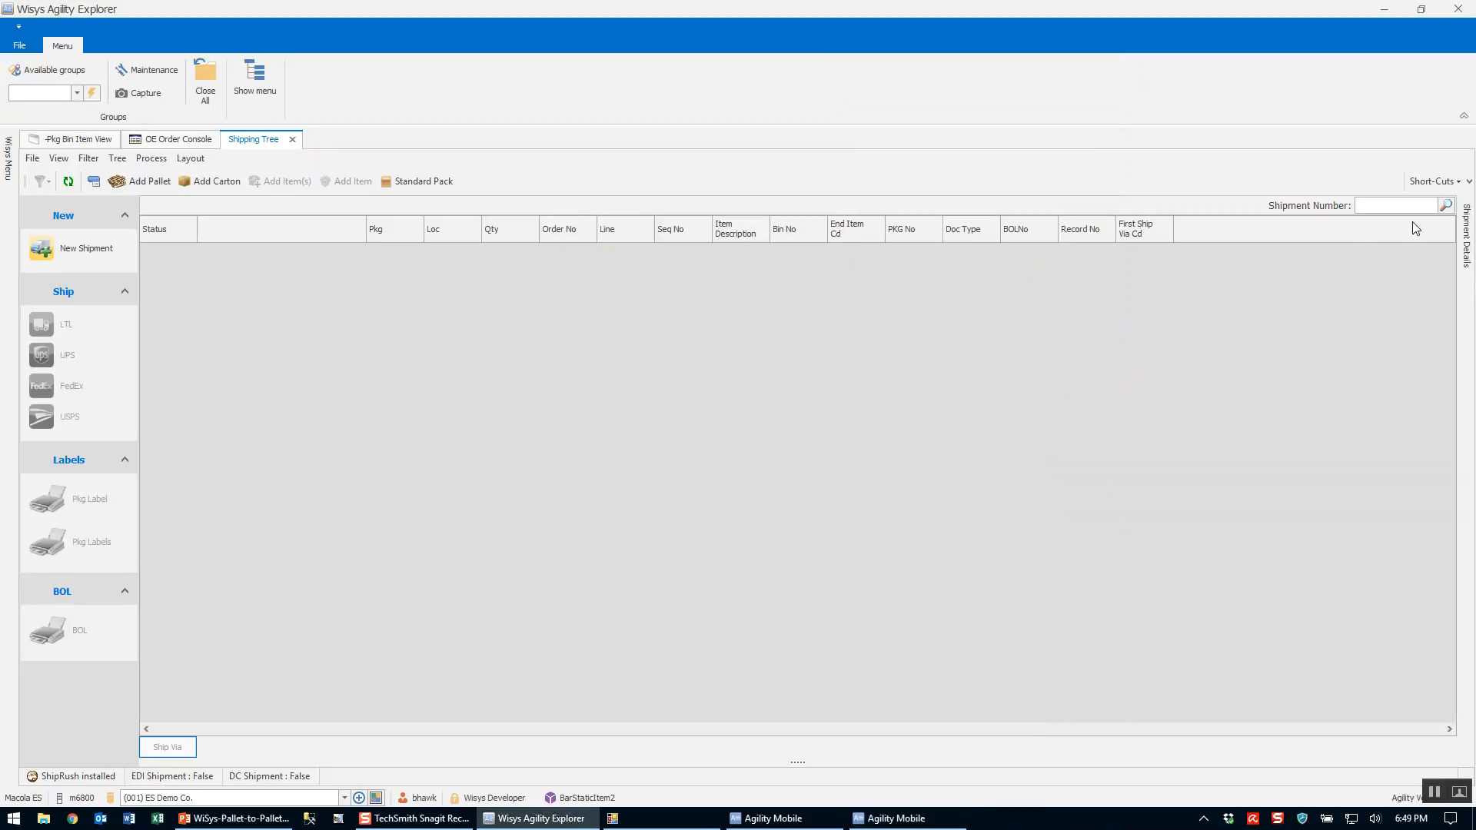
left_click(1447, 206)
left_click(199, 113)
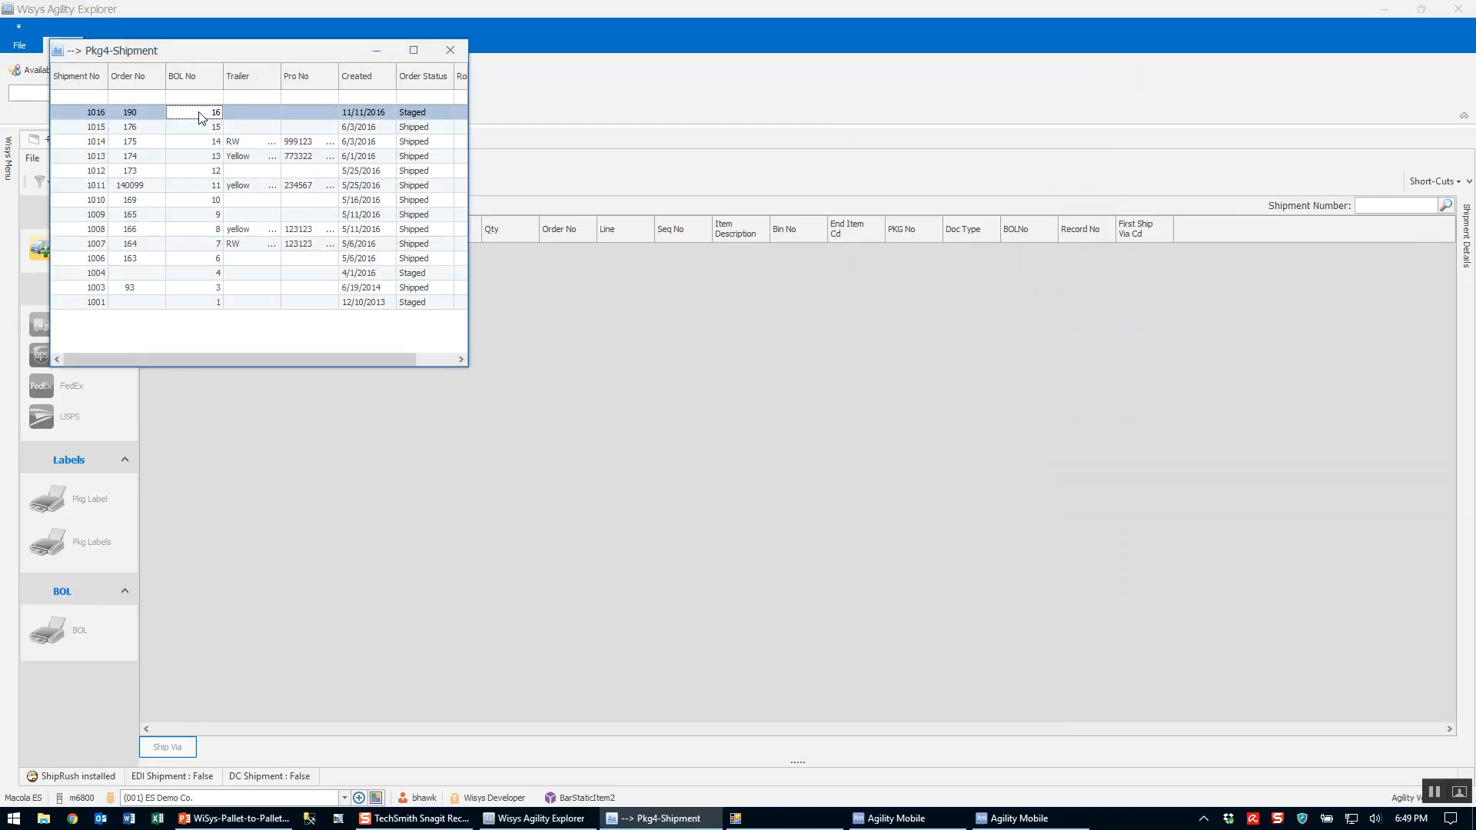
double_click(200, 113)
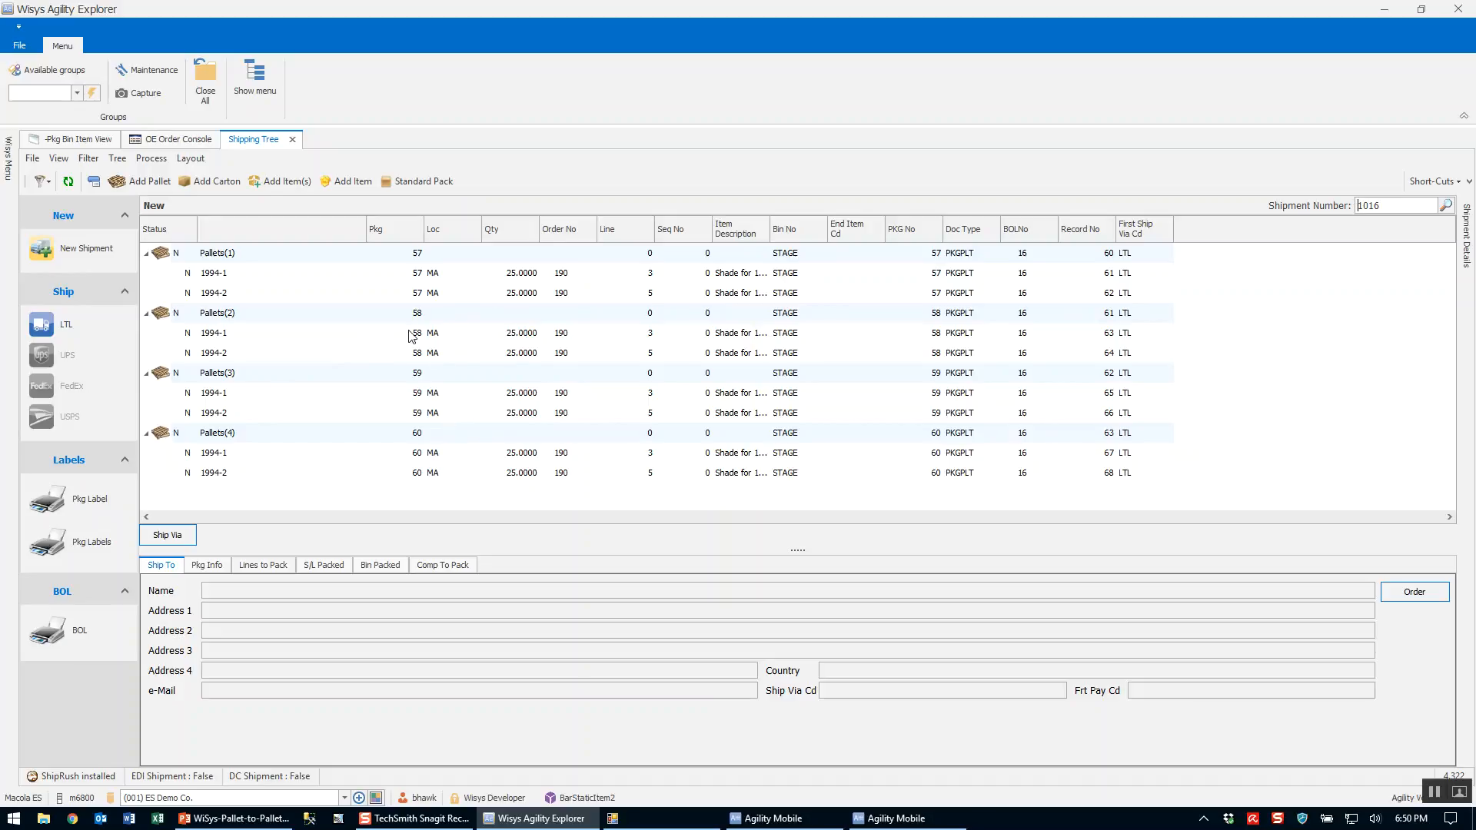
Ship the shipment by LTL with trailer number yellow 123 and pro number 234567, and print its shipping documents
left_click(66, 326)
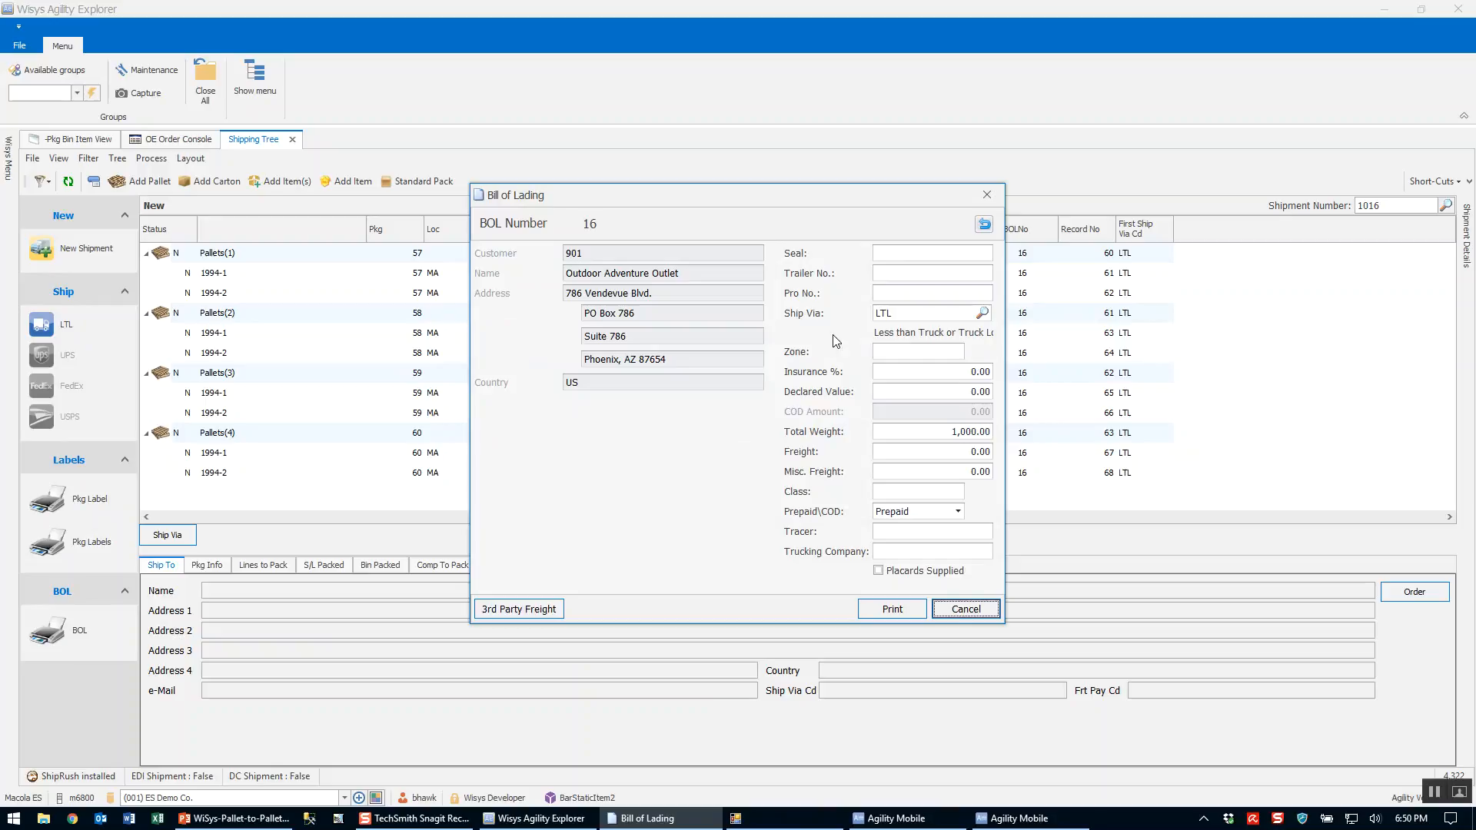
type("yellow 123")
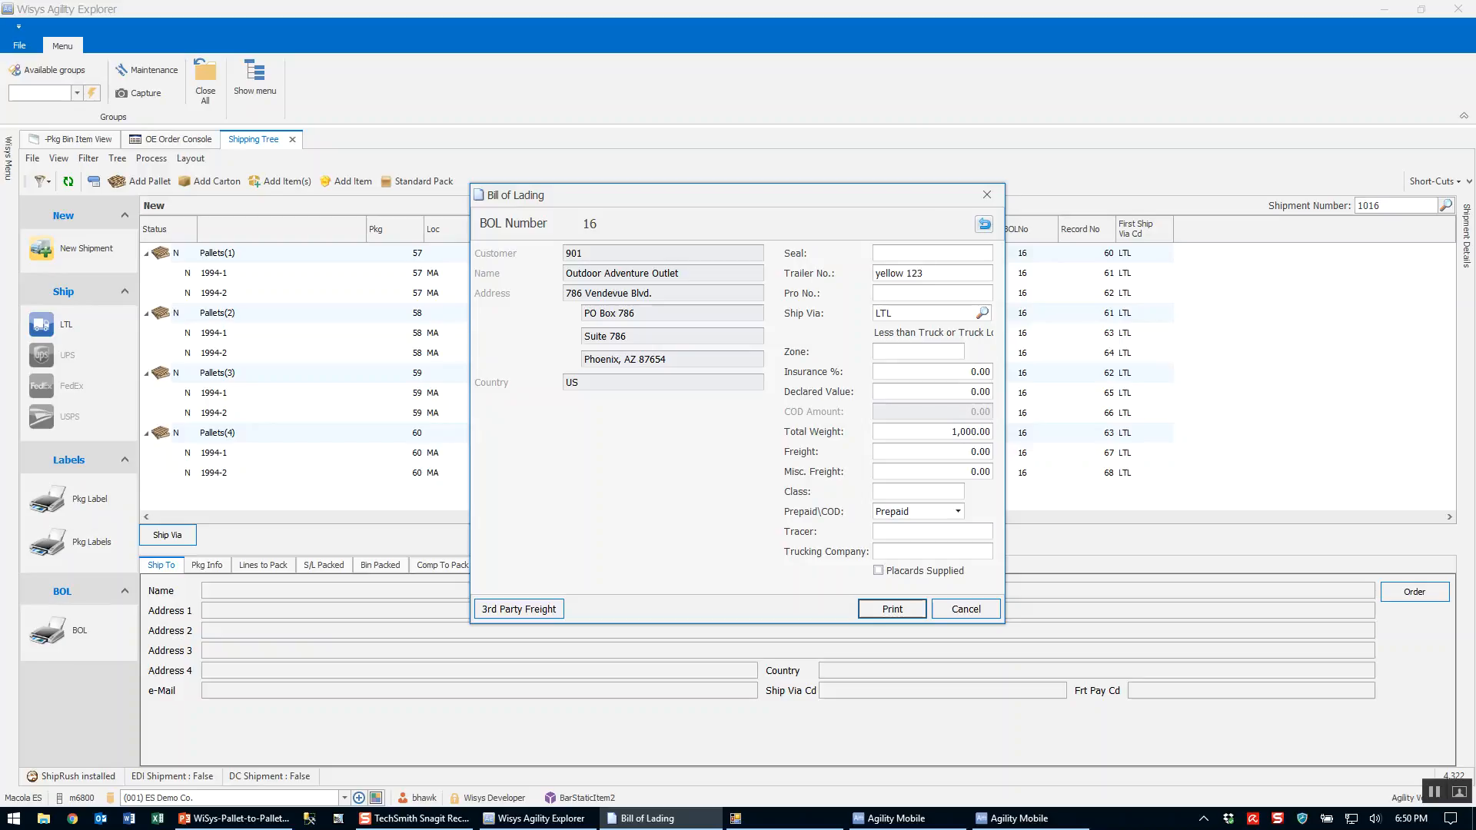
type("234567")
left_click_drag(950, 432, 1082, 432)
left_click(895, 609)
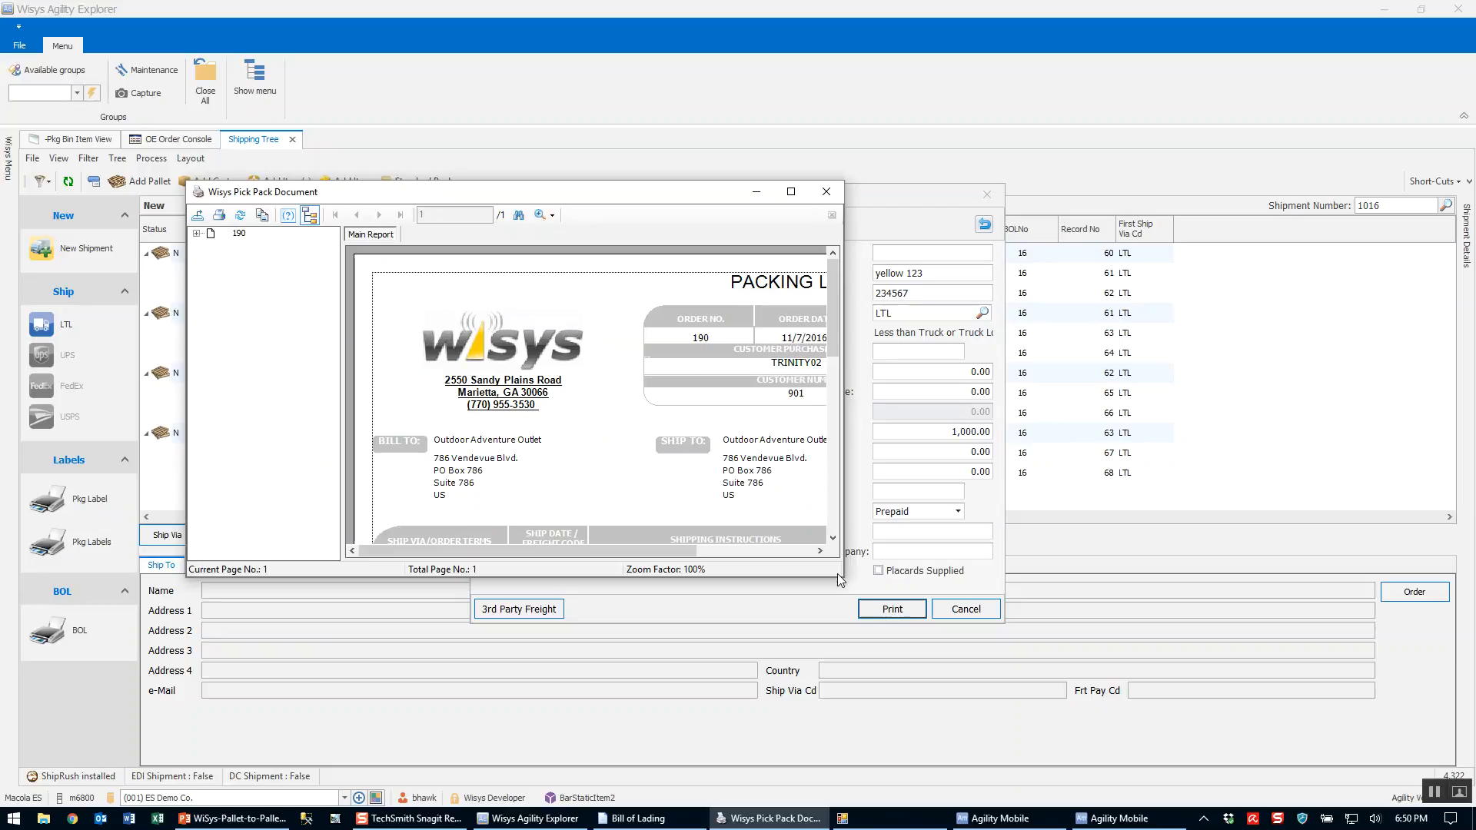
Enlarge and review the packing list and bill of lading previews, closing each one
left_click_drag(846, 578, 1126, 707)
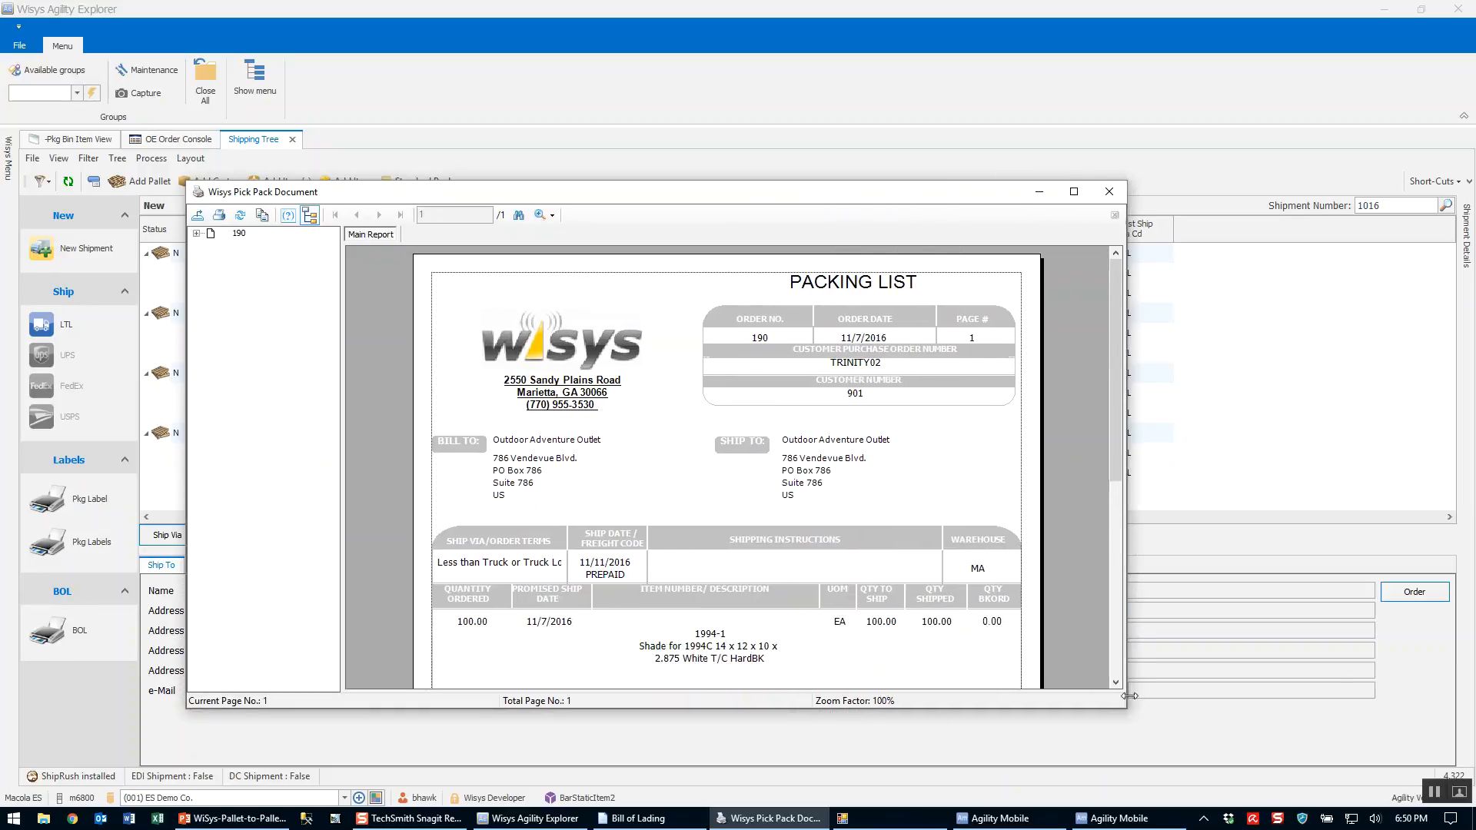
scroll(914, 526, "down", 2)
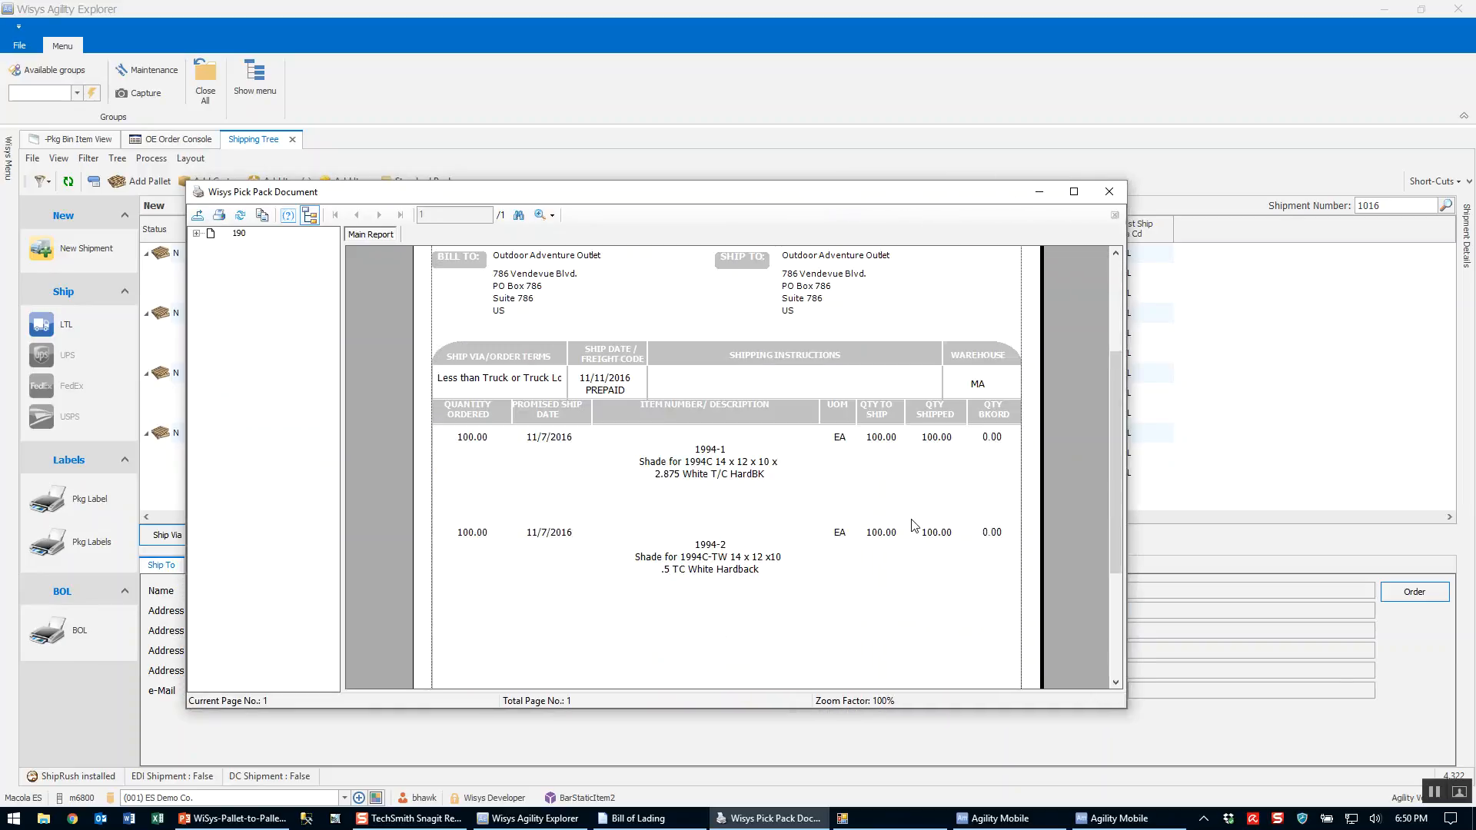
left_click(1109, 192)
key("Return")
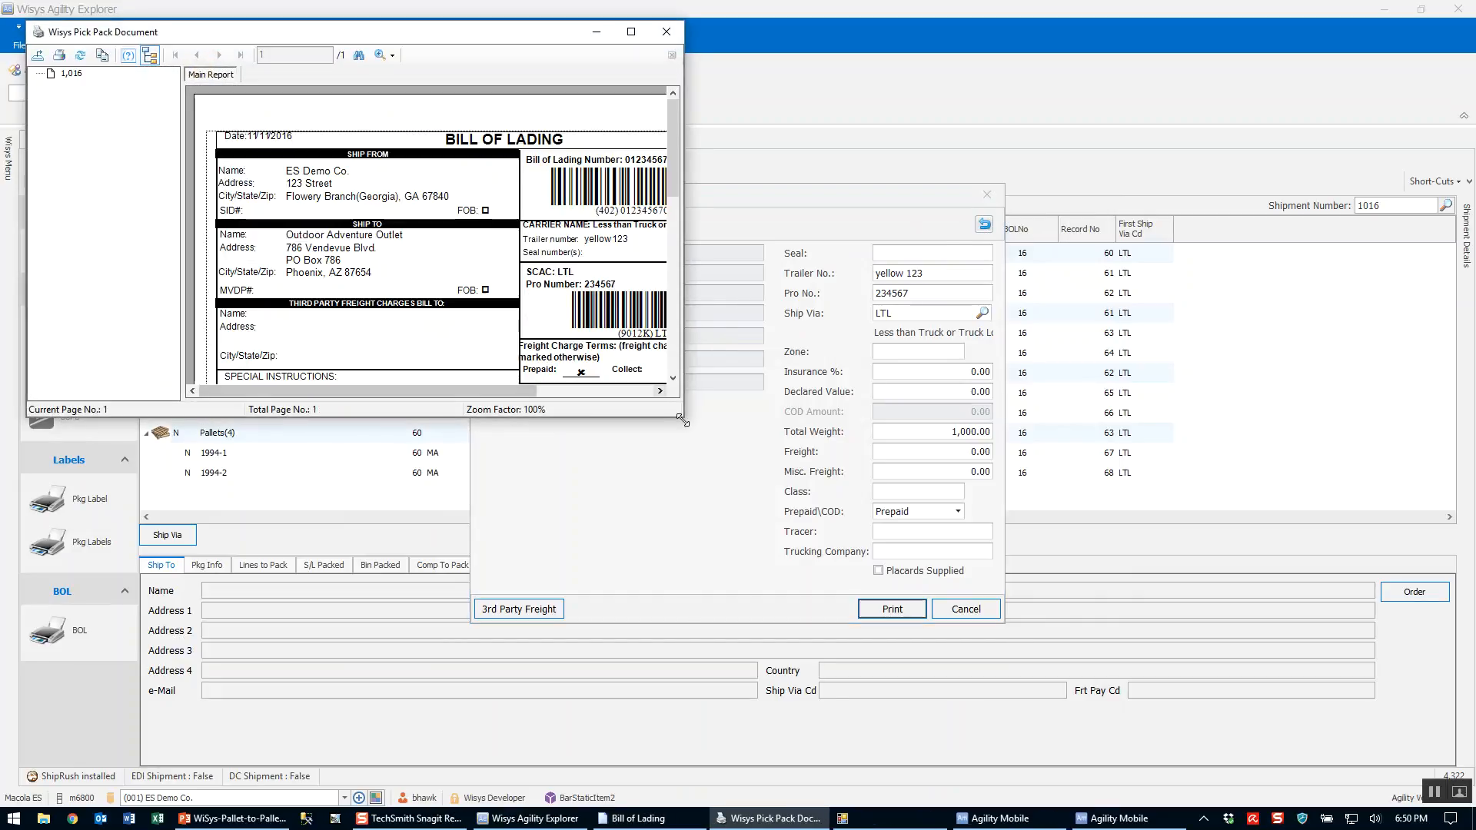
left_click_drag(683, 417, 1114, 682)
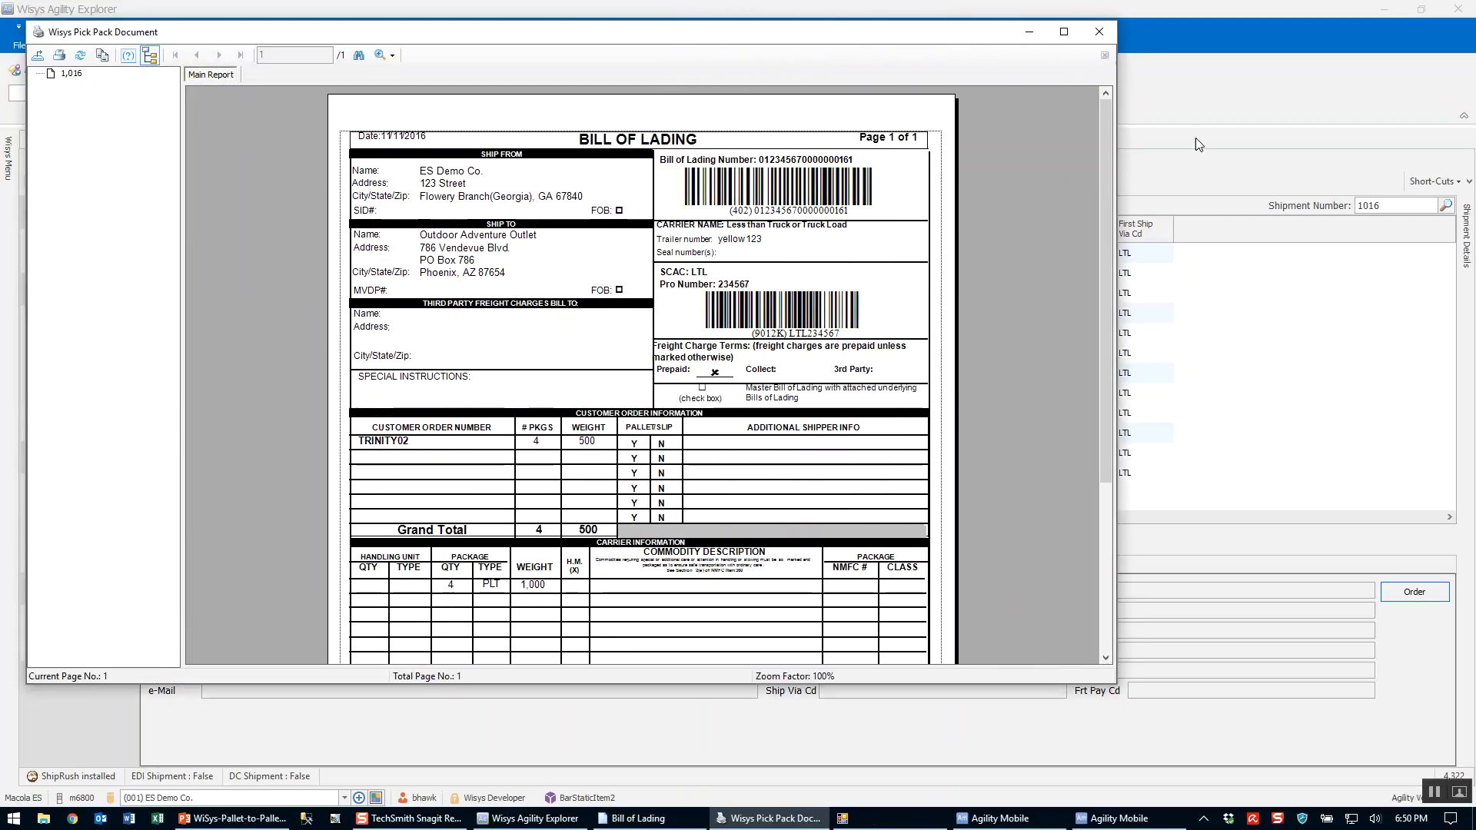
left_click(1105, 34)
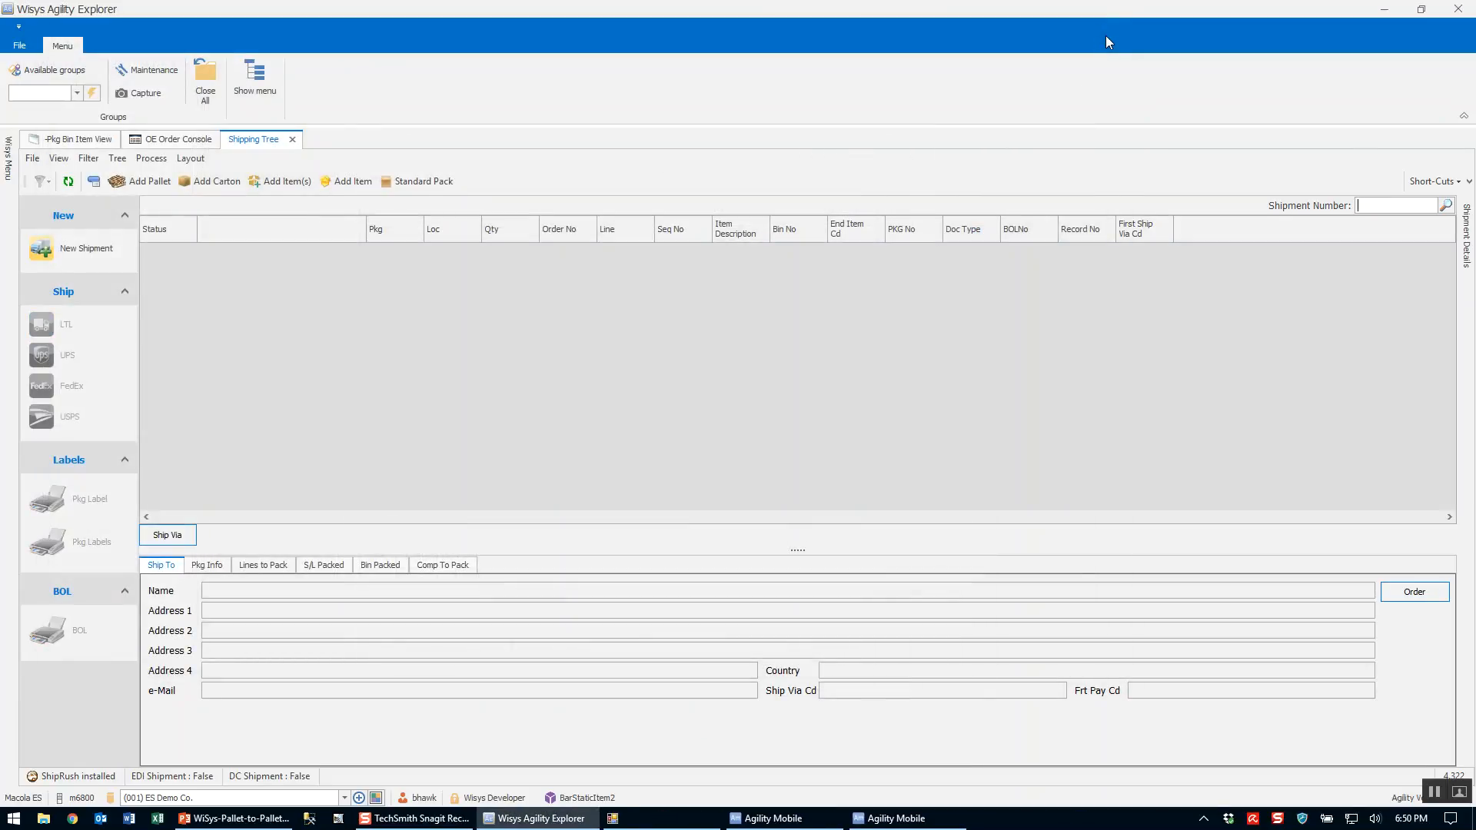
Launch Macola from the desktop and open company 001 ES Demo Co
left_click(1472, 818)
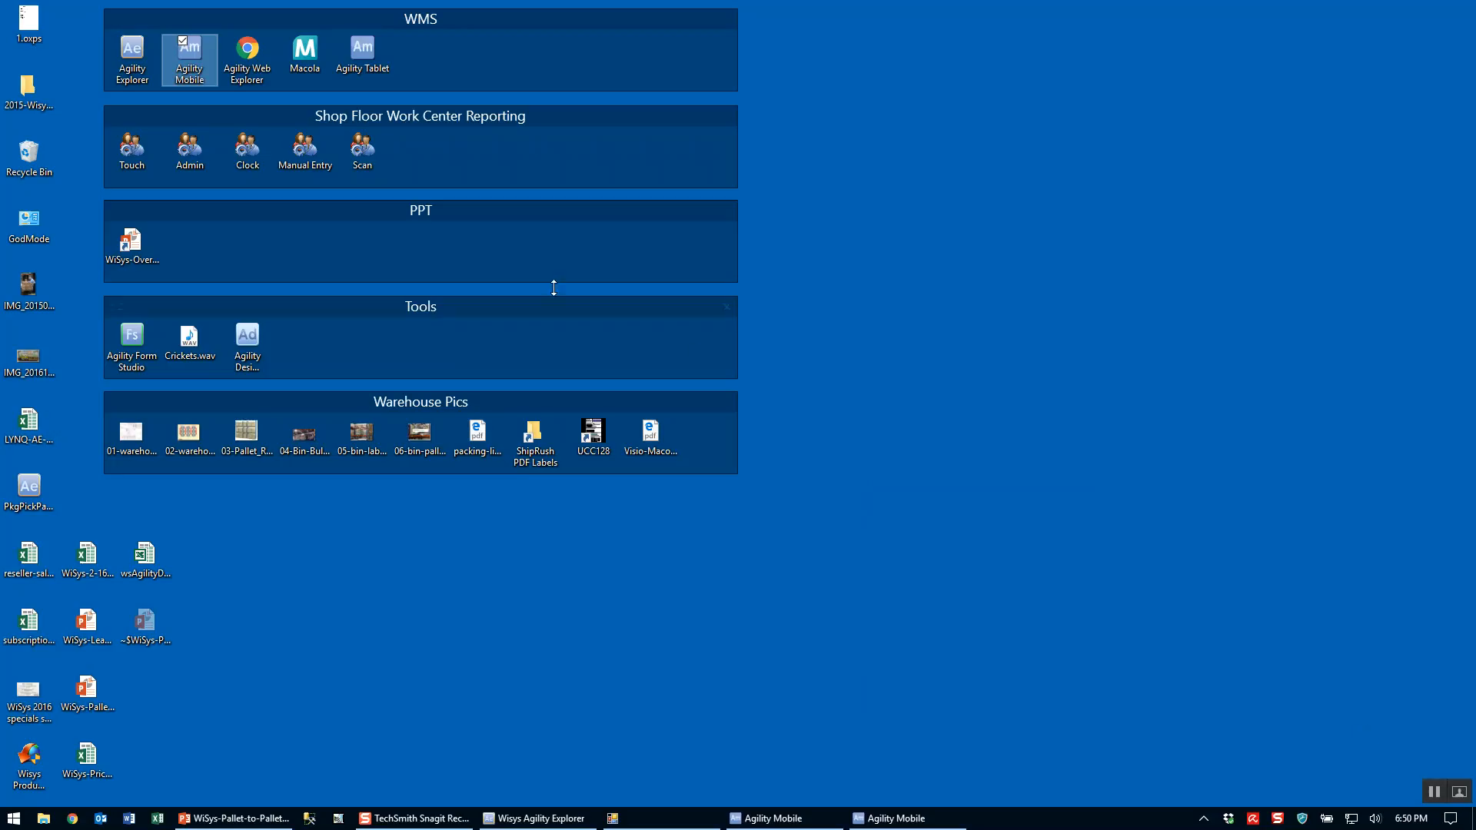
double_click(289, 65)
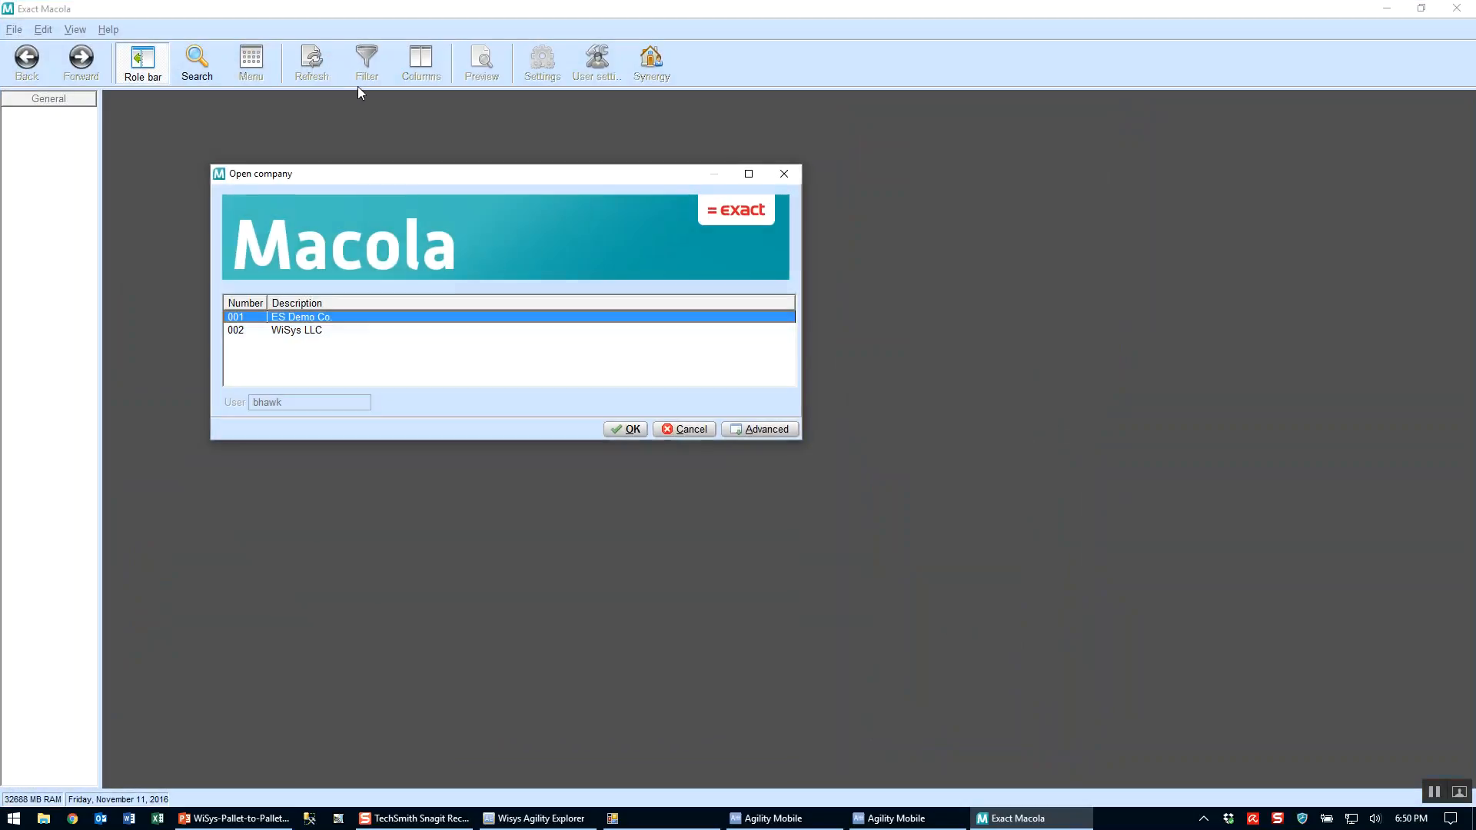
left_click(627, 429)
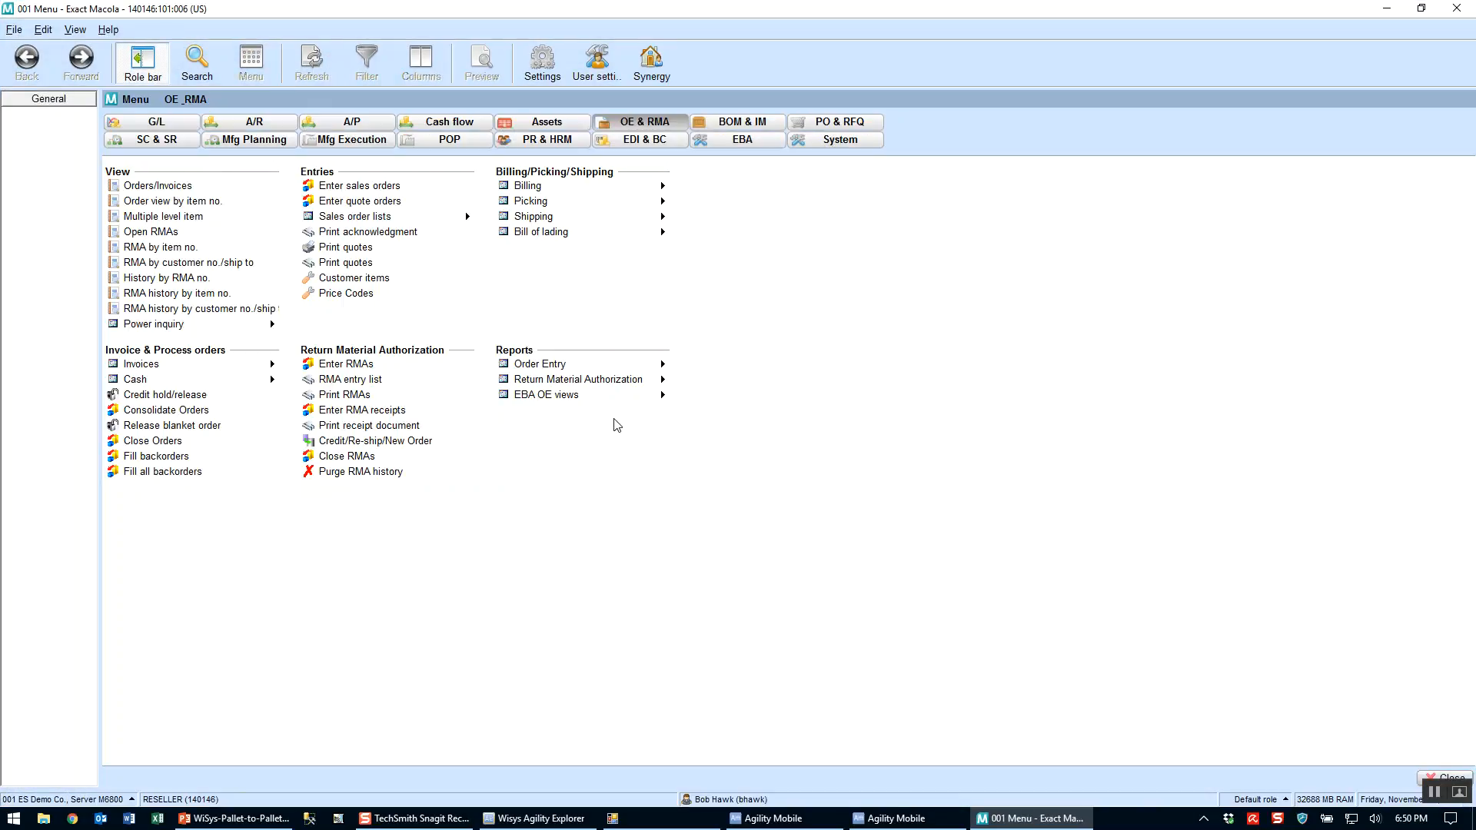
Look up the shipped open order in the Orders/Invoices view and check its shipped quantities and header status
left_click(190, 194)
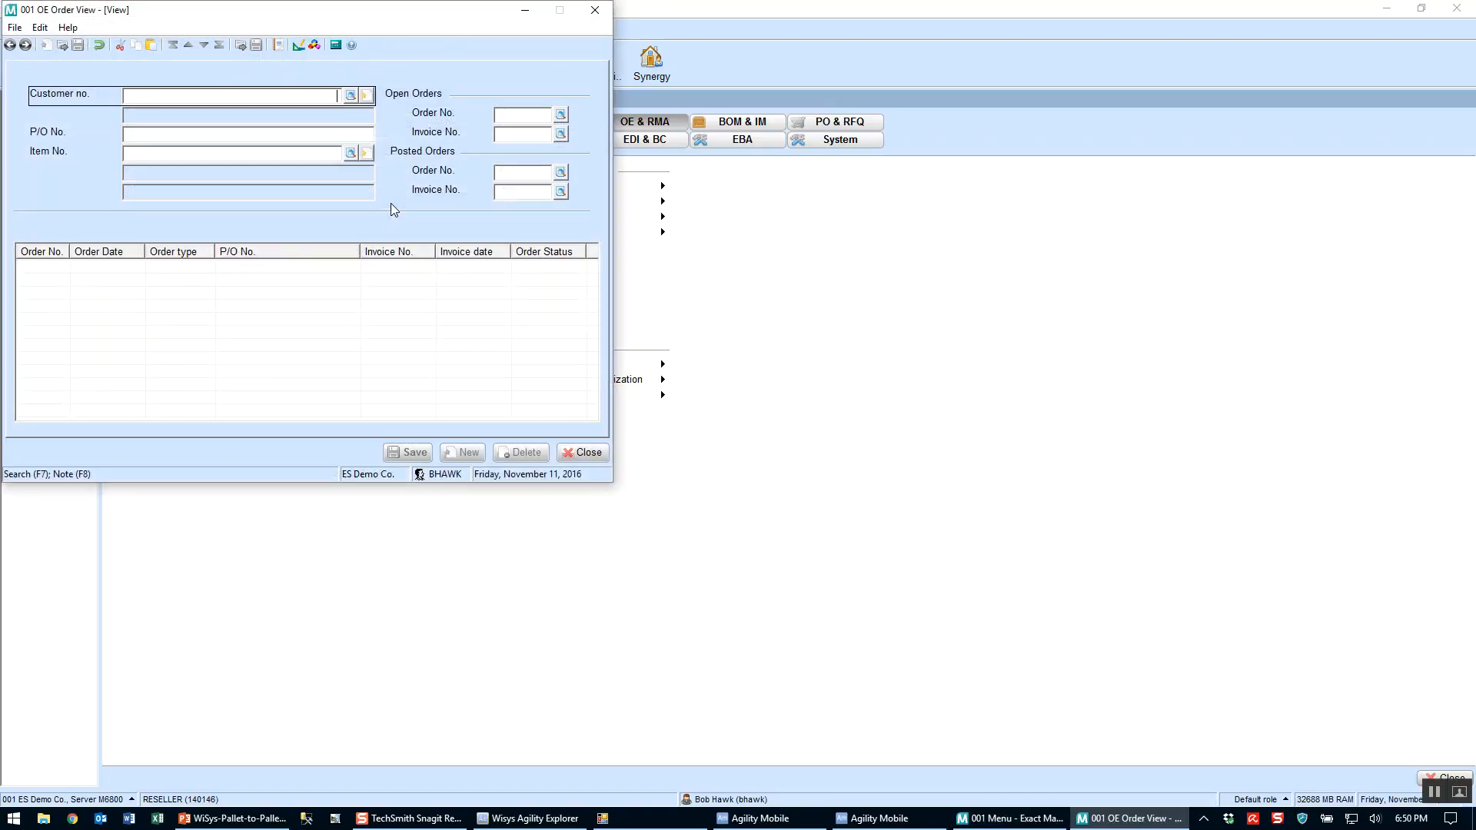
left_click(508, 110)
type("190")
key("Return")
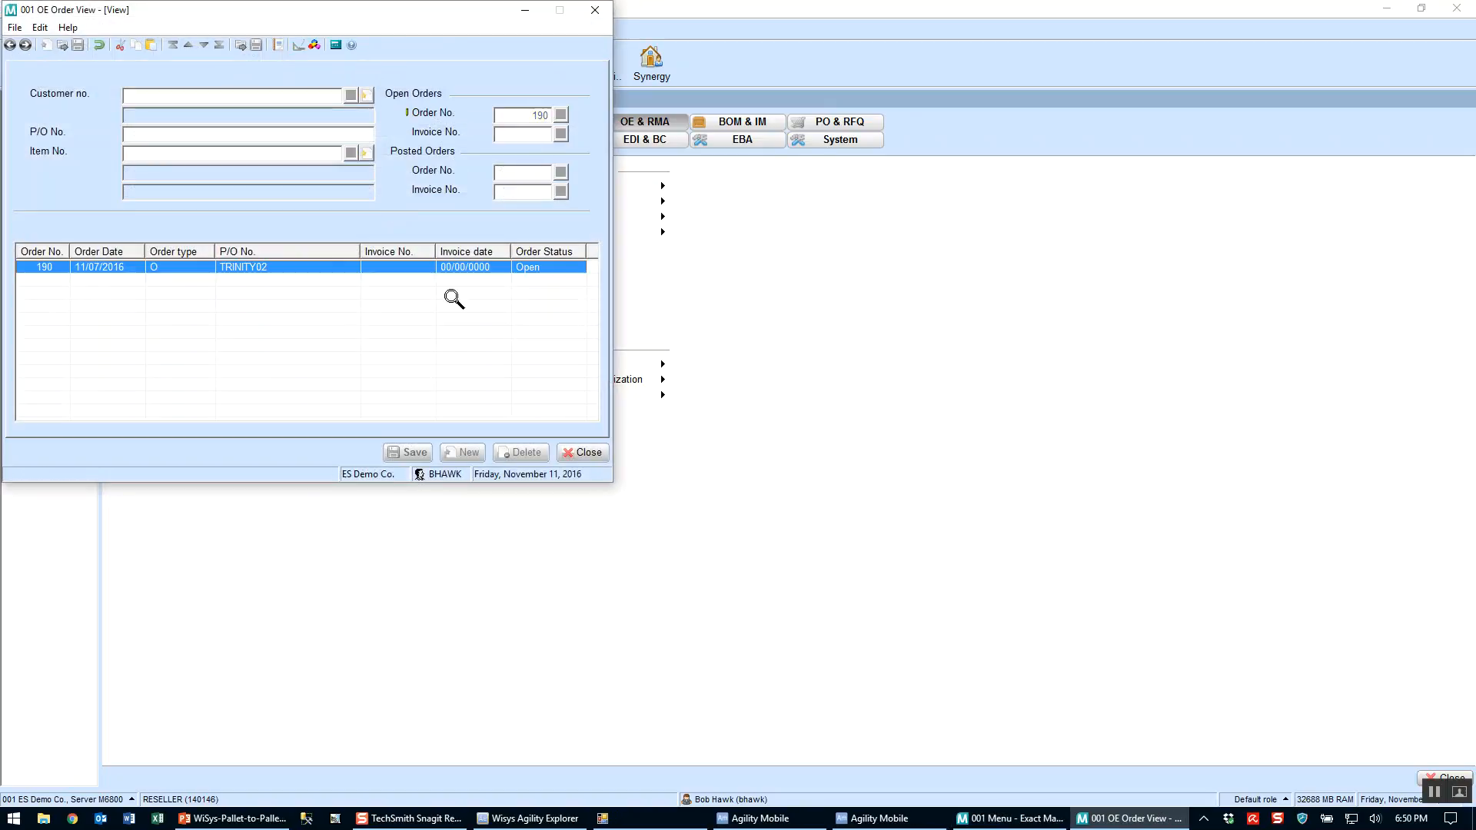
double_click(415, 268)
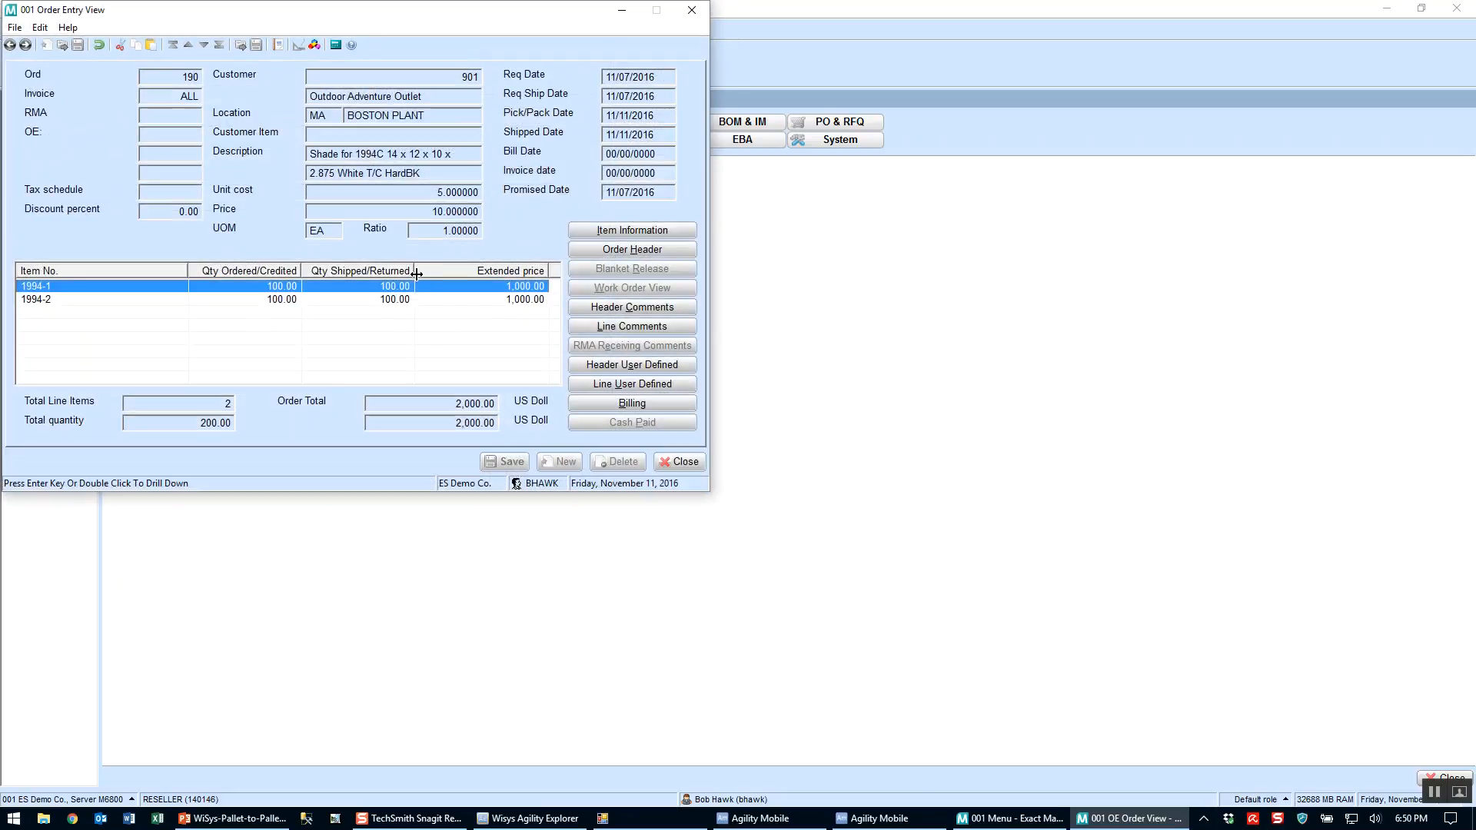
left_click(612, 250)
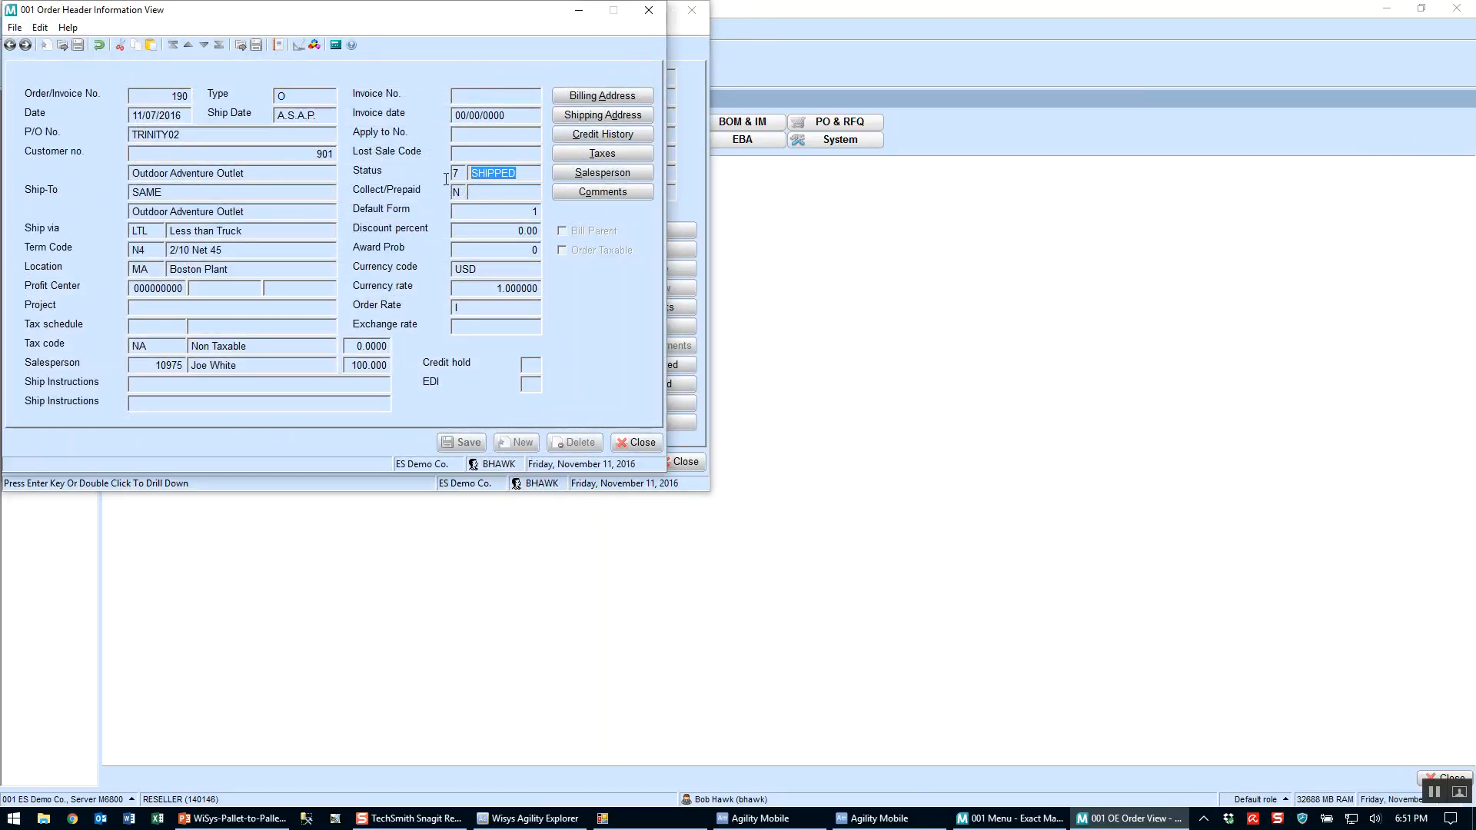
left_click(635, 442)
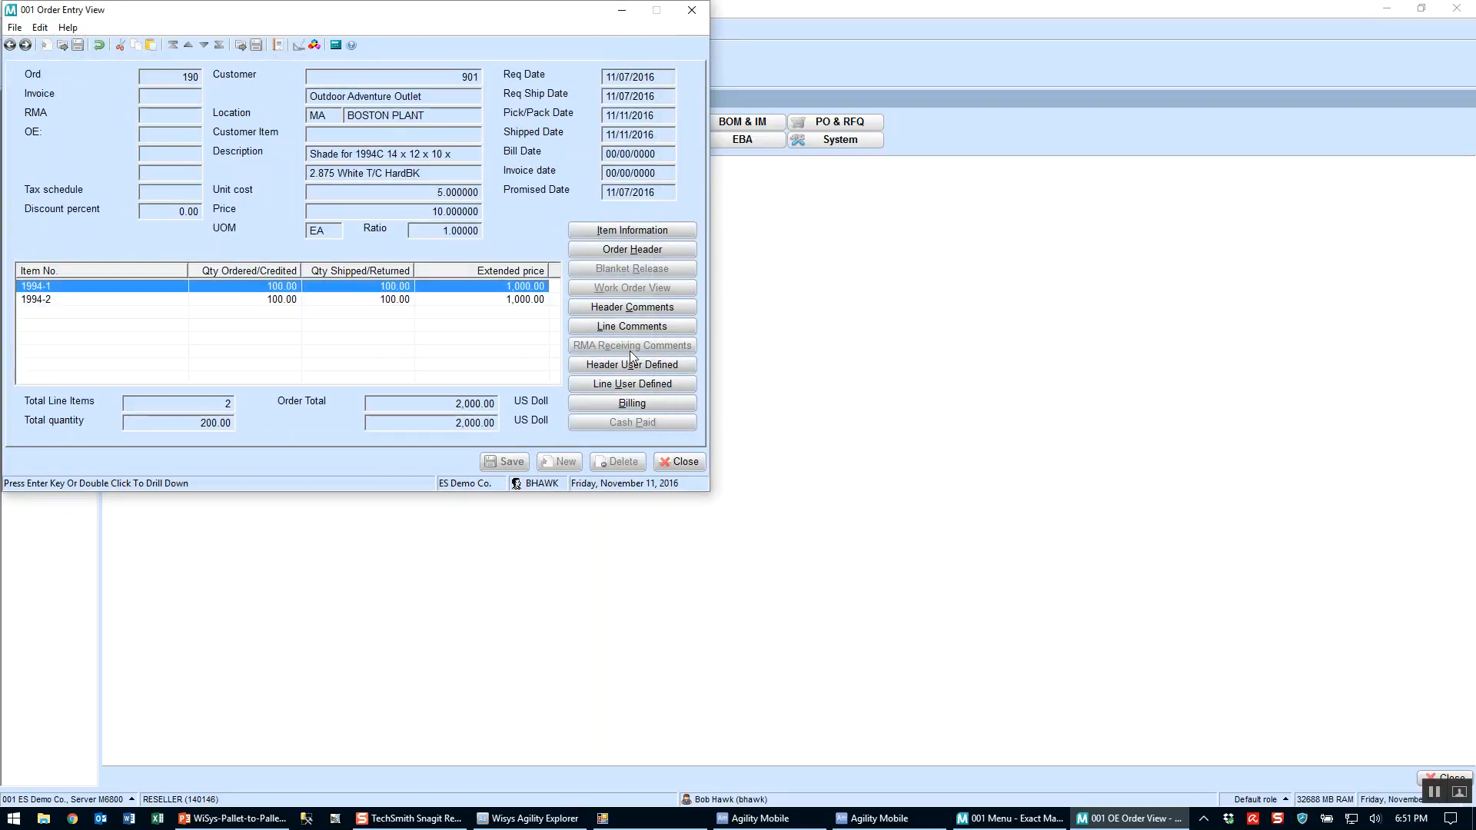
Check the shipment line comments of items 1994-1 and 1994-2, and close the order view
left_click(631, 327)
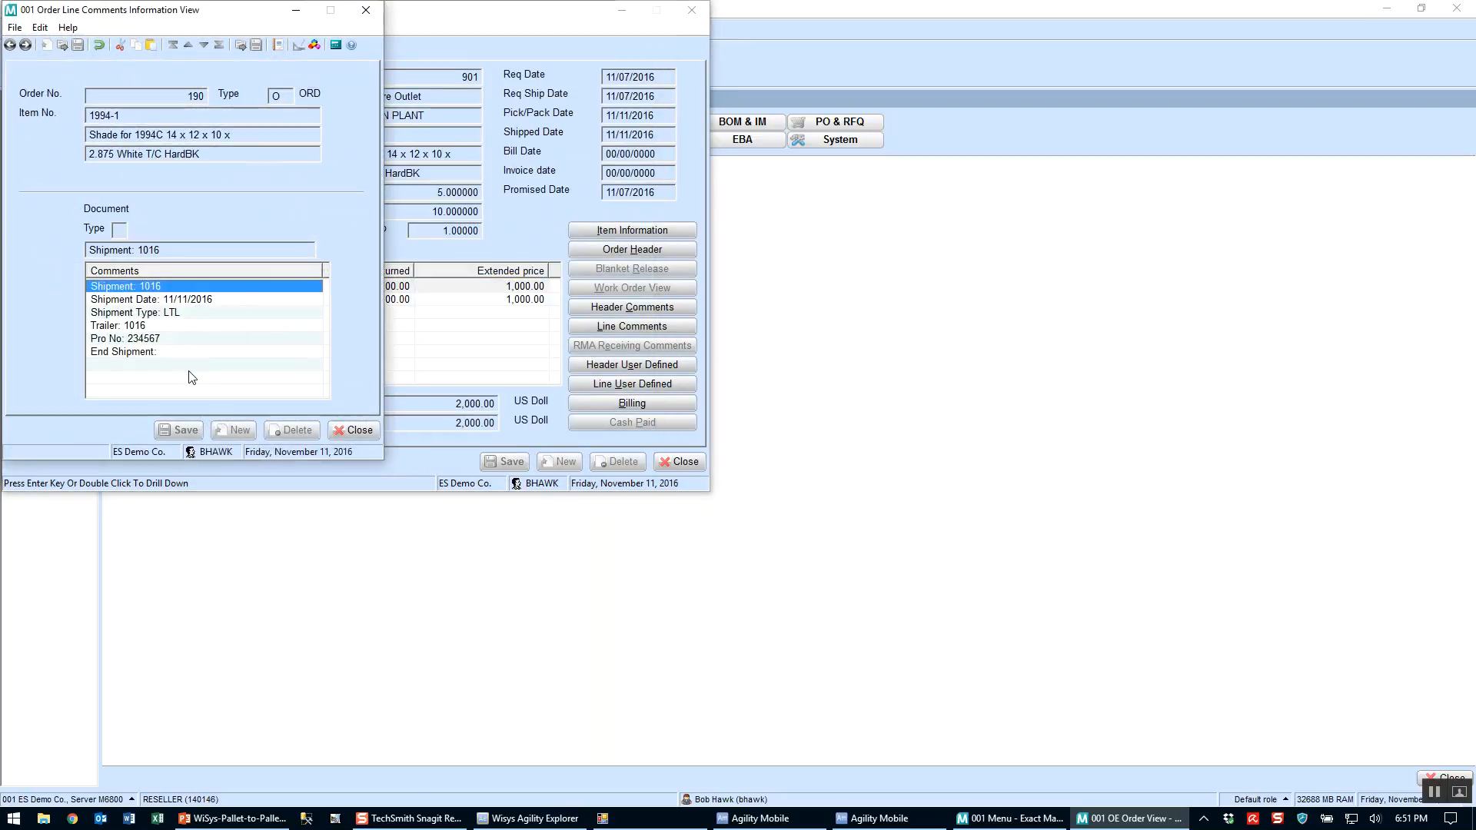
left_click(355, 432)
left_click(376, 299)
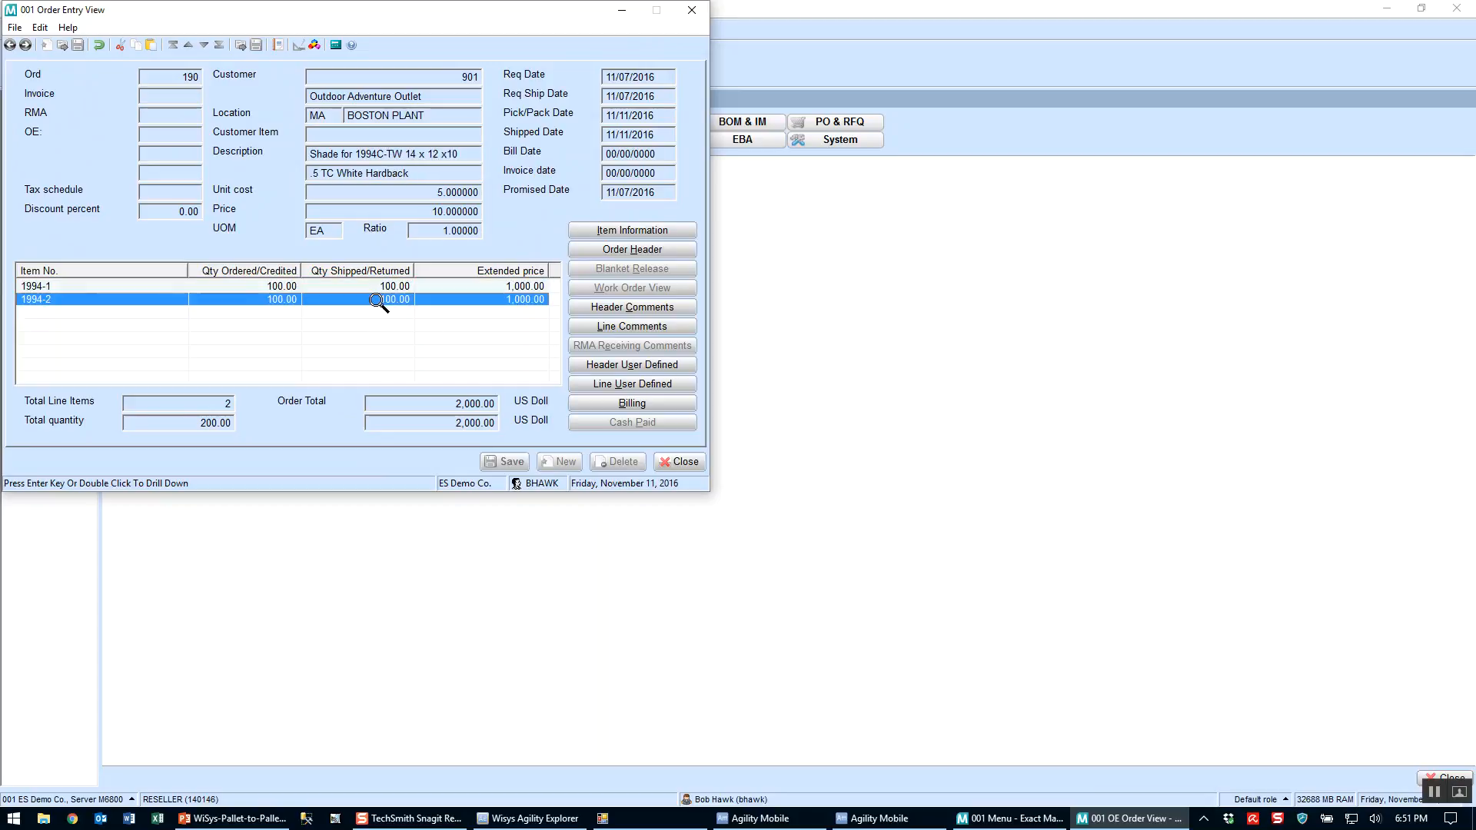
left_click(609, 327)
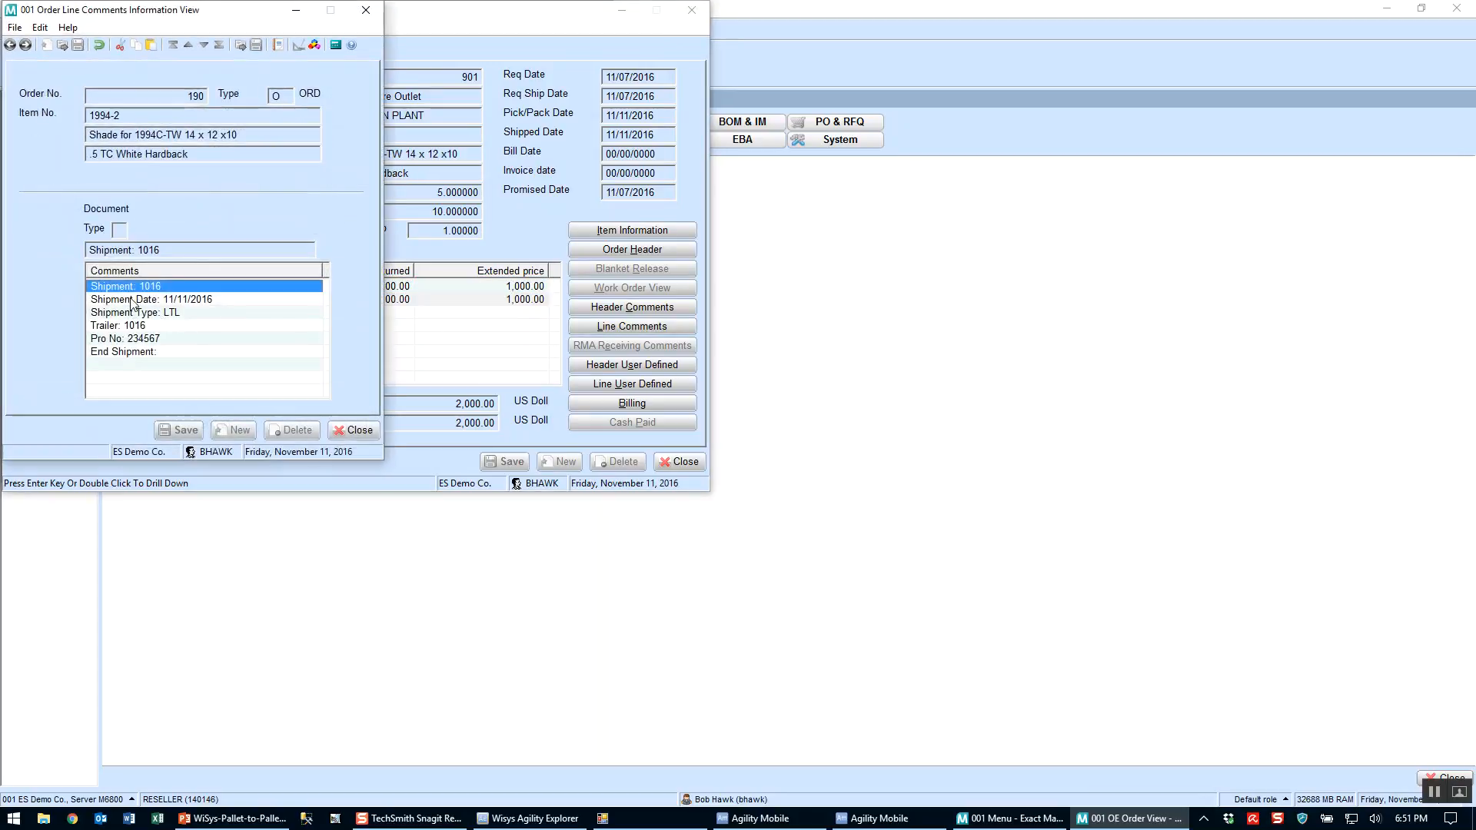
left_click(369, 432)
left_click(685, 465)
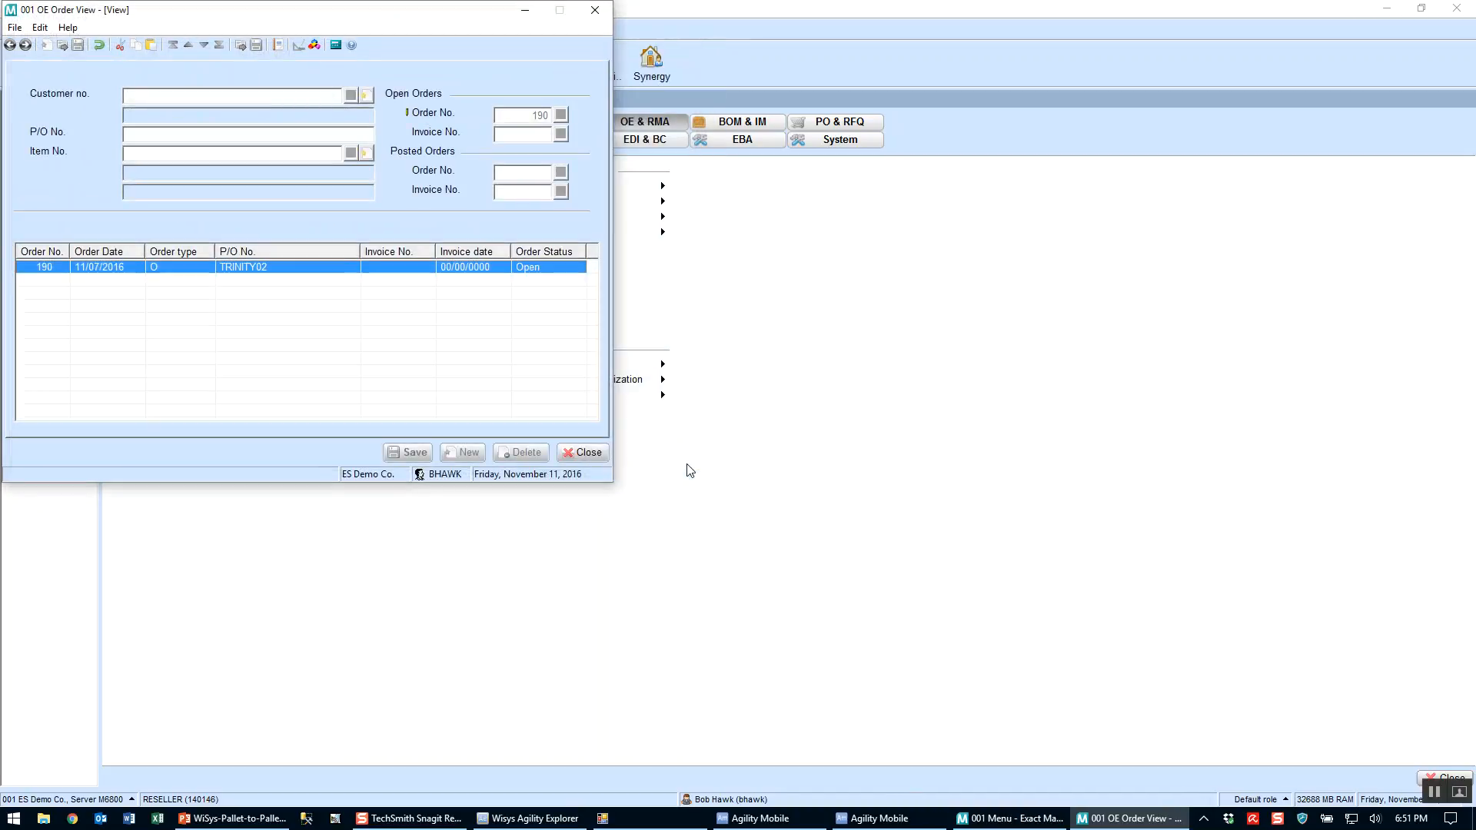
left_click(592, 455)
left_click(599, 458)
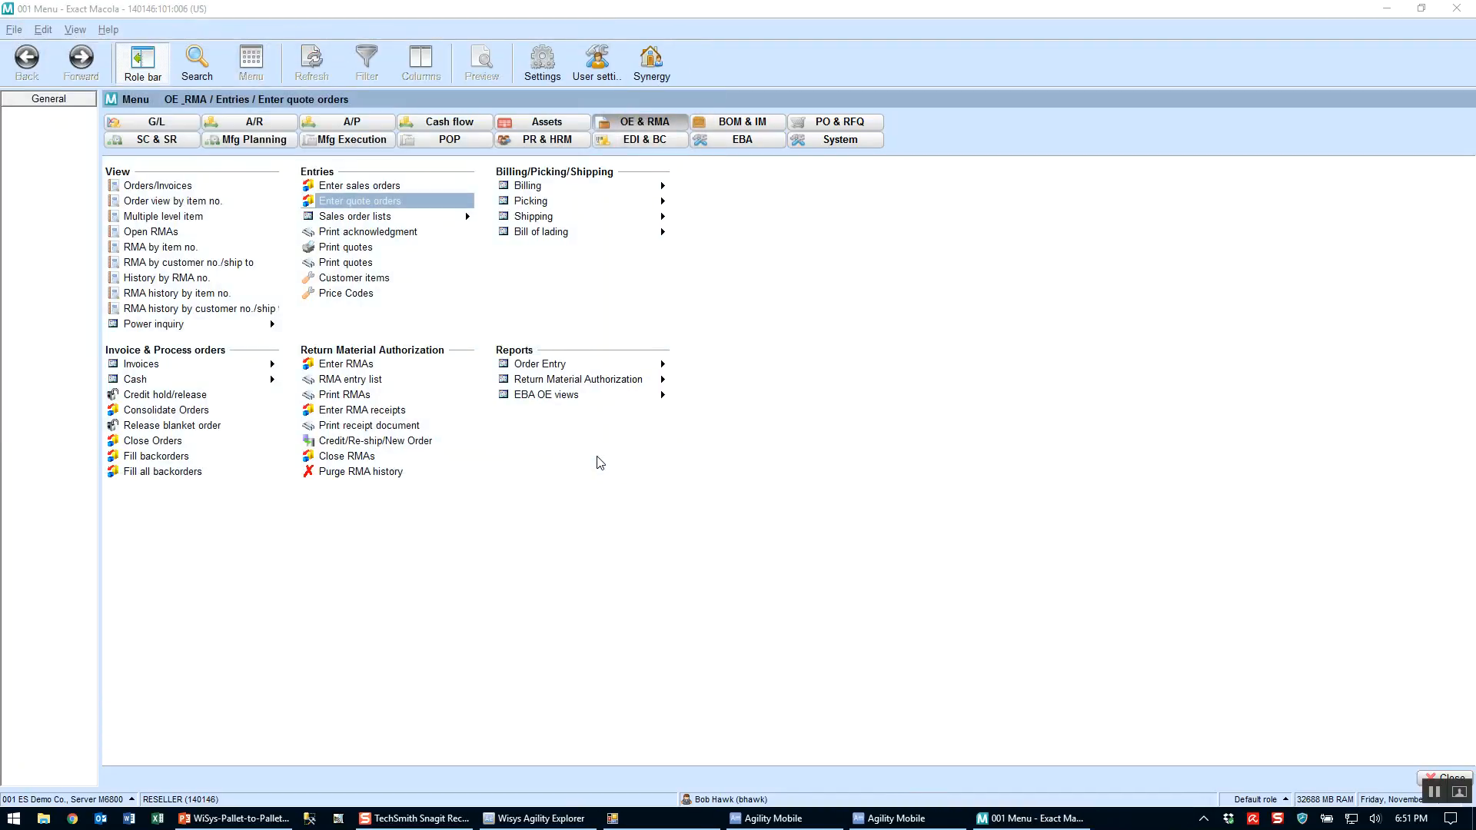